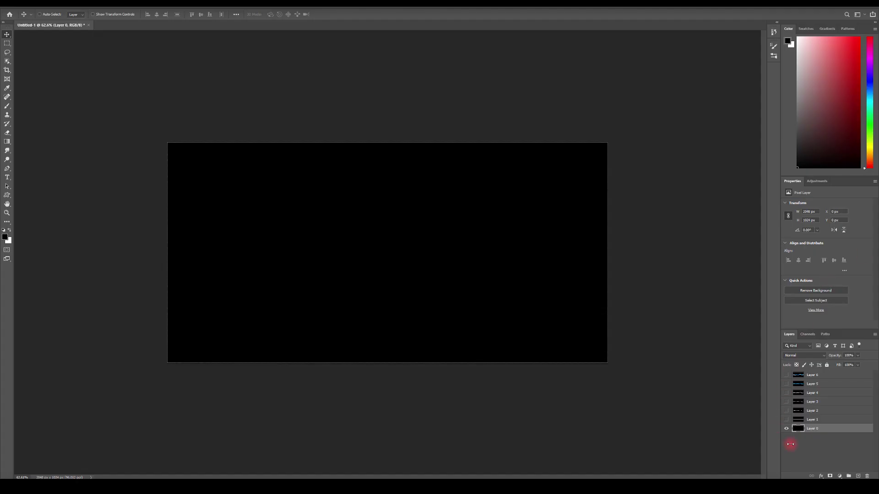
Step: Show Layers 1–4, building the straight white line into a soft-glowing jagged bolt
{"action": "left_click", "coordinate": [816, 422]}
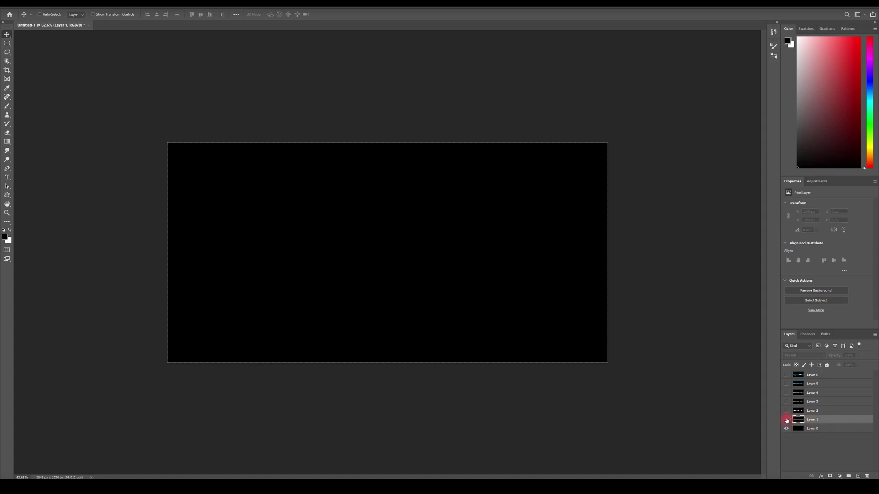
{"action": "left_click", "coordinate": [786, 420]}
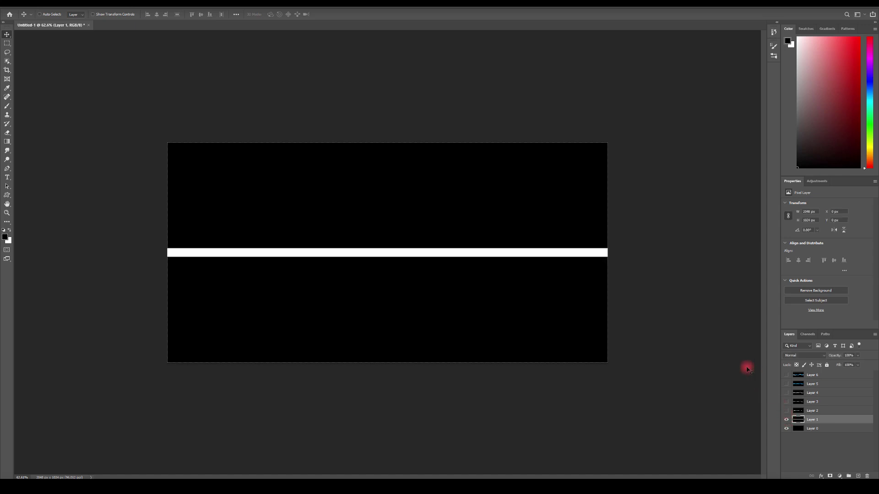
{"action": "left_click", "coordinate": [786, 412]}
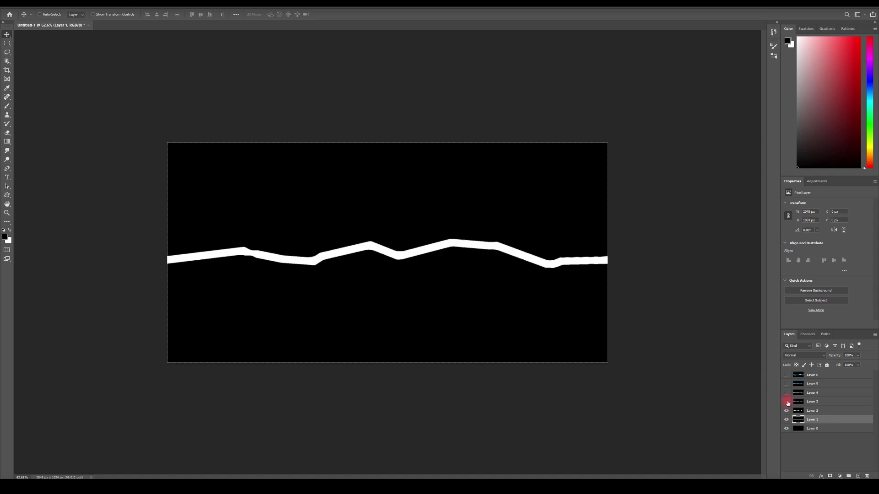
{"action": "left_click", "coordinate": [786, 402]}
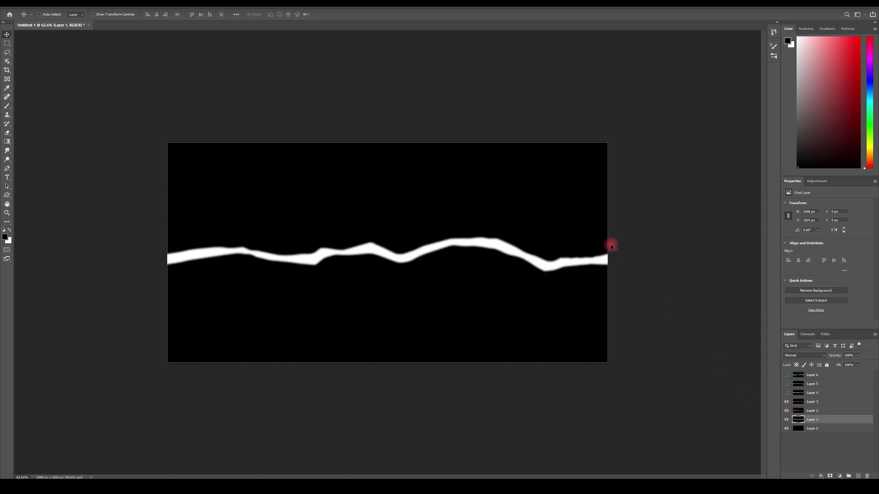
{"action": "left_click", "coordinate": [787, 393]}
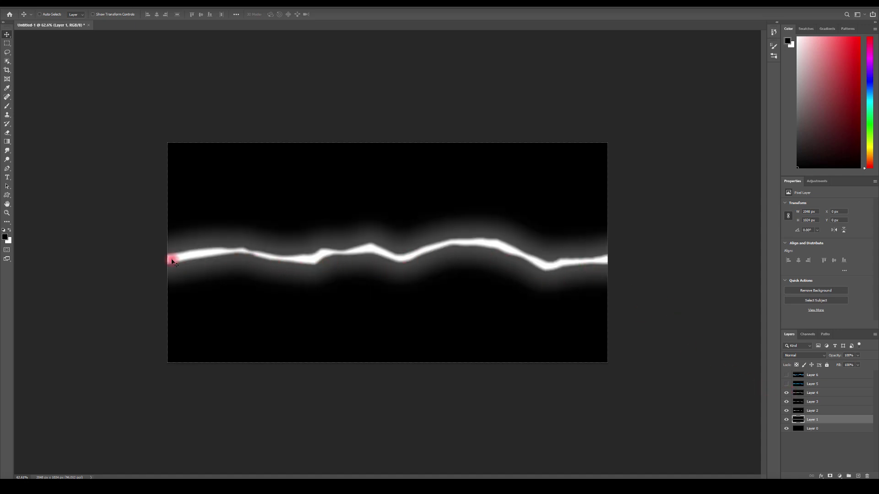
Step: Show Layer 5's blue tint and toggle Layer 6 to compare the bolt versions
{"action": "left_click", "coordinate": [787, 386]}
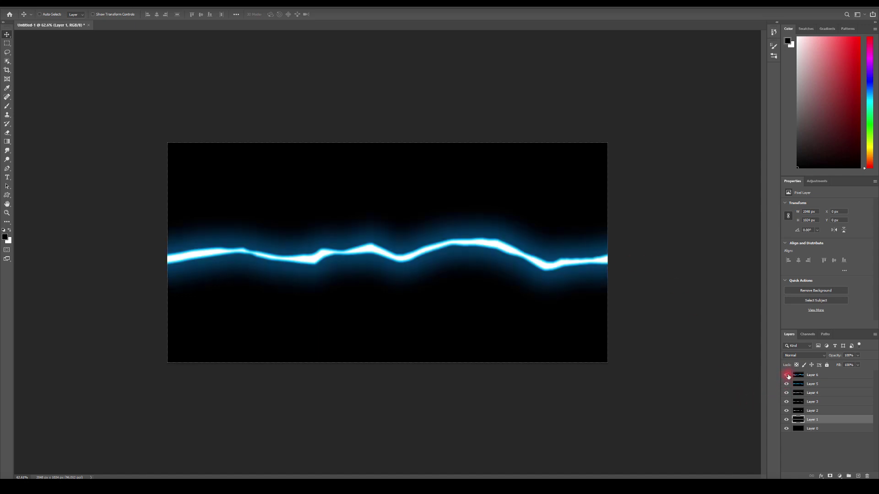
{"action": "left_click", "coordinate": [786, 375]}
{"action": "left_click", "coordinate": [786, 375]}
{"action": "left_click", "coordinate": [786, 375]}
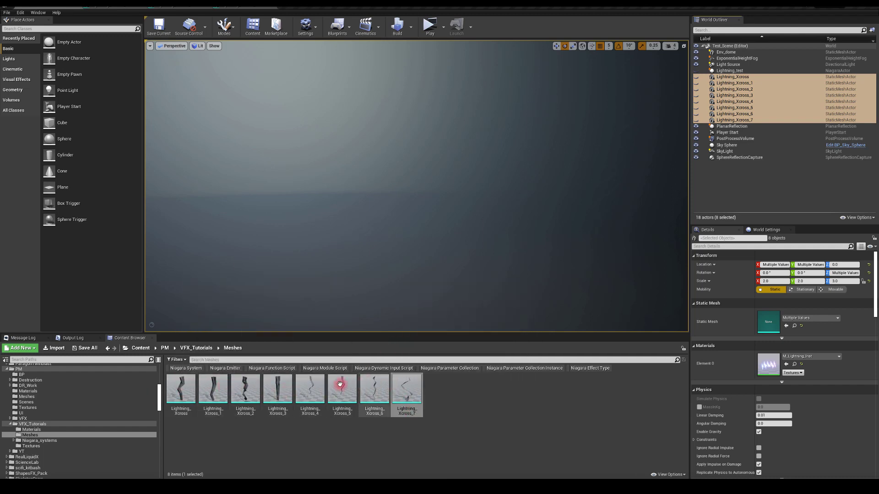
{"action": "left_click", "coordinate": [112, 6]}
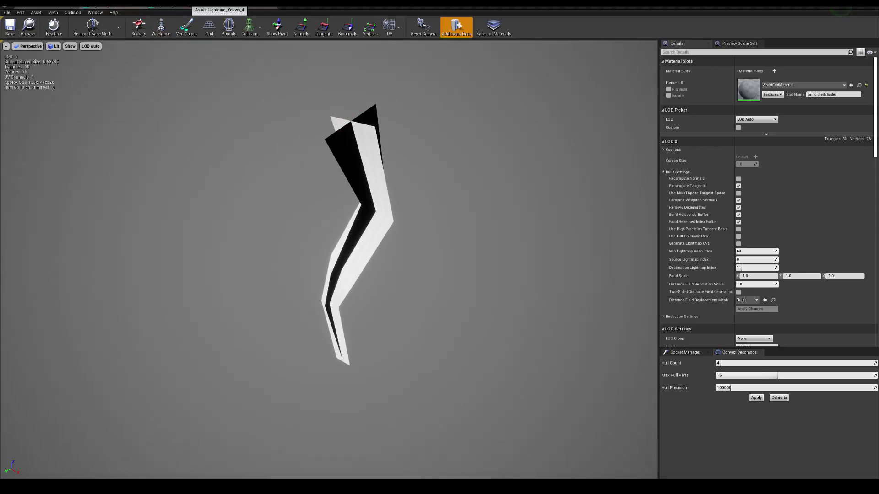
{"action": "left_click", "coordinate": [219, 7]}
{"action": "mouse_move", "coordinate": [406, 215]}
{"action": "left_mouse_down"}
{"action": "mouse_move", "coordinate": [323, 212]}
{"action": "mouse_move", "coordinate": [340, 190]}
{"action": "left_mouse_up"}
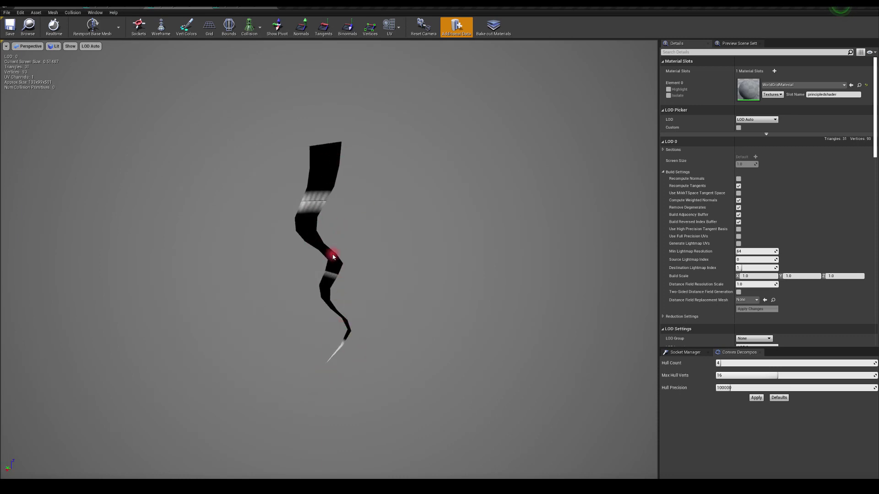
{"action": "left_click", "coordinate": [398, 28]}
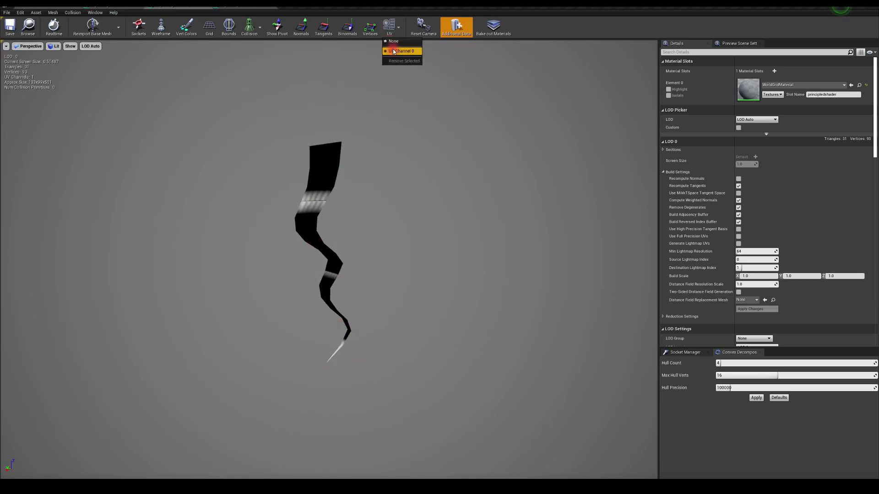
{"action": "left_click", "coordinate": [399, 53]}
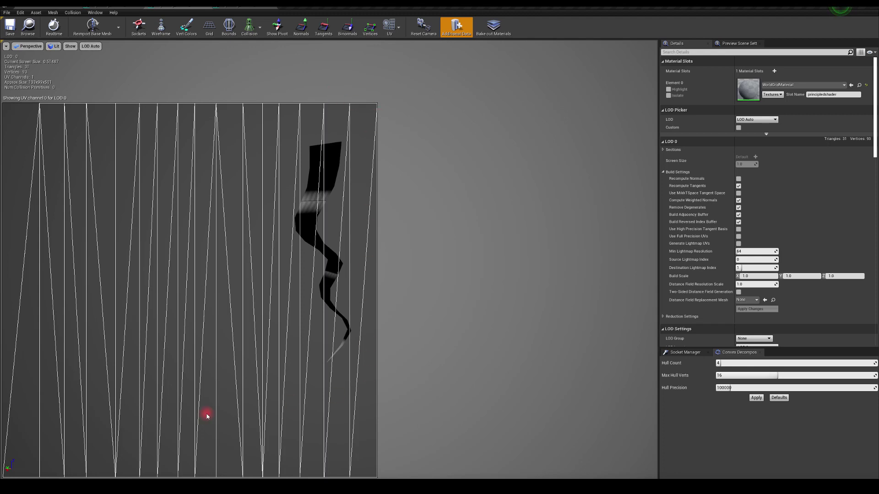
{"action": "left_click", "coordinate": [390, 27]}
{"action": "left_click", "coordinate": [399, 53]}
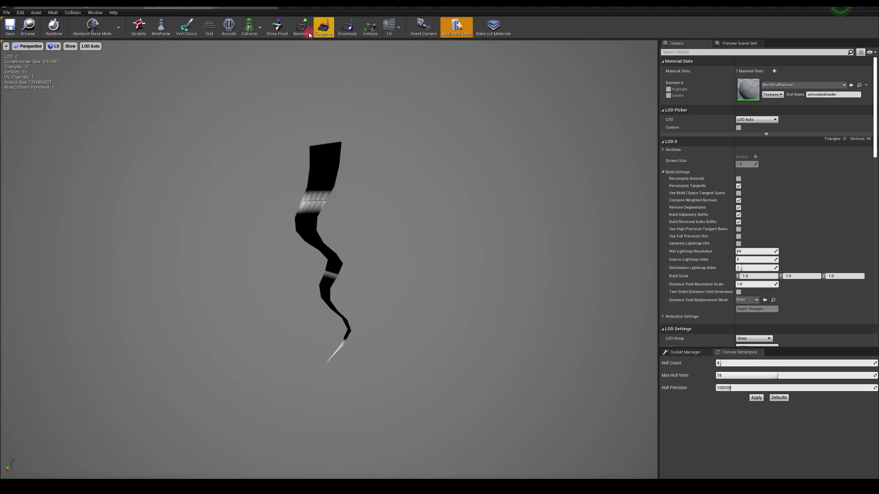
{"action": "left_click", "coordinate": [274, 3]}
{"action": "left_click_drag", "start_coordinate": [302, 187], "coordinate": [227, 177]}
{"action": "left_click", "coordinate": [50, 3]}
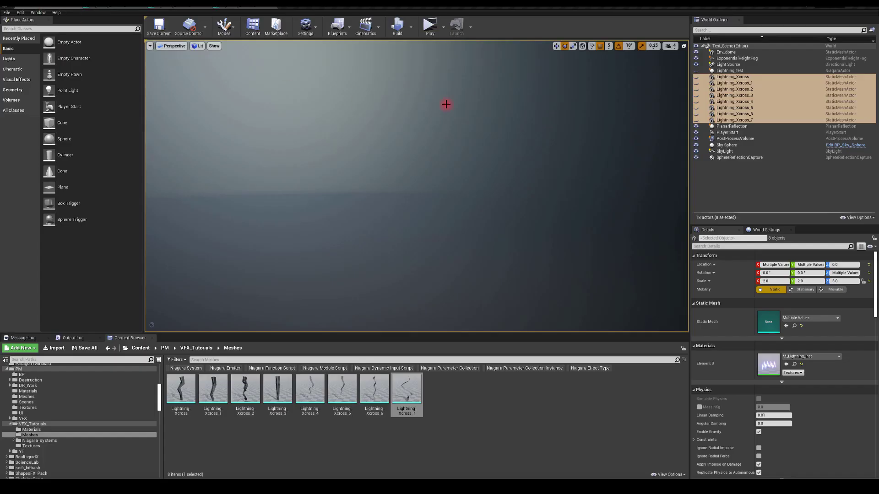
{"action": "left_click", "coordinate": [696, 77]}
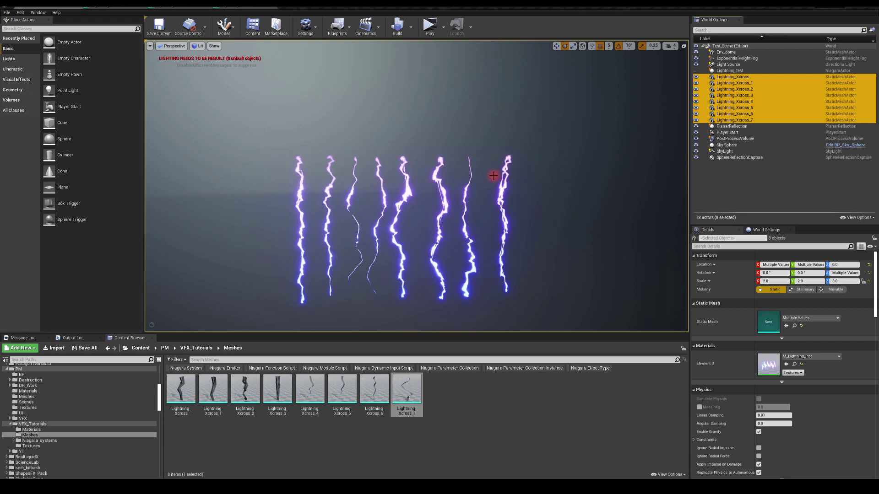
{"action": "mouse_move", "coordinate": [555, 169]}
{"action": "right_mouse_down"}
{"action": "mouse_move", "coordinate": [540, 162]}
{"action": "mouse_move", "coordinate": [540, 173]}
{"action": "mouse_move", "coordinate": [563, 176]}
{"action": "mouse_move", "coordinate": [558, 169]}
{"action": "right_mouse_up"}
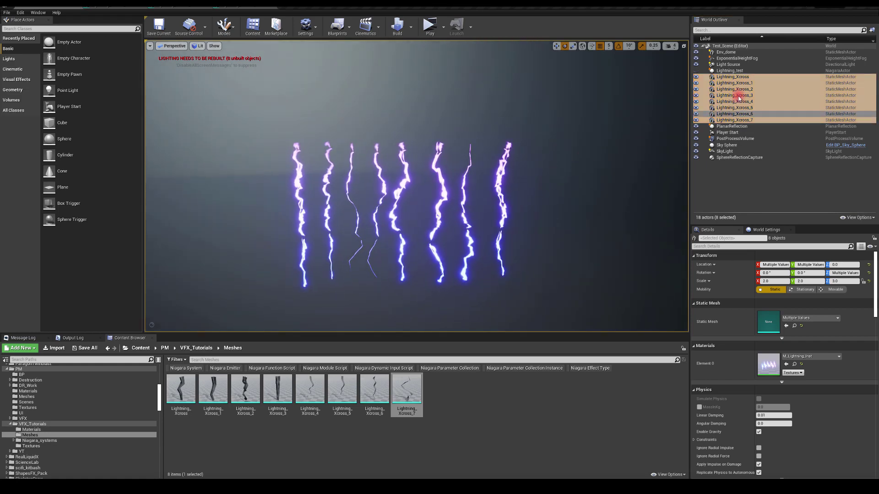
{"action": "left_click", "coordinate": [696, 80]}
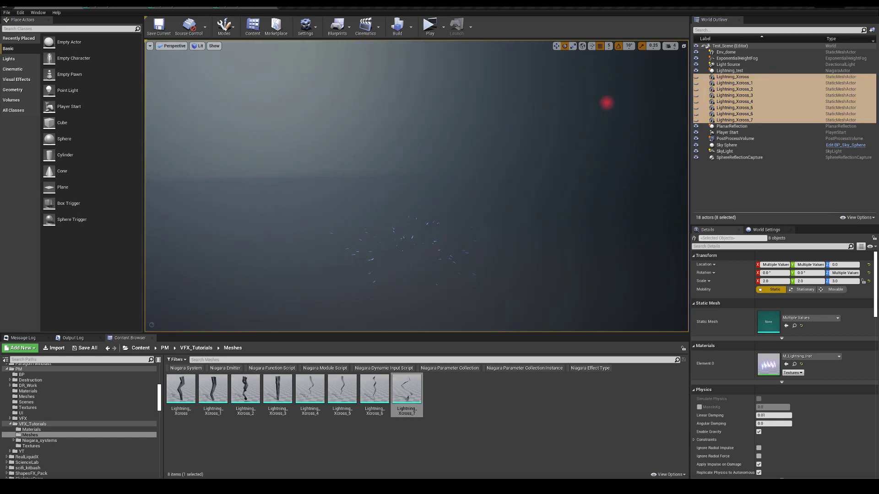
{"action": "right_click_drag", "start_coordinate": [591, 98], "coordinate": [582, 113]}
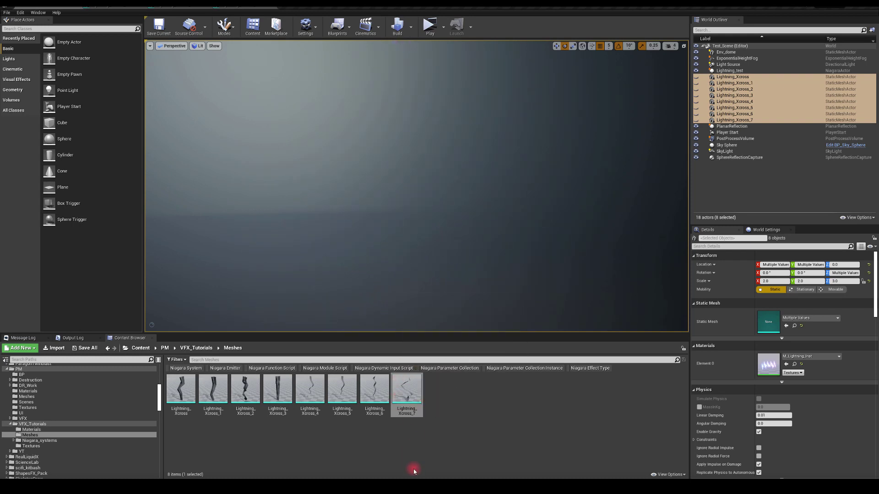
Step: Add a Shape node to the empty Lightning_Tutorial graph
{"action": "left_click", "coordinate": [452, 169]}
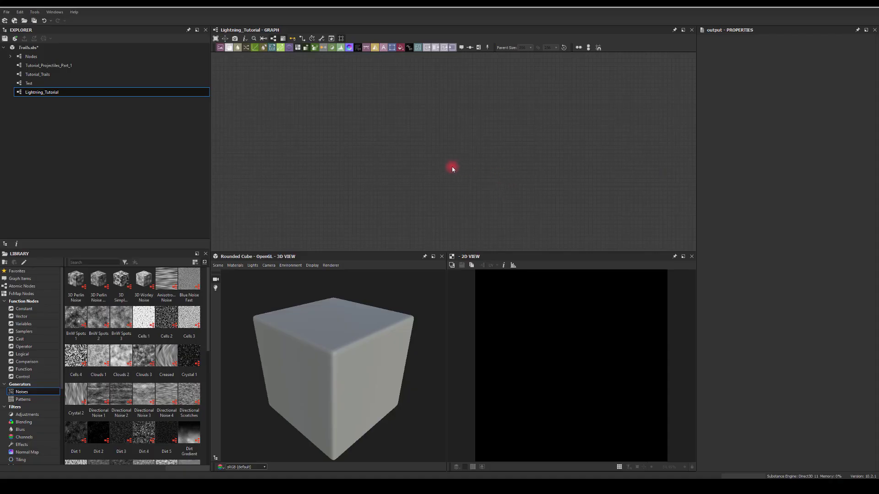
{"action": "key", "text": "space"}
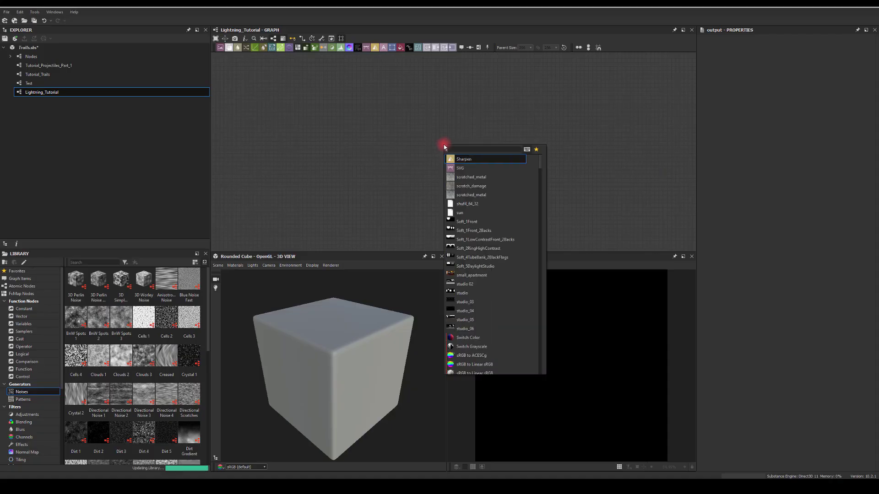
{"action": "type", "text": "shap"}
{"action": "left_click", "coordinate": [460, 159]}
{"action": "double_click", "coordinate": [445, 144]}
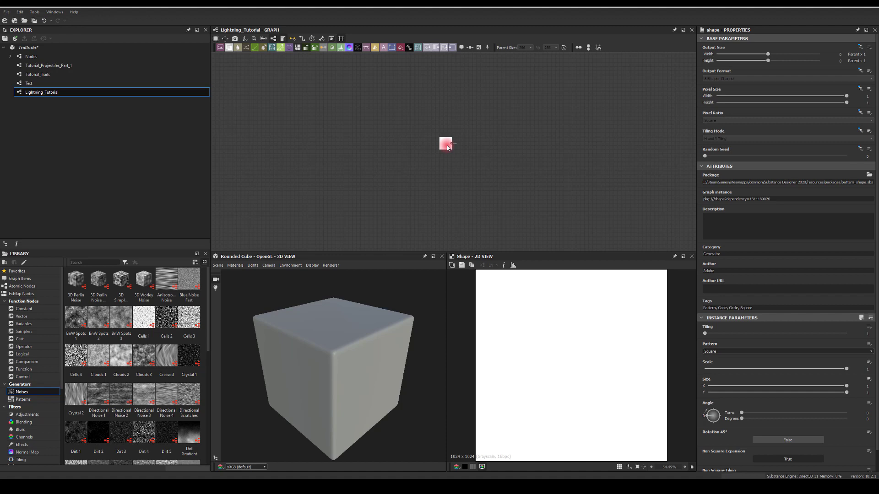
Step: Flatten the shape to Size Y 0.12 and set its output size to absolute 1024×512
{"action": "left_click_drag", "start_coordinate": [844, 385], "coordinate": [725, 404]}
{"action": "left_click", "coordinate": [847, 394]}
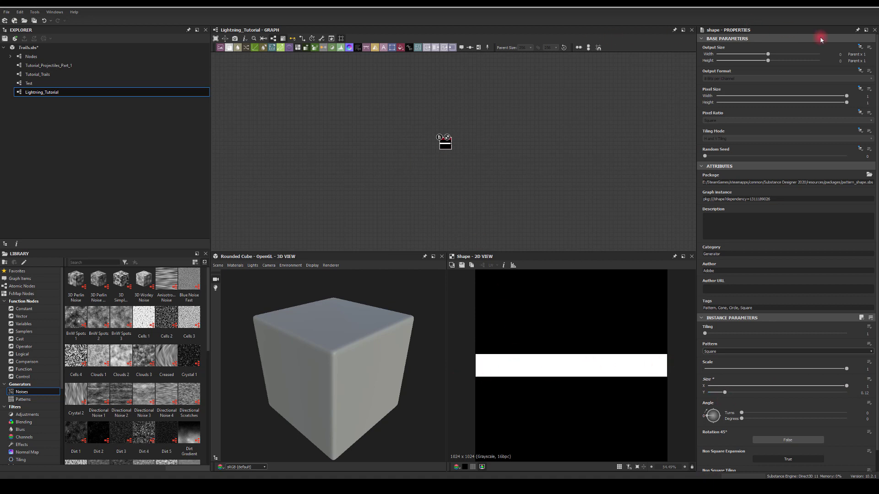
{"action": "left_click", "coordinate": [860, 47]}
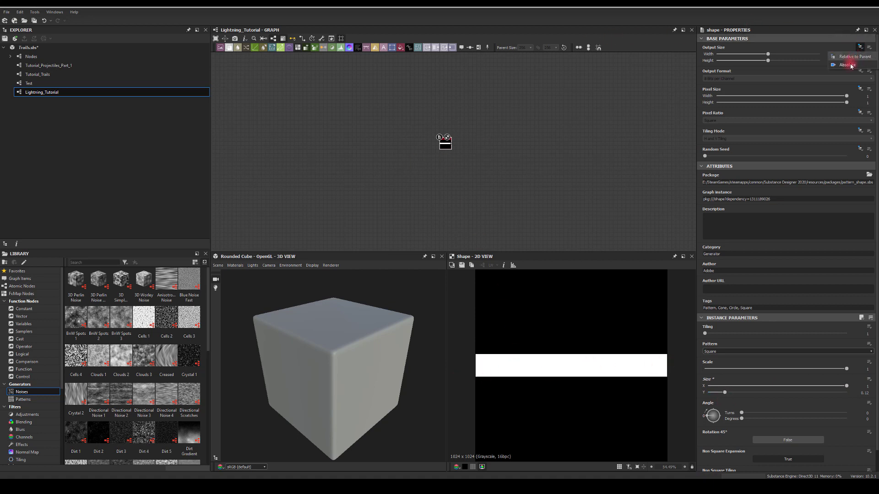
{"action": "left_click", "coordinate": [848, 65]}
{"action": "left_click_drag", "start_coordinate": [807, 60], "coordinate": [804, 60]}
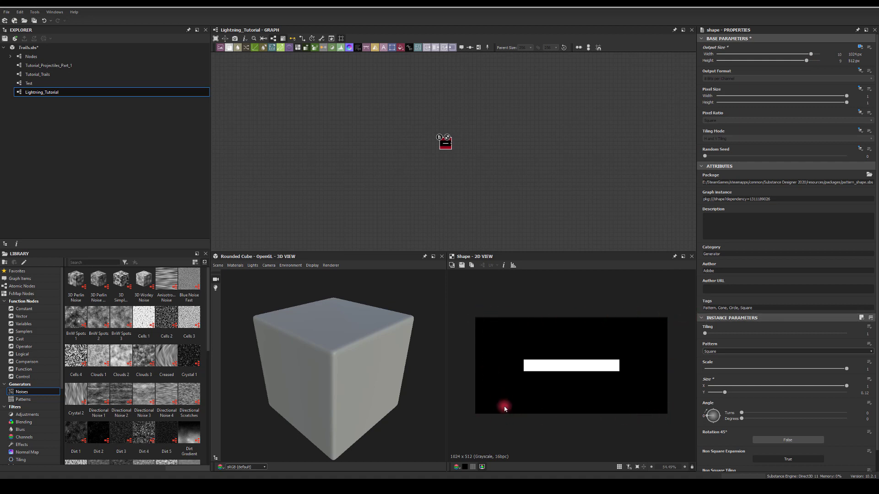
{"action": "left_click_drag", "start_coordinate": [446, 143], "coordinate": [419, 143]}
{"action": "key", "text": "Escape"}
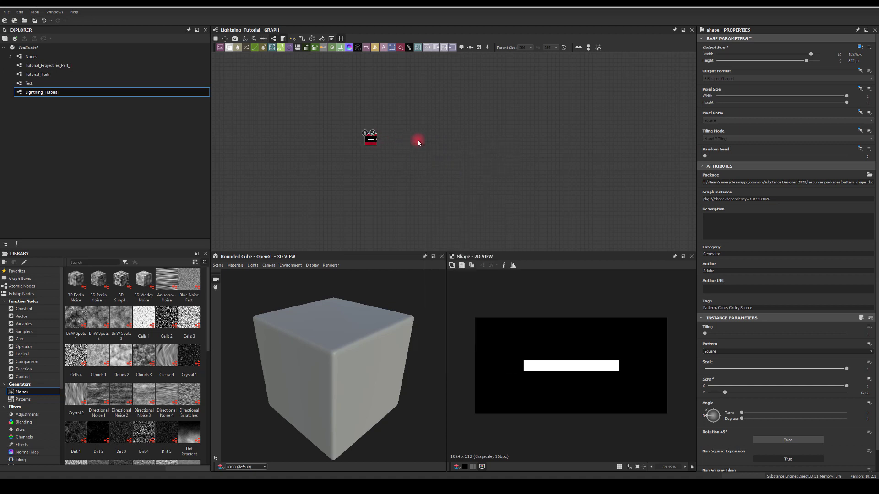
Step: Insert a Transformation 2D node after the Shape node
{"action": "left_click", "coordinate": [377, 144]}
{"action": "left_click_drag", "start_coordinate": [386, 140], "coordinate": [404, 143]}
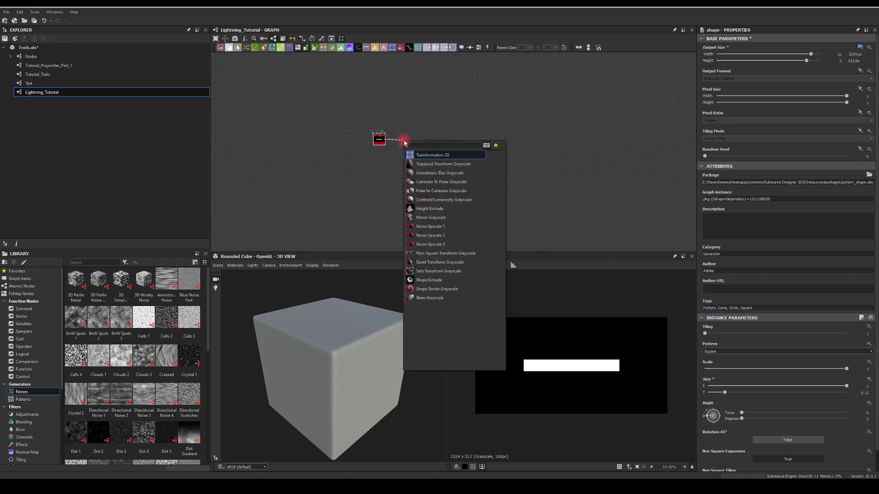
{"action": "key", "text": "Return"}
{"action": "scroll", "coordinate": [404, 143], "scroll_direction": "up", "scroll_amount": 5}
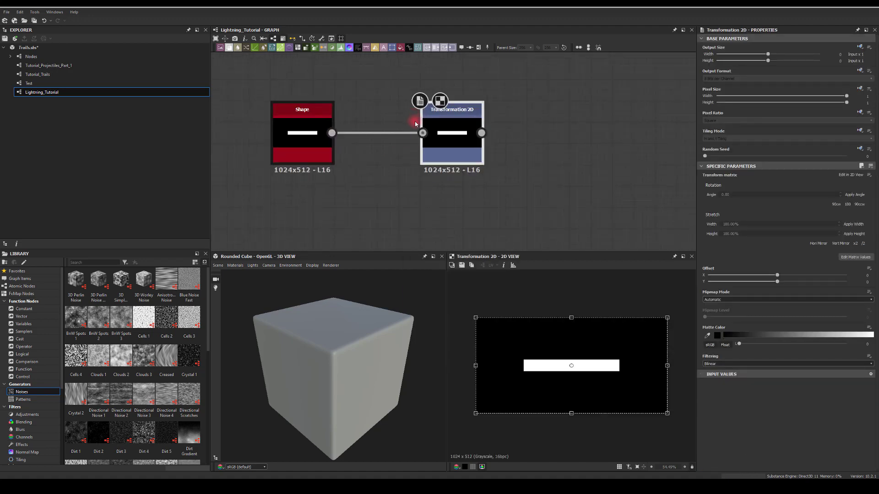
{"action": "left_click", "coordinate": [724, 69]}
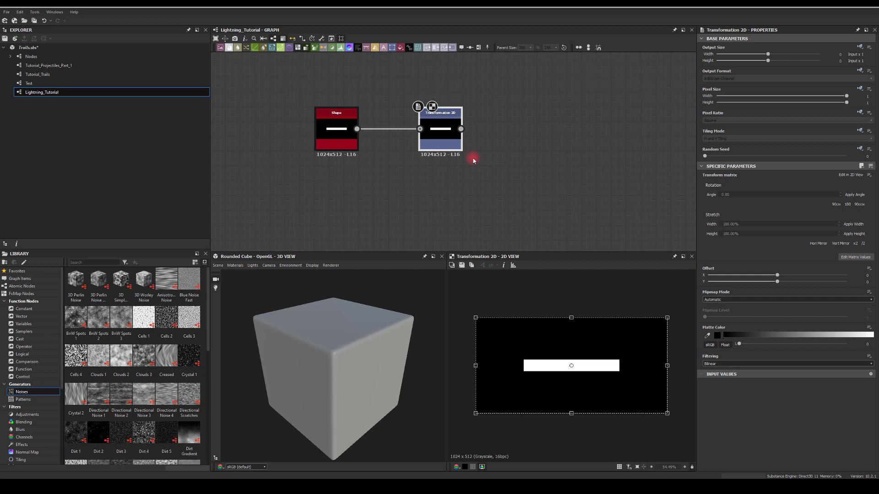
Step: Set Stretch Width to 200% and move the Transformation 2D node next to Shape
{"action": "left_click_drag", "start_coordinate": [476, 365], "coordinate": [389, 361]}
{"action": "left_click_drag", "start_coordinate": [667, 353], "coordinate": [791, 358]}
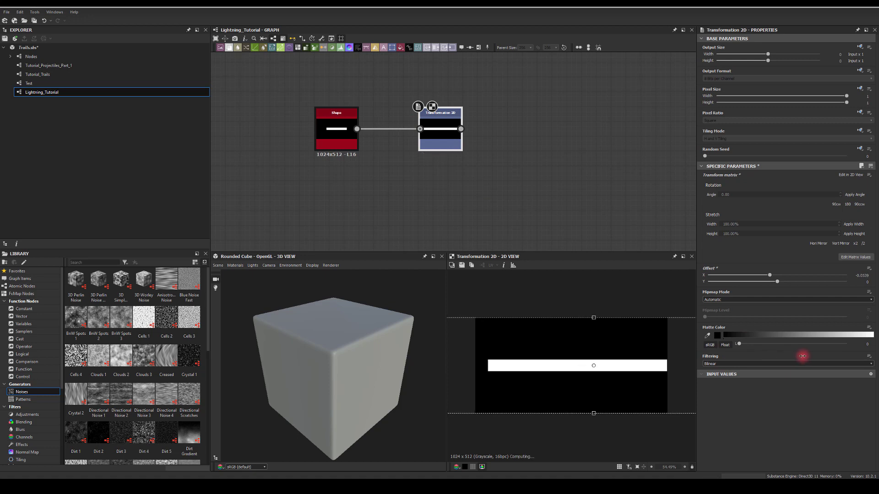
{"action": "key", "text": "ctrl+z"}
{"action": "key", "text": "ctrl+z"}
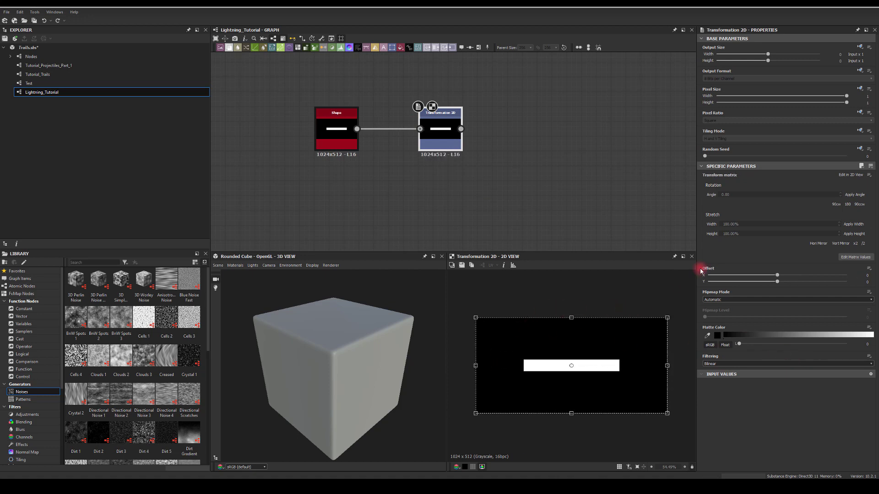
{"action": "double_click", "coordinate": [738, 227]}
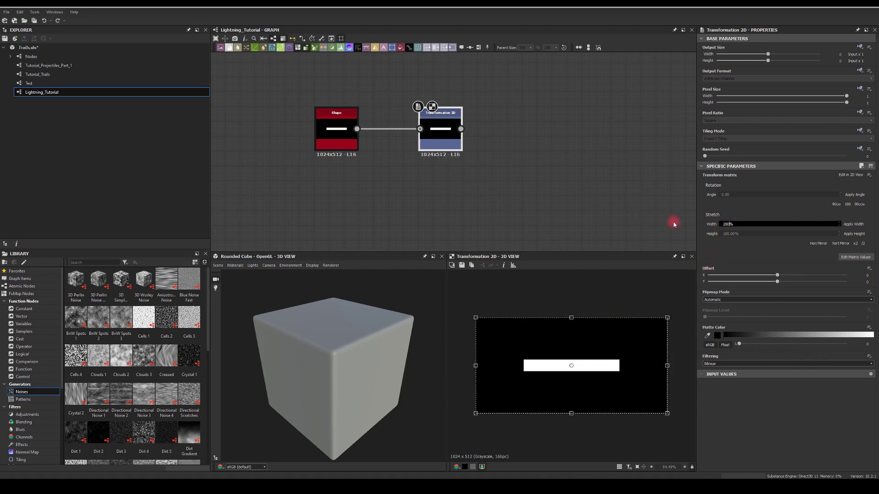
{"action": "key", "text": "Return"}
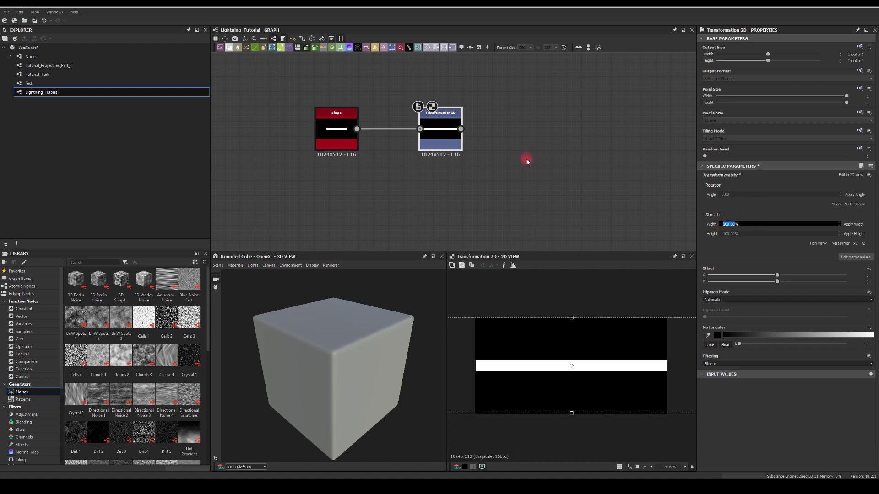
{"action": "left_click_drag", "start_coordinate": [446, 135], "coordinate": [416, 136]}
{"action": "left_click", "coordinate": [477, 123]}
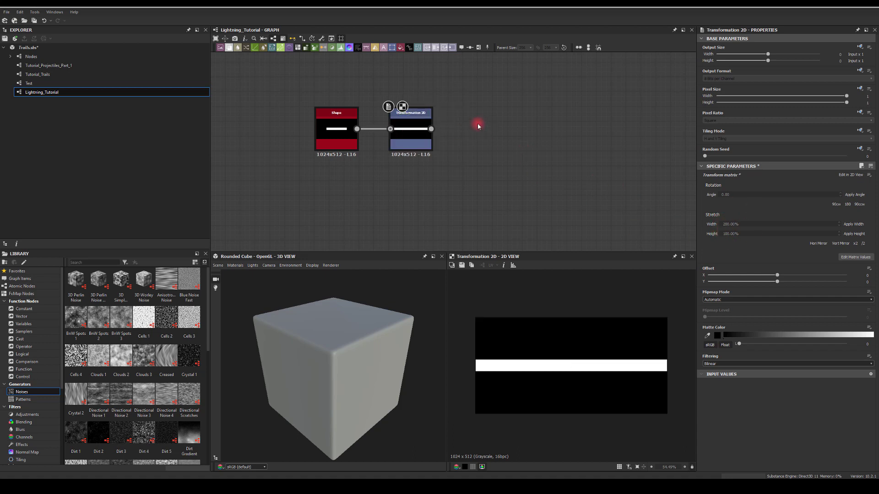
{"action": "left_click_drag", "start_coordinate": [487, 130], "coordinate": [511, 134]}
{"action": "key", "text": "Escape"}
Step: Add a Warp after the transform, feed it a Cells 1 noise, and set Cells scale 4
{"action": "type", "text": "war"}
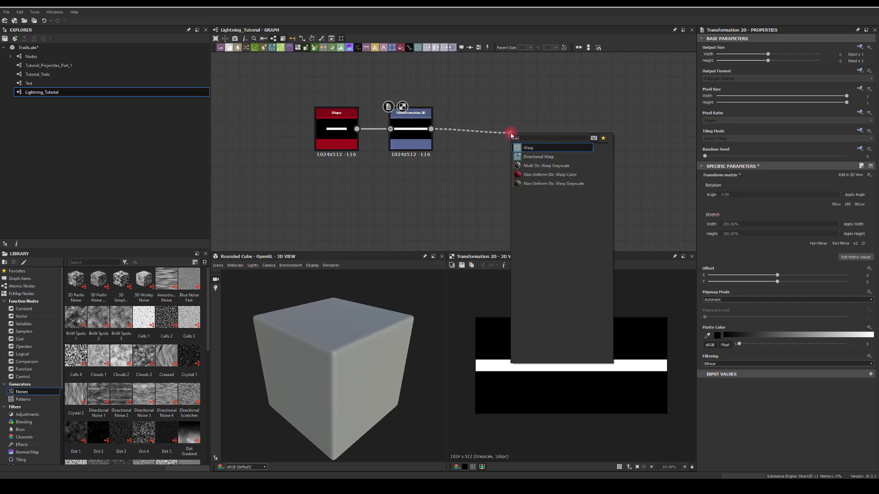
{"action": "left_click", "coordinate": [526, 147]}
{"action": "left_click_drag", "start_coordinate": [518, 136], "coordinate": [503, 136]}
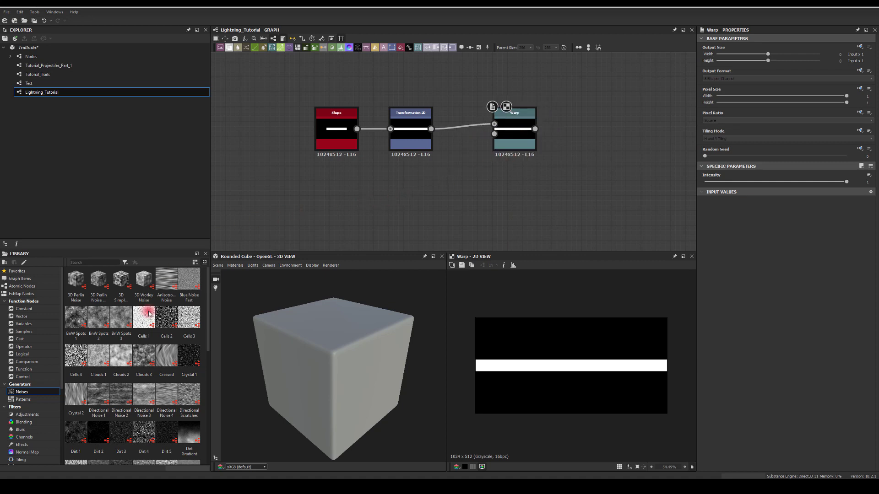
{"action": "left_click_drag", "start_coordinate": [143, 317], "coordinate": [494, 134]}
{"action": "double_click", "coordinate": [519, 133]}
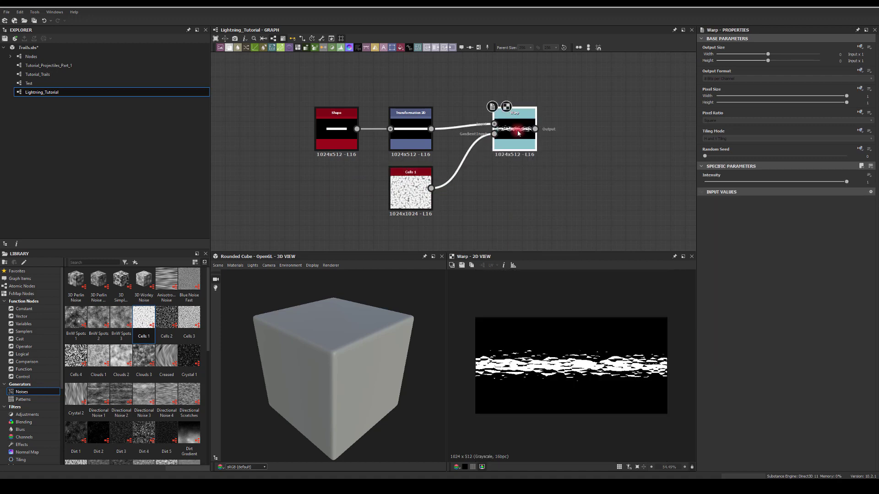
{"action": "double_click", "coordinate": [406, 190]}
{"action": "left_click", "coordinate": [558, 310]}
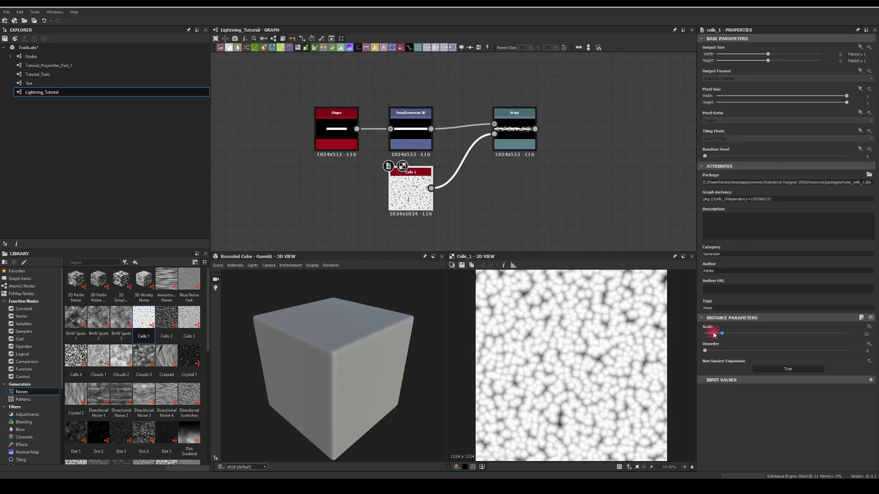
{"action": "left_click_drag", "start_coordinate": [716, 333], "coordinate": [674, 343]}
Step: Set the Warp intensity to 10 and raise the Cells 1 disorder to about 0.45
{"action": "double_click", "coordinate": [511, 131]}
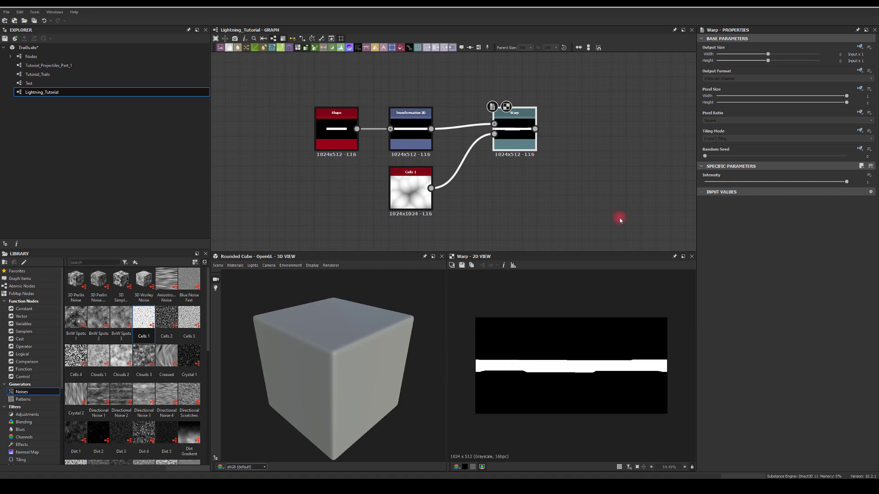
{"action": "left_click", "coordinate": [867, 182]}
{"action": "type", "text": "5"}
{"action": "key", "text": "Return"}
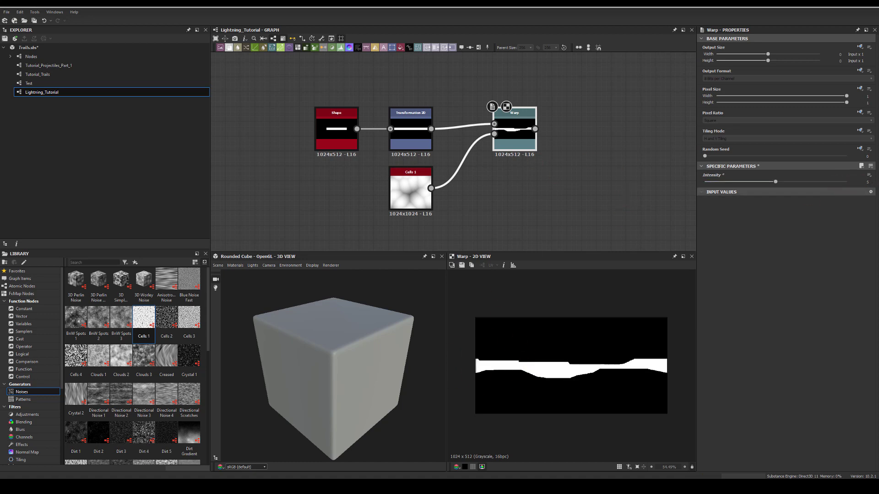
{"action": "type", "text": "10"}
{"action": "key", "text": "Return"}
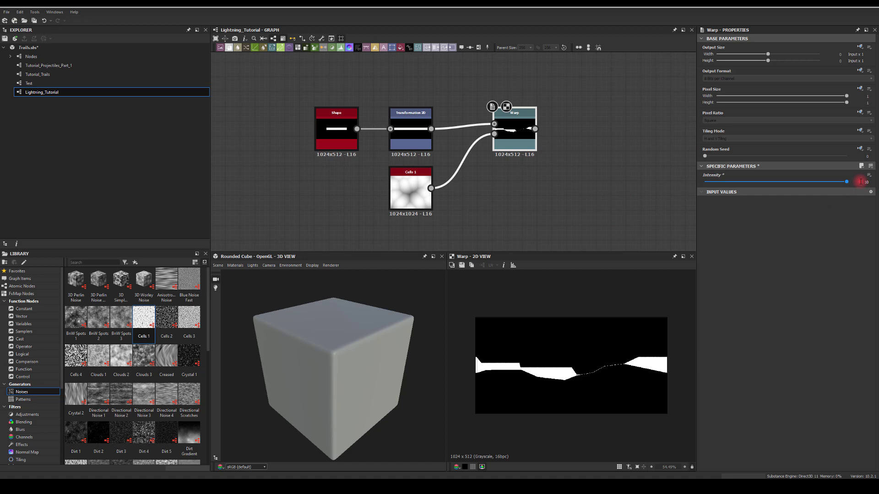
{"action": "left_click", "coordinate": [408, 185]}
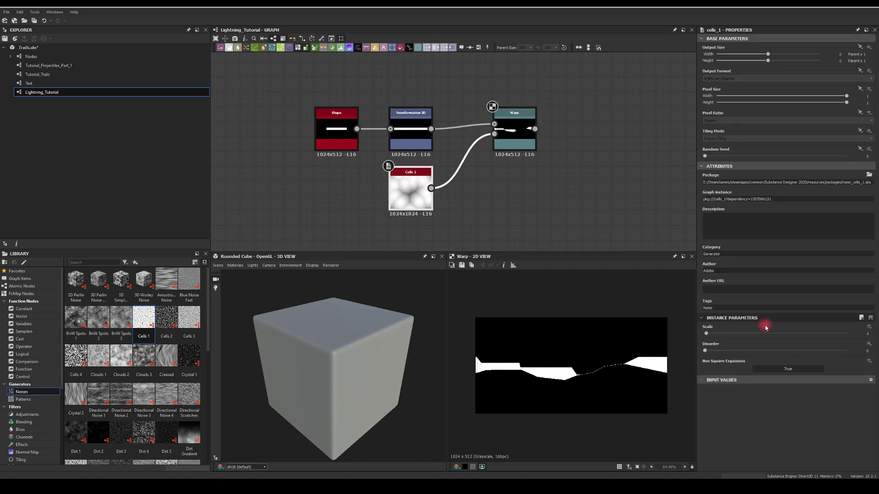
{"action": "left_click_drag", "start_coordinate": [705, 350], "coordinate": [773, 356]}
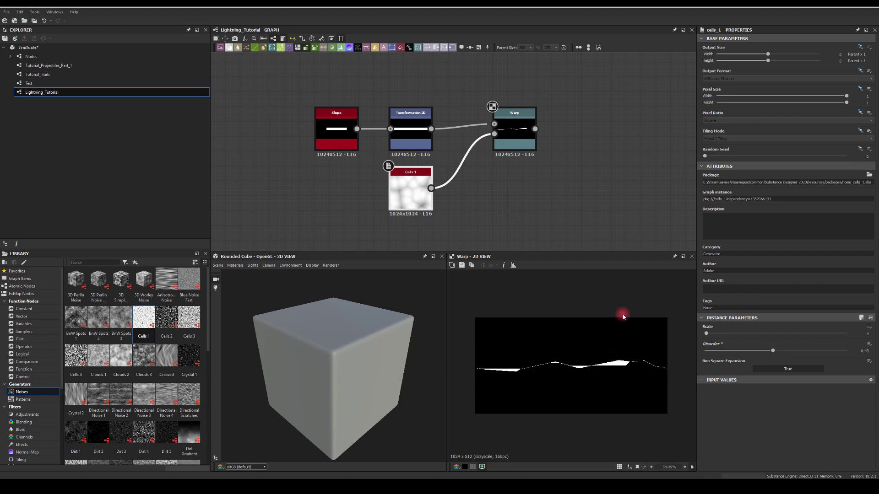
Step: Add an Edge Detect after the Warp with edge width about 7.59 and Invert on
{"action": "left_click_drag", "start_coordinate": [535, 129], "coordinate": [572, 130]}
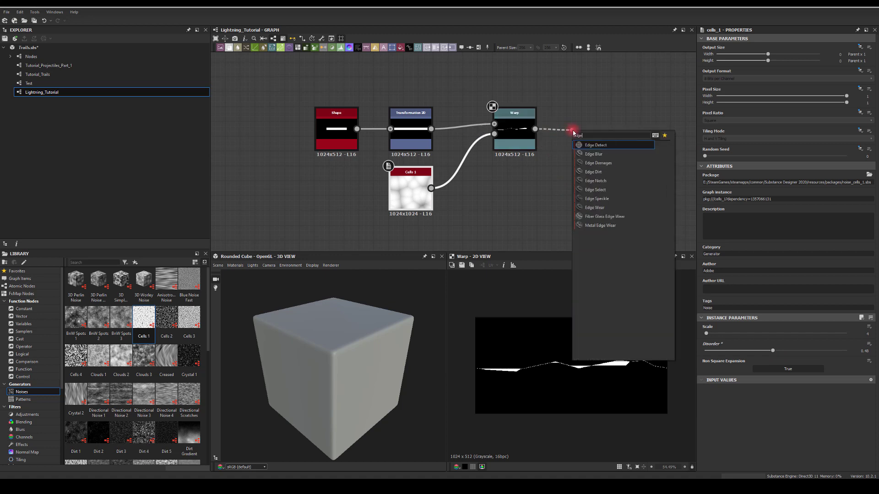
{"action": "left_click", "coordinate": [592, 146]}
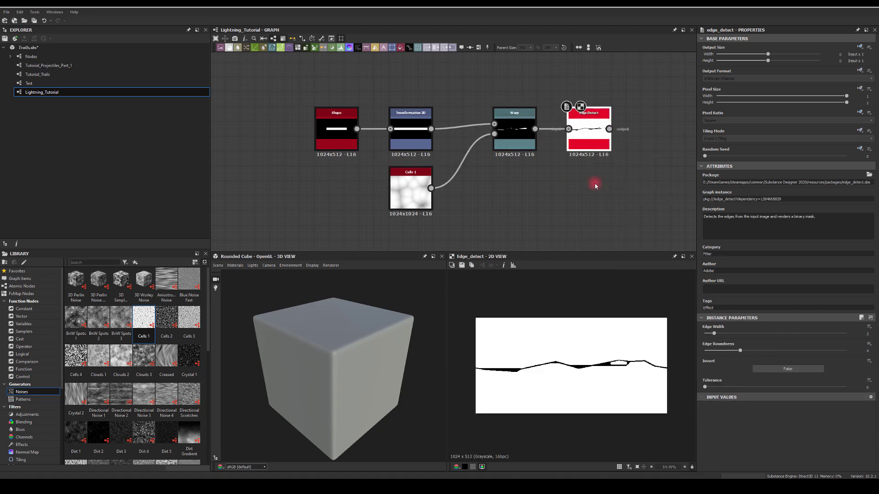
{"action": "left_click_drag", "start_coordinate": [715, 334], "coordinate": [769, 338]}
{"action": "left_click", "coordinate": [736, 351]}
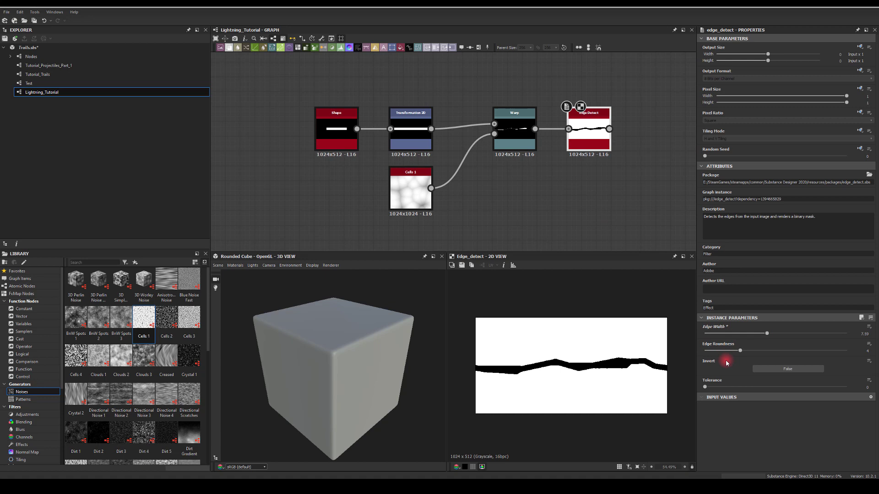
{"action": "left_click", "coordinate": [779, 370]}
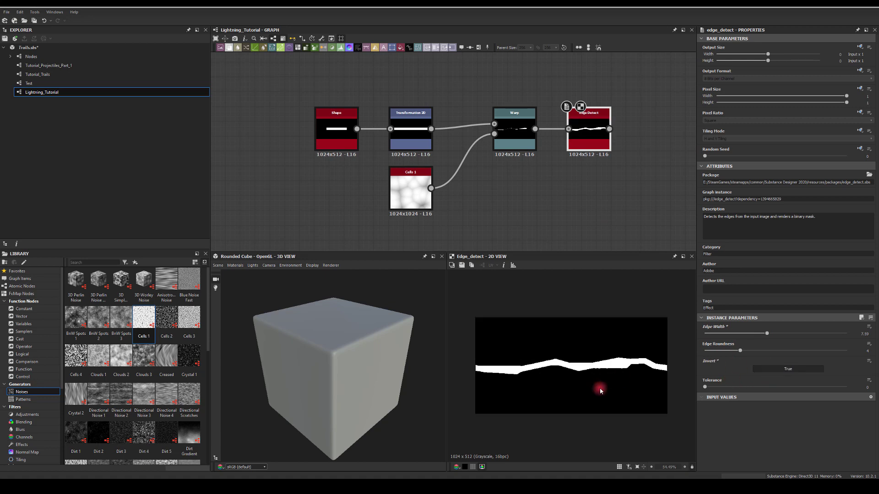
{"action": "middle_click_drag", "start_coordinate": [597, 217], "coordinate": [512, 181]}
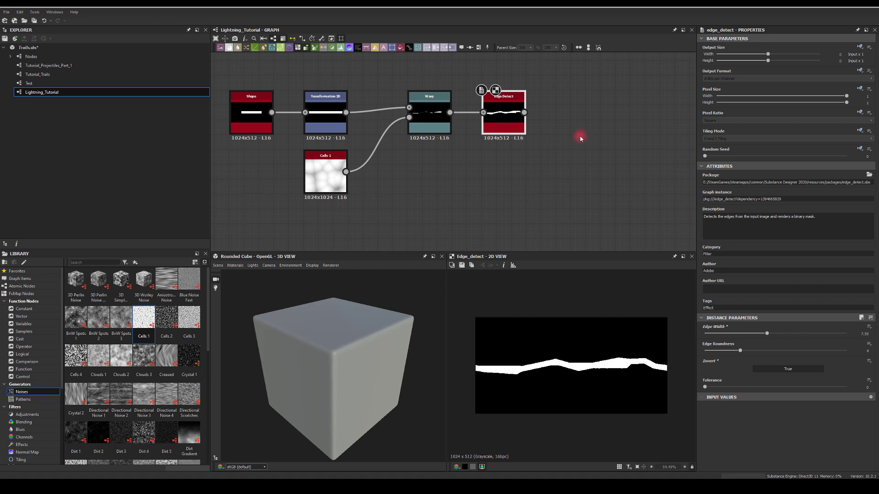
Step: Add a second Warp after the Edge Detect node
{"action": "left_click_drag", "start_coordinate": [587, 116], "coordinate": [587, 117]}
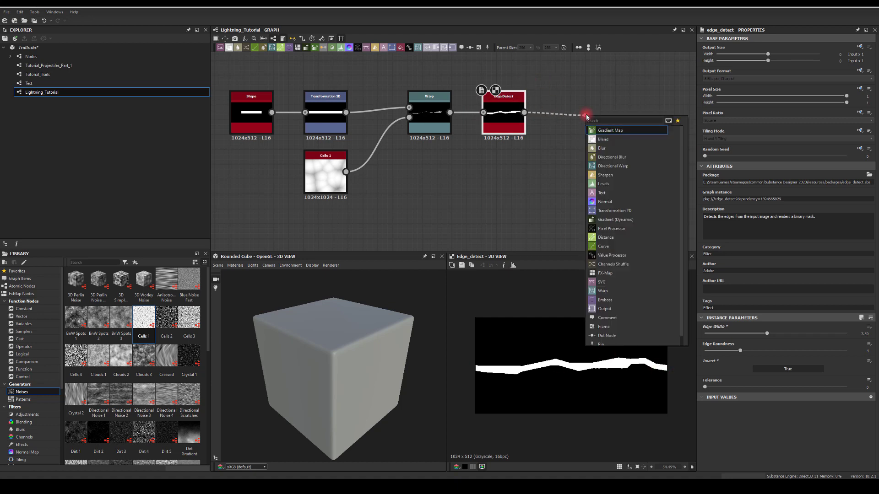
{"action": "type", "text": "warp"}
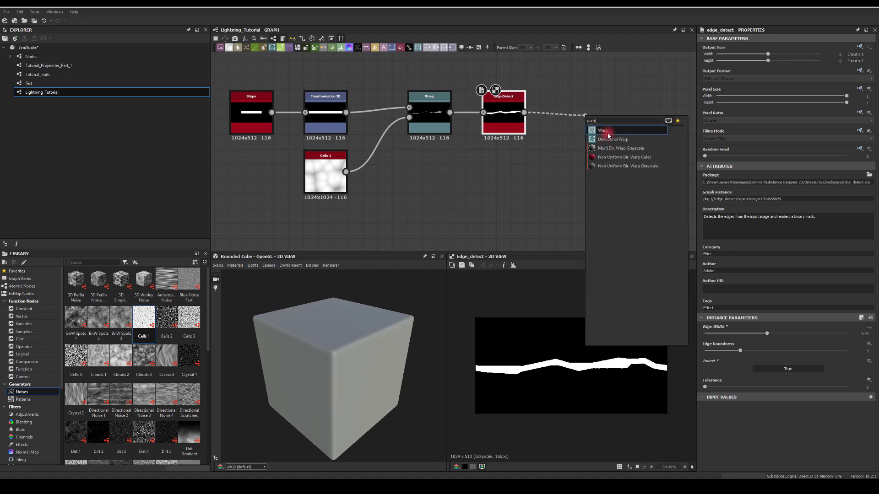
{"action": "left_click", "coordinate": [606, 132]}
{"action": "middle_click_drag", "start_coordinate": [508, 182], "coordinate": [555, 129]}
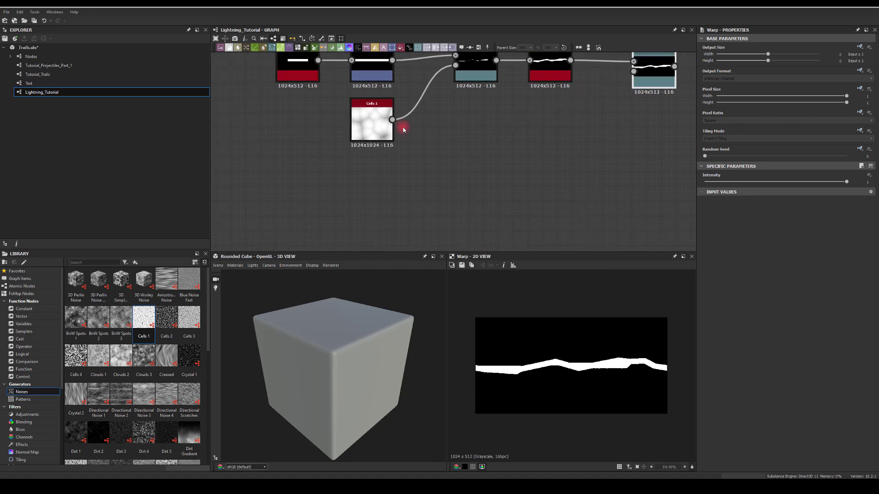
Step: Duplicate Cells 1, blur it with Blur HQ Grayscale, and wire it into the second Warp
{"action": "left_click", "coordinate": [380, 122]}
{"action": "key", "text": "ctrl+d"}
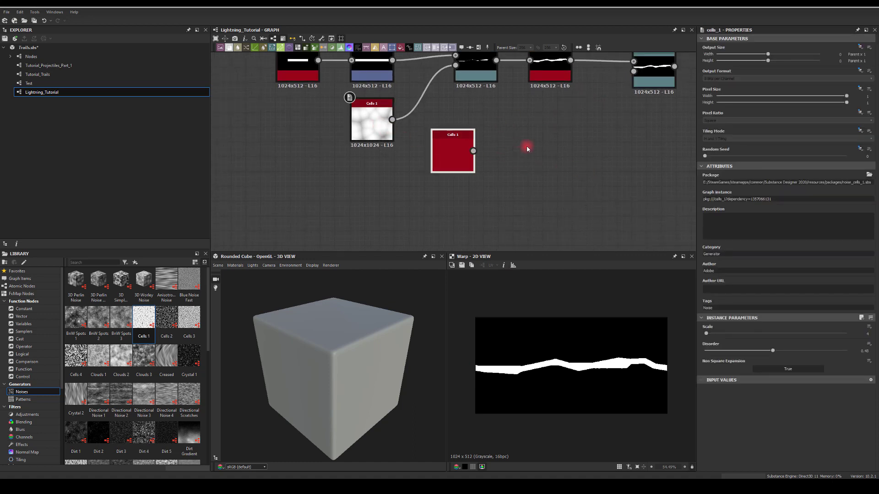
{"action": "left_click_drag", "start_coordinate": [473, 151], "coordinate": [534, 152]}
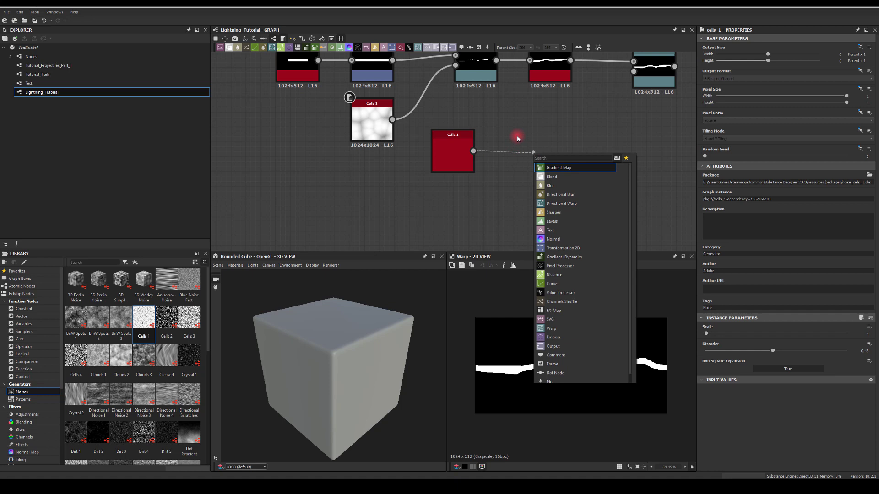
{"action": "type", "text": "blur"}
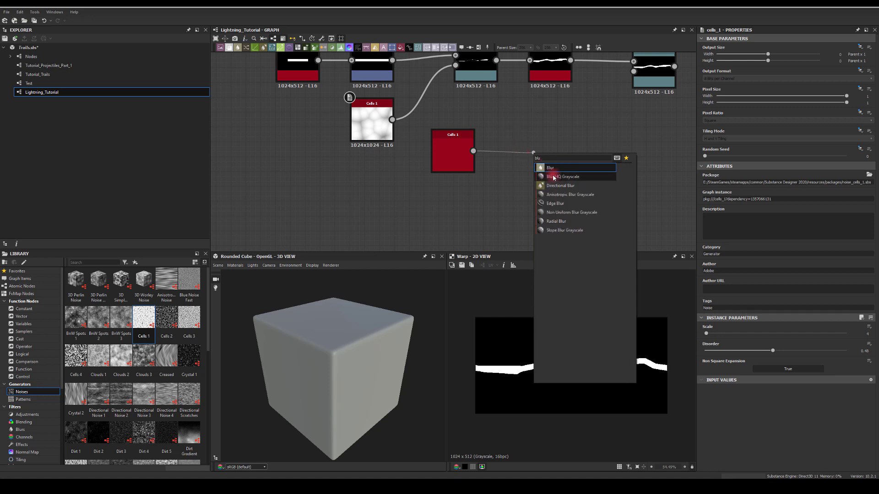
{"action": "left_click", "coordinate": [555, 175]}
{"action": "left_click_drag", "start_coordinate": [570, 149], "coordinate": [666, 74]}
Step: Set the second Warp's intensity to 30, then lower it to about 6.42
{"action": "middle_click_drag", "start_coordinate": [604, 167], "coordinate": [589, 183]}
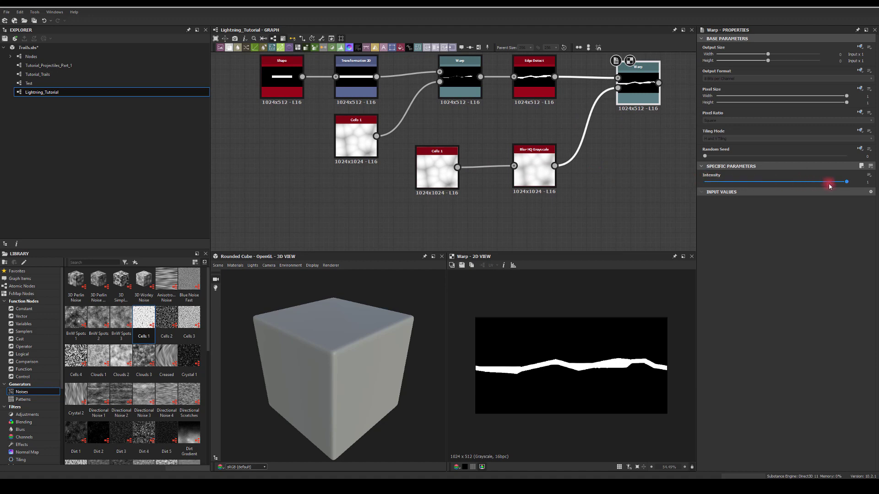
{"action": "double_click", "coordinate": [868, 181]}
{"action": "type", "text": "30"}
{"action": "key", "text": "Return"}
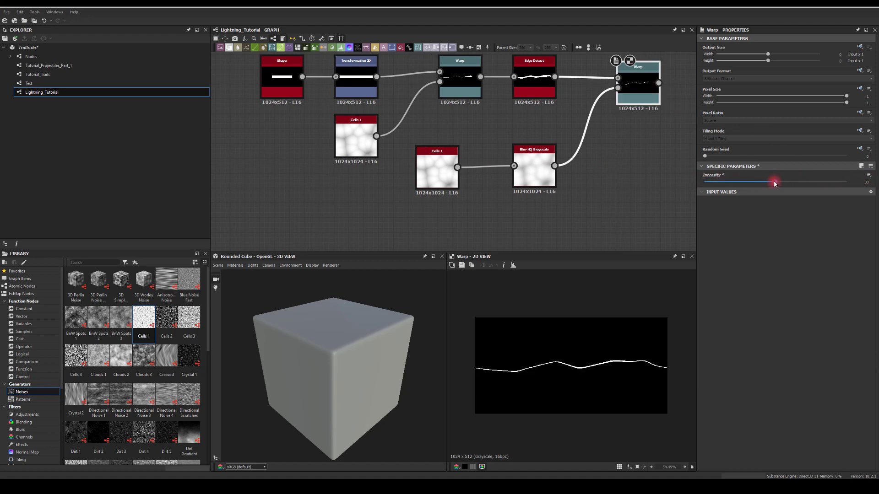
{"action": "left_click_drag", "start_coordinate": [775, 183], "coordinate": [728, 186]}
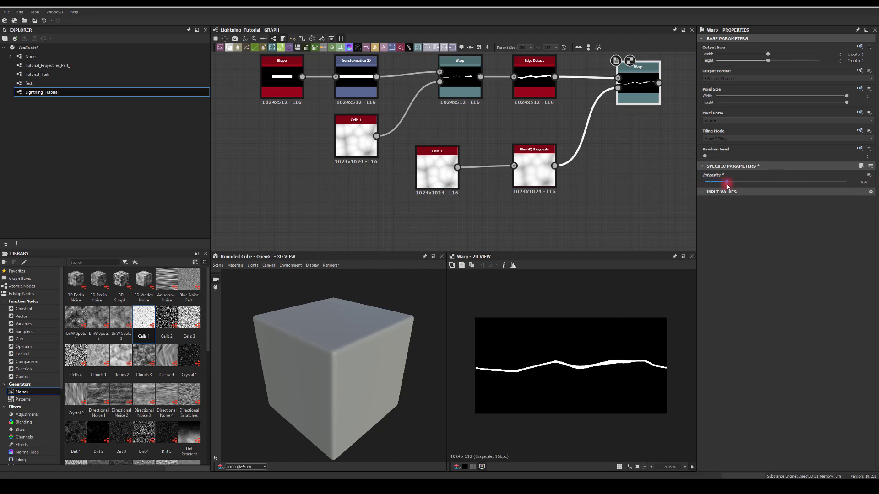
Step: Raise the duplicate Cells 1 scale and fine-tune the second Warp's intensity
{"action": "left_click", "coordinate": [423, 173]}
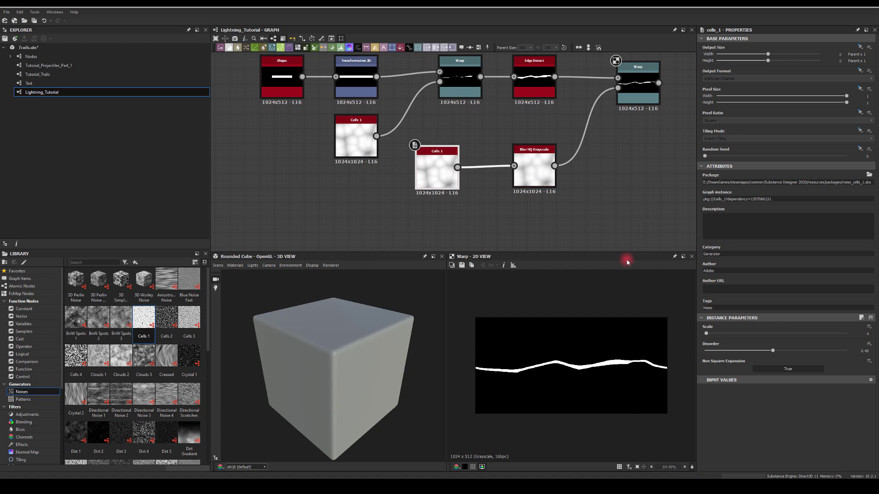
{"action": "left_click_drag", "start_coordinate": [712, 336], "coordinate": [711, 337]}
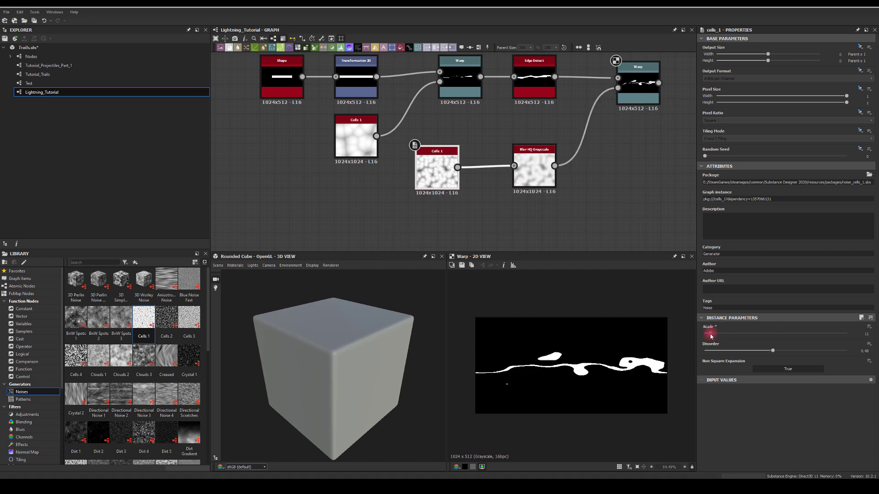
{"action": "left_click", "coordinate": [629, 119]}
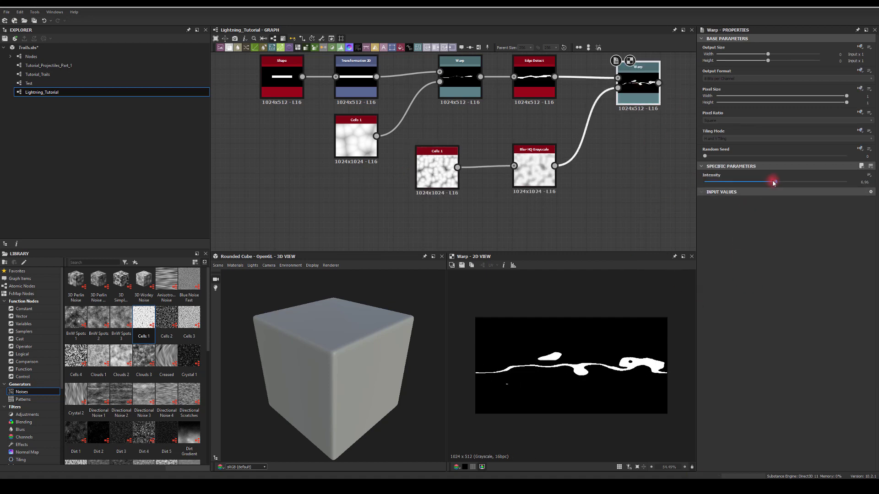
{"action": "mouse_move", "coordinate": [770, 182]}
{"action": "left_mouse_down"}
{"action": "mouse_move", "coordinate": [698, 184]}
{"action": "mouse_move", "coordinate": [714, 190]}
{"action": "left_mouse_up"}
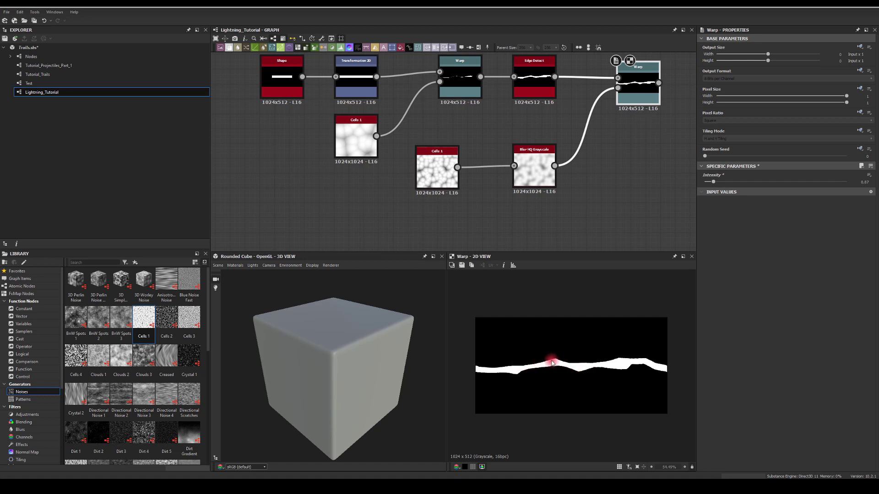
Step: Set the lower Cells 1 scale to 13 and Blur HQ Grayscale to quality 1, intensity about 12.6
{"action": "left_click", "coordinate": [432, 170]}
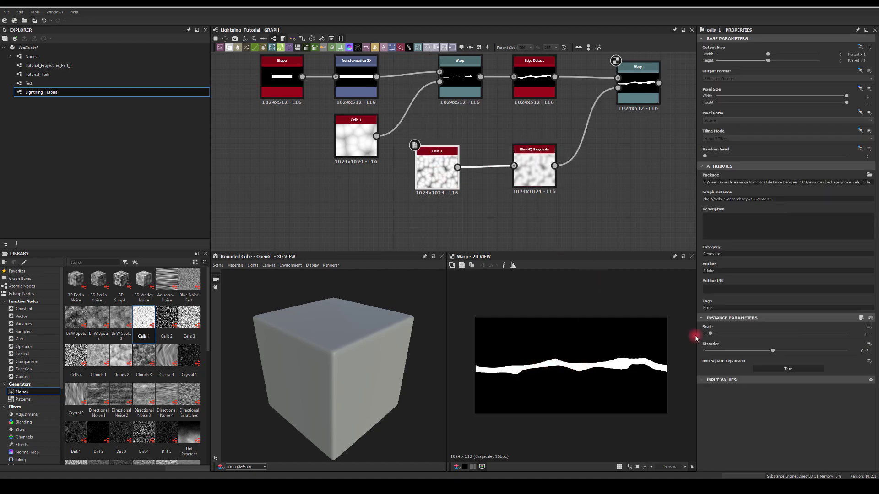
{"action": "left_click_drag", "start_coordinate": [712, 336], "coordinate": [711, 335]}
{"action": "left_click_drag", "start_coordinate": [767, 352], "coordinate": [813, 354]}
{"action": "left_click", "coordinate": [527, 176]}
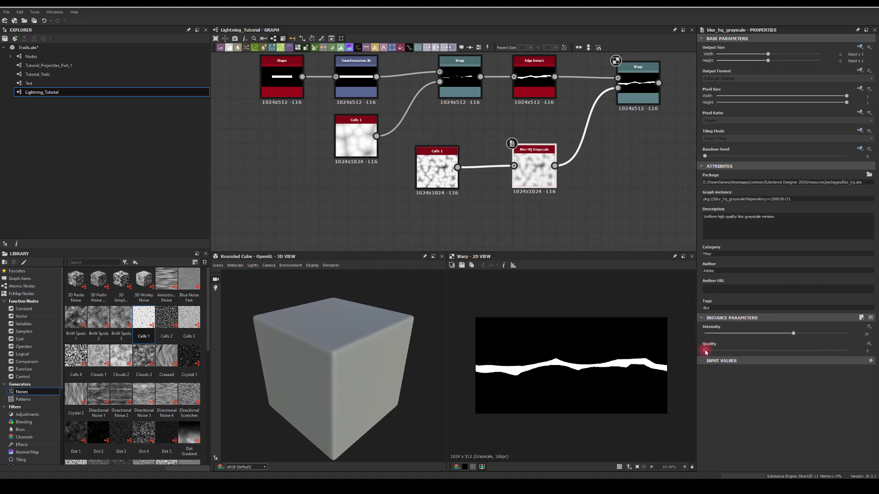
{"action": "left_click_drag", "start_coordinate": [705, 352], "coordinate": [872, 358]}
{"action": "left_click_drag", "start_coordinate": [793, 333], "coordinate": [816, 344]}
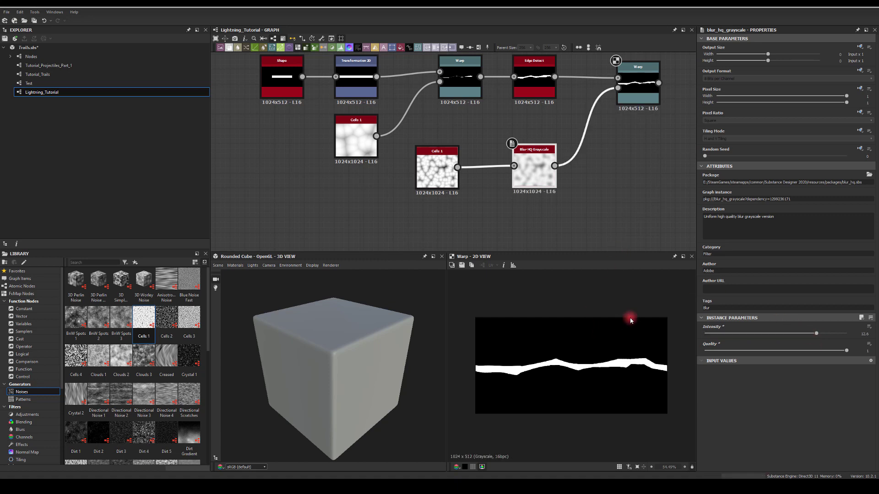
Step: Lower the first Warp node's intensity to tame the bolt
{"action": "middle_click_drag", "start_coordinate": [606, 186], "coordinate": [543, 178]}
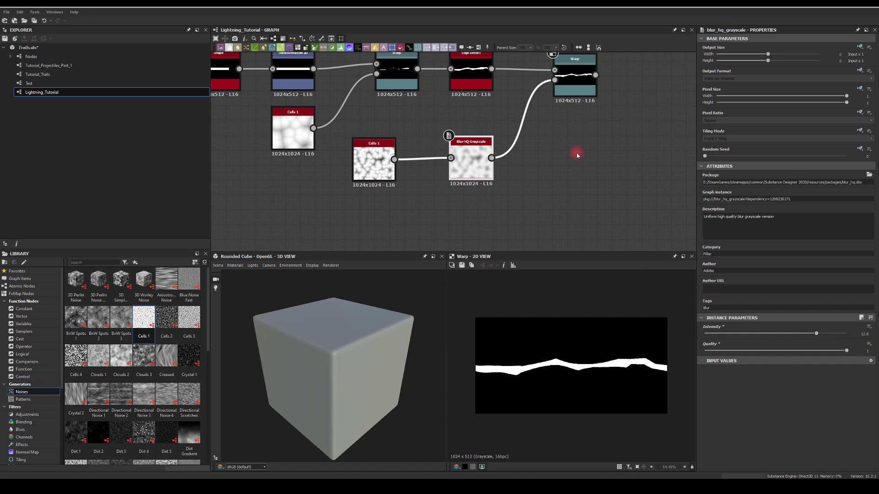
{"action": "middle_click_drag", "start_coordinate": [401, 113], "coordinate": [444, 133]}
{"action": "left_click", "coordinate": [439, 97]}
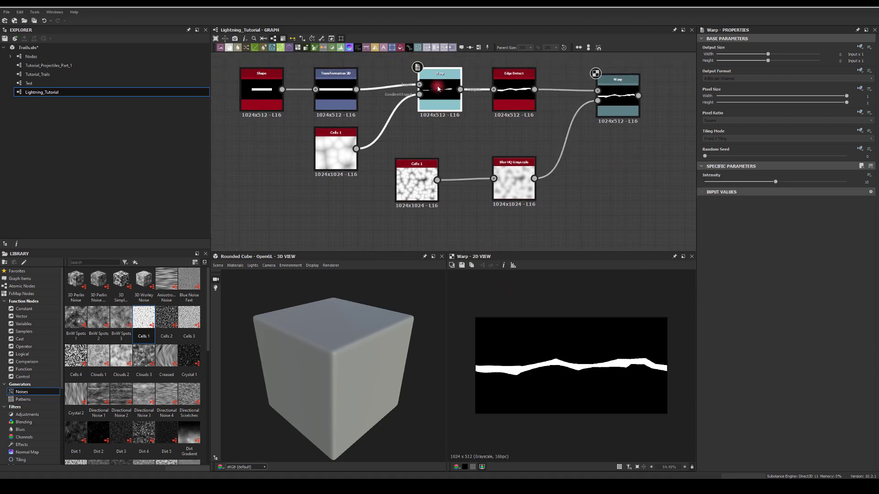
{"action": "left_click_drag", "start_coordinate": [776, 184], "coordinate": [757, 181]}
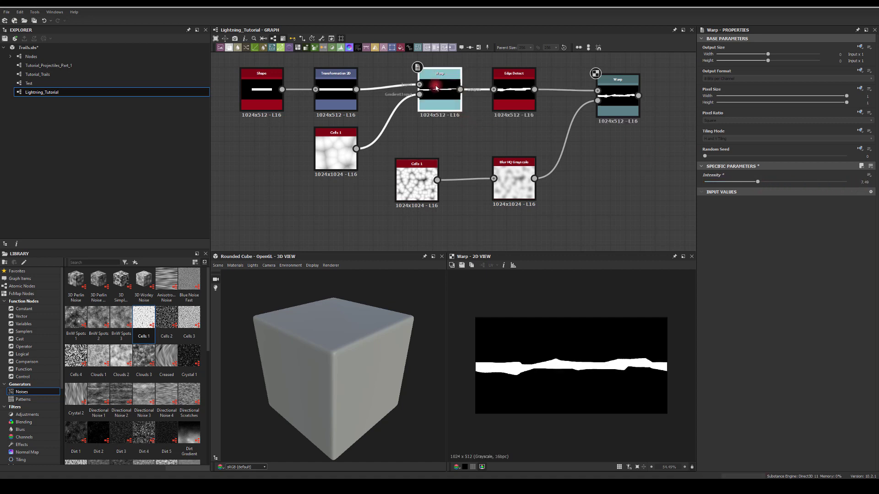
{"action": "left_click_drag", "start_coordinate": [757, 182], "coordinate": [809, 183]}
Step: Set the final Warp's intensity to about 2.44
{"action": "double_click", "coordinate": [498, 100]}
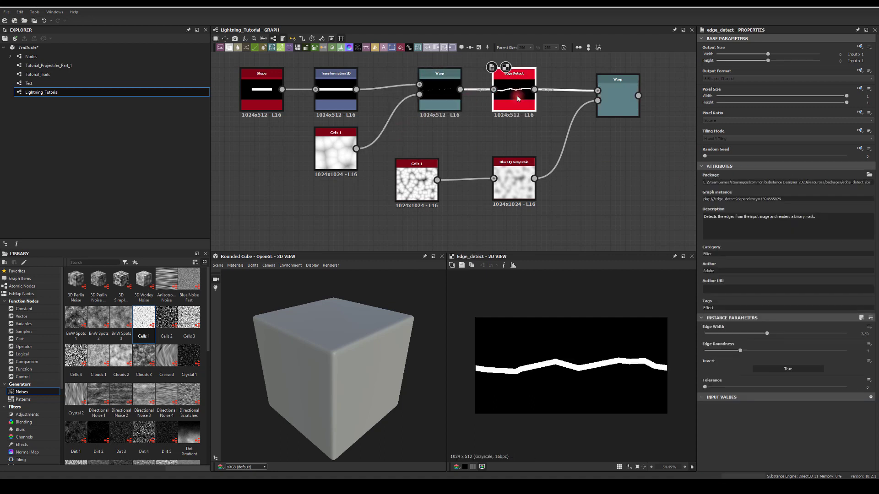
{"action": "double_click", "coordinate": [618, 104]}
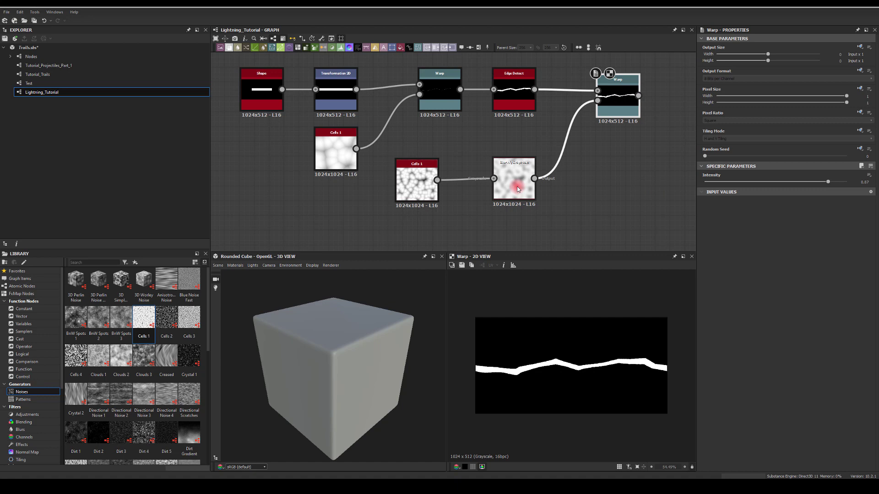
{"action": "left_click_drag", "start_coordinate": [827, 182], "coordinate": [742, 184]}
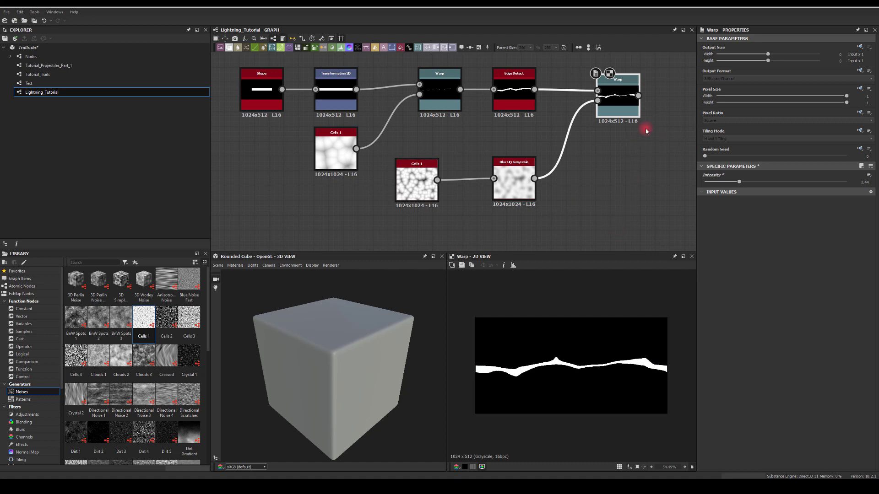
Step: Adjust the upper Cells 1 disorder and strengthen the final Warp's intensity
{"action": "left_click", "coordinate": [517, 89]}
{"action": "left_click_drag", "start_coordinate": [460, 89], "coordinate": [432, 145]}
{"action": "left_click", "coordinate": [347, 154]}
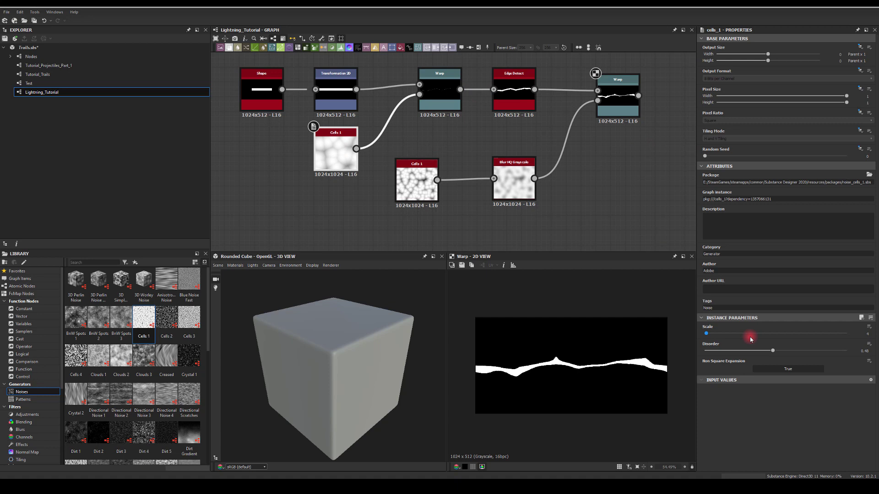
{"action": "mouse_move", "coordinate": [767, 351]}
{"action": "left_mouse_down"}
{"action": "mouse_move", "coordinate": [715, 349]}
{"action": "mouse_move", "coordinate": [783, 349]}
{"action": "mouse_move", "coordinate": [769, 343]}
{"action": "left_mouse_up"}
{"action": "left_click", "coordinate": [604, 88]}
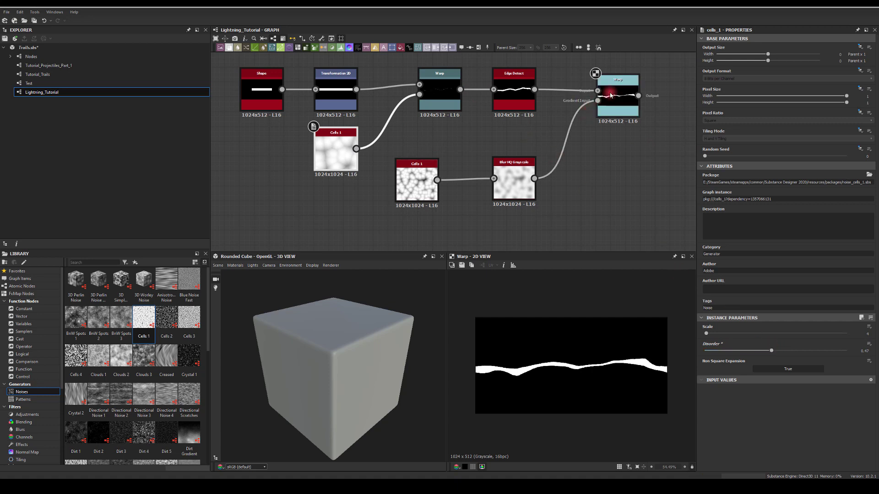
{"action": "mouse_move", "coordinate": [775, 182]}
{"action": "left_mouse_down"}
{"action": "mouse_move", "coordinate": [832, 188]}
{"action": "mouse_move", "coordinate": [687, 186]}
{"action": "mouse_move", "coordinate": [784, 192]}
{"action": "mouse_move", "coordinate": [762, 188]}
{"action": "left_mouse_up"}
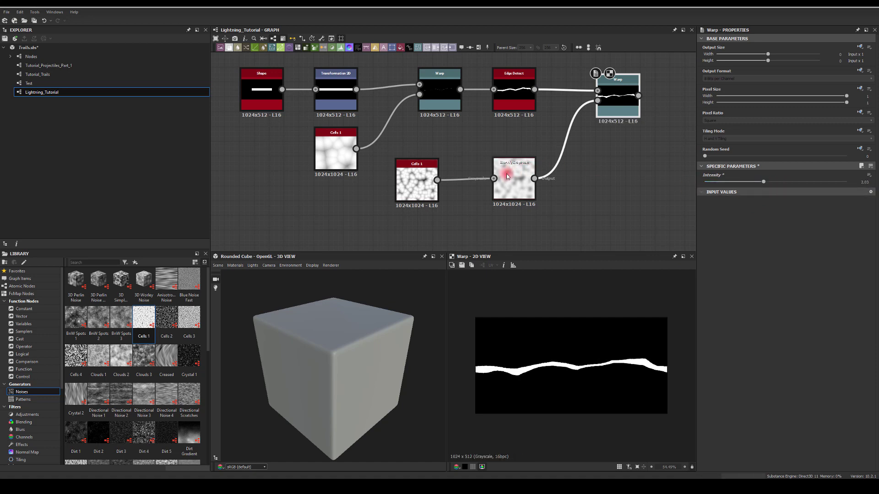
Step: Raise the lower Cells 1 disorder to about 0.7
{"action": "left_click_drag", "start_coordinate": [520, 229], "coordinate": [520, 229]}
{"action": "left_click_drag", "start_coordinate": [733, 351], "coordinate": [809, 354]}
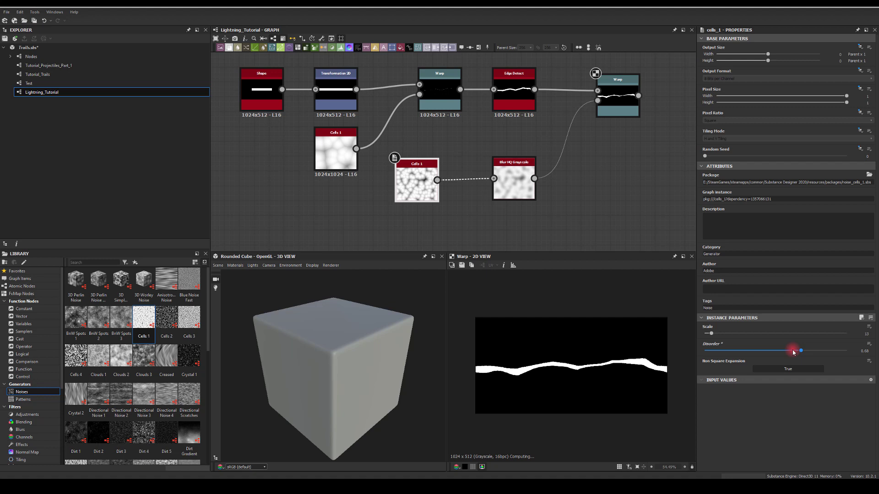
{"action": "mouse_move", "coordinate": [793, 352]}
{"action": "left_mouse_down"}
{"action": "mouse_move", "coordinate": [728, 356]}
{"action": "mouse_move", "coordinate": [825, 356]}
{"action": "mouse_move", "coordinate": [805, 357]}
{"action": "left_mouse_up"}
{"action": "middle_click_drag", "start_coordinate": [594, 160], "coordinate": [479, 149]}
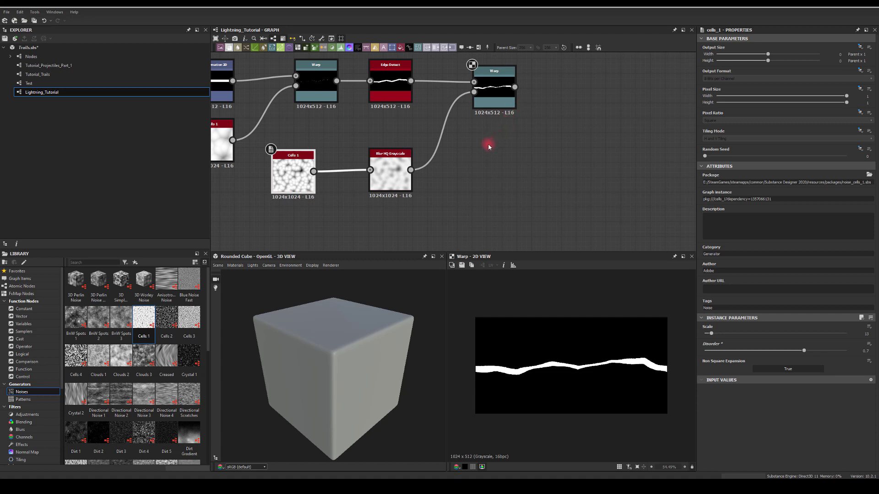
{"action": "middle_click_drag", "start_coordinate": [488, 146], "coordinate": [476, 162]}
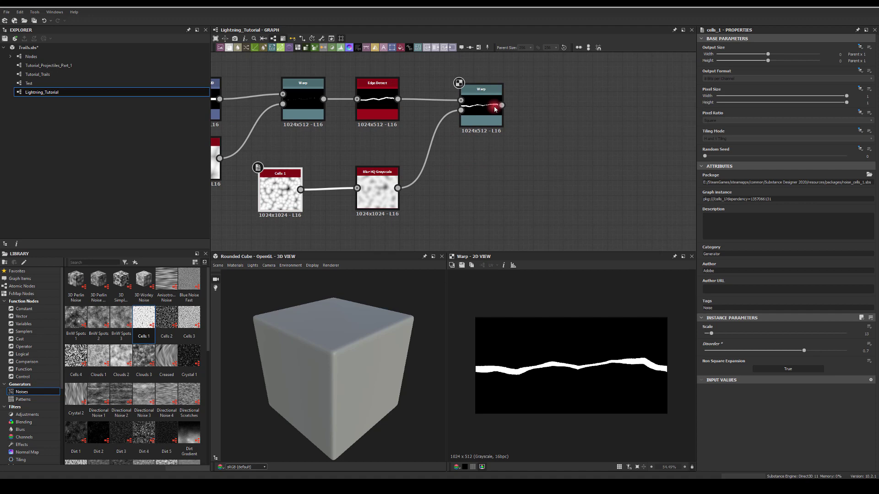
Step: Add a third Warp driven by a Perlin Noise set to scale 3
{"action": "left_click_drag", "start_coordinate": [578, 112], "coordinate": [577, 109]}
{"action": "type", "text": "war"}
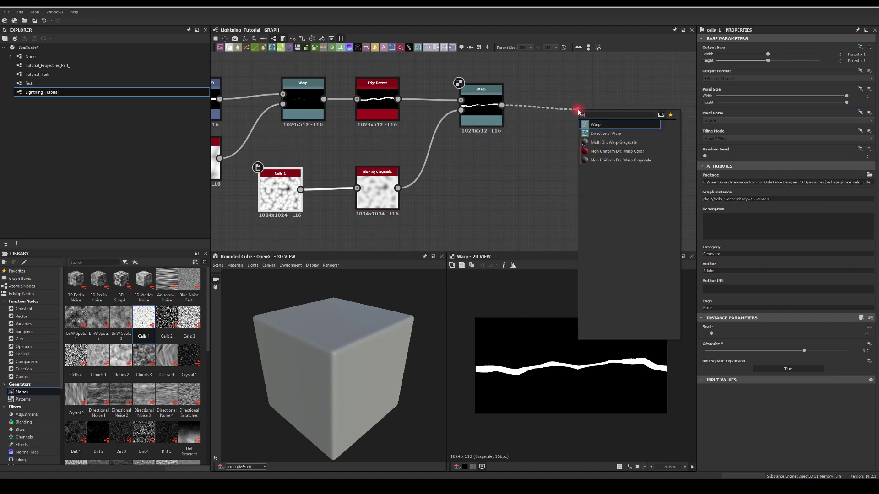
{"action": "key", "text": "Return"}
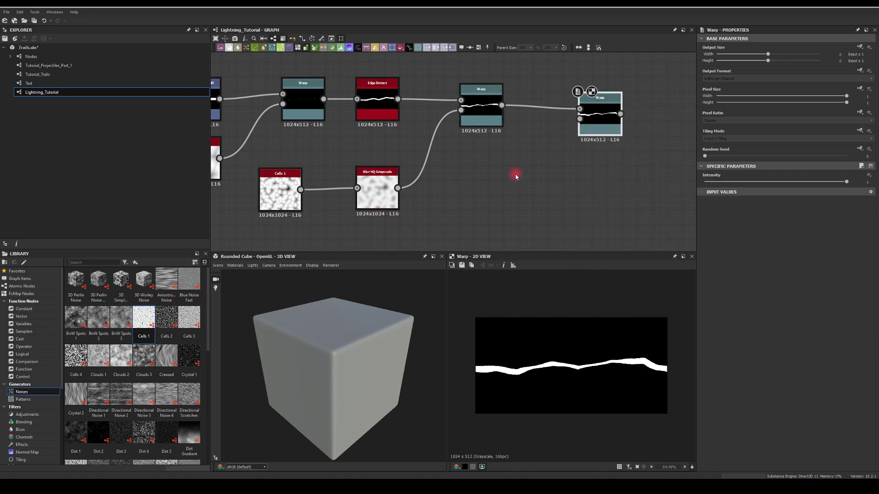
{"action": "key", "text": "space"}
{"action": "type", "text": "perl"}
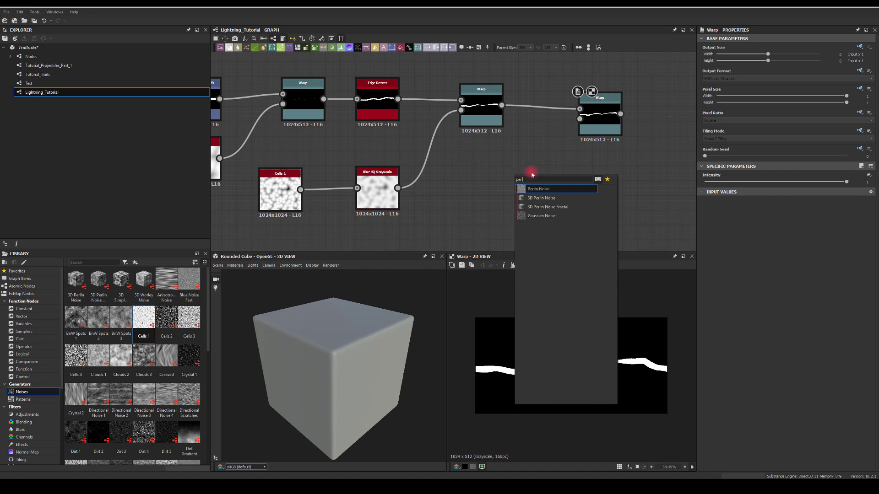
{"action": "left_click", "coordinate": [541, 193]}
{"action": "left_click_drag", "start_coordinate": [532, 173], "coordinate": [595, 115]}
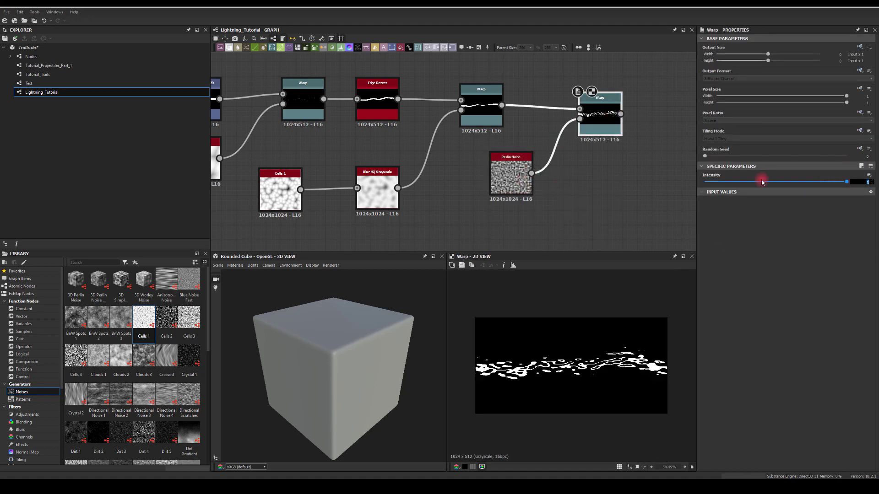
{"action": "left_click", "coordinate": [507, 175]}
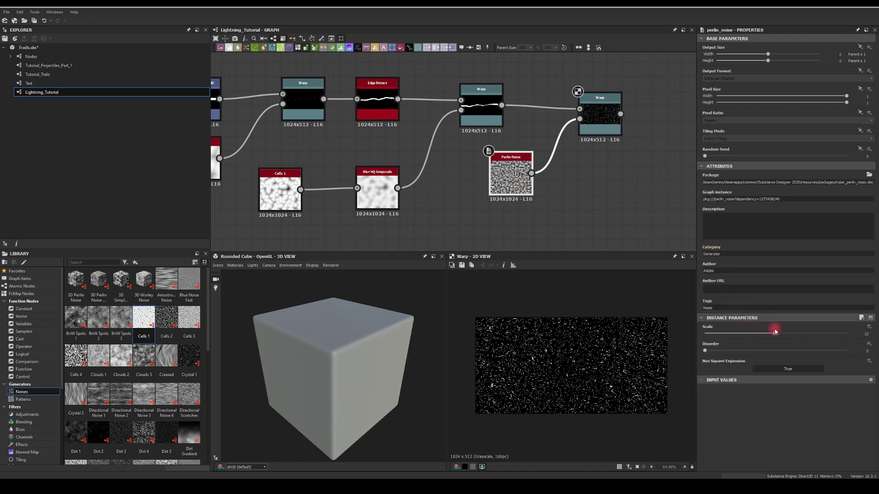
{"action": "left_click_drag", "start_coordinate": [775, 331], "coordinate": [711, 338]}
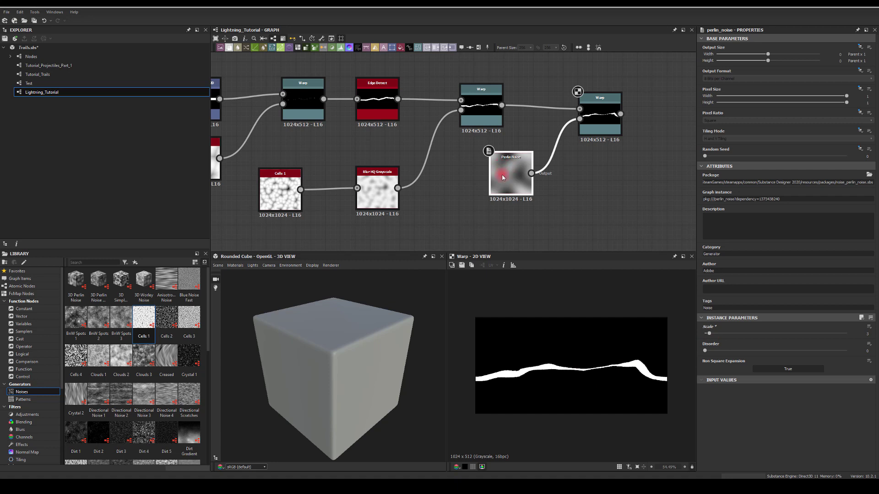
{"action": "left_click_drag", "start_coordinate": [502, 177], "coordinate": [551, 201]}
Step: Put a maximum-intensity Blur HQ Grayscale between the Perlin Noise and the third Warp
{"action": "type", "text": "blu"}
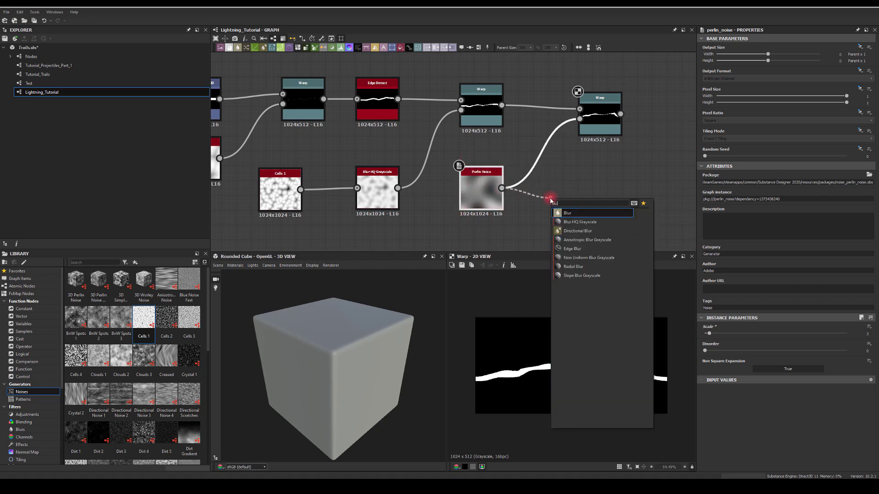
{"action": "left_click", "coordinate": [580, 222]}
{"action": "left_click_drag", "start_coordinate": [590, 203], "coordinate": [657, 115]}
{"action": "double_click", "coordinate": [657, 115]}
{"action": "left_click", "coordinate": [569, 200]}
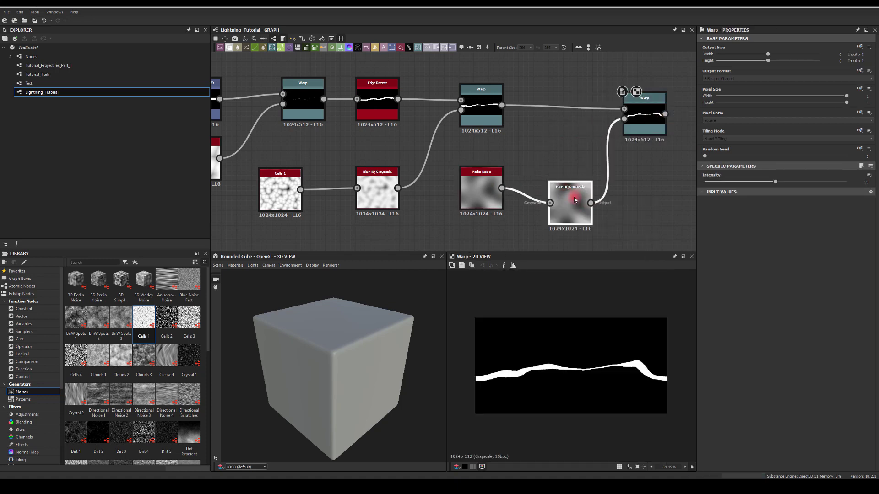
{"action": "left_click", "coordinate": [765, 229]}
{"action": "left_click_drag", "start_coordinate": [786, 334], "coordinate": [847, 334]}
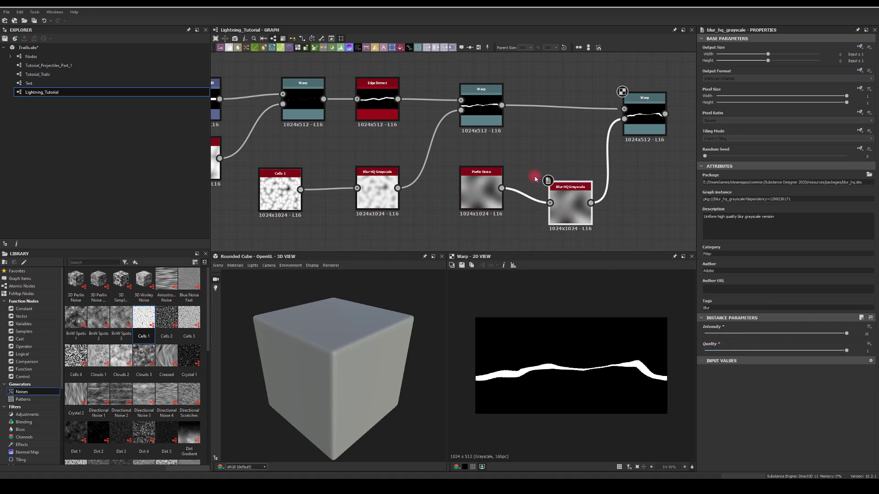
Step: Readjust the Perlin Noise scale, set the third Warp's intensity, and raise Perlin disorder to 0.35
{"action": "left_click", "coordinate": [475, 183]}
{"action": "scroll", "coordinate": [603, 159], "scroll_direction": "up", "scroll_amount": 2}
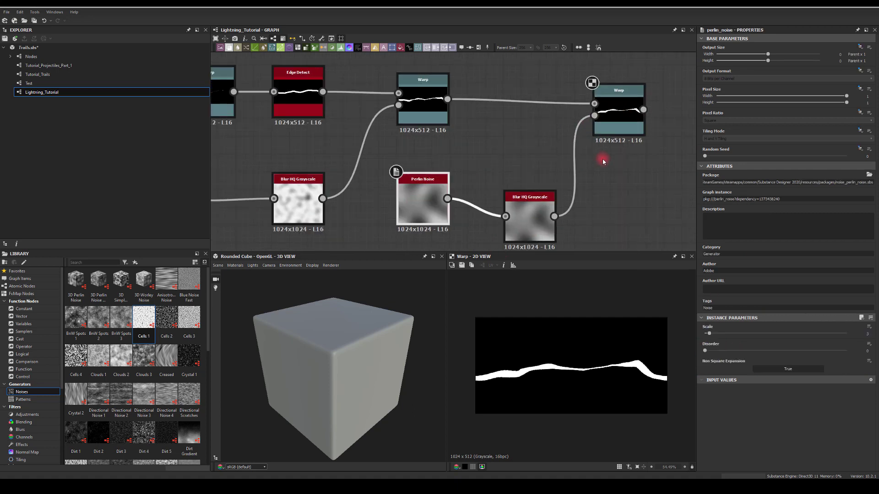
{"action": "scroll", "coordinate": [595, 157], "scroll_direction": "down", "scroll_amount": 4}
{"action": "scroll", "coordinate": [460, 165], "scroll_direction": "up", "scroll_amount": 1}
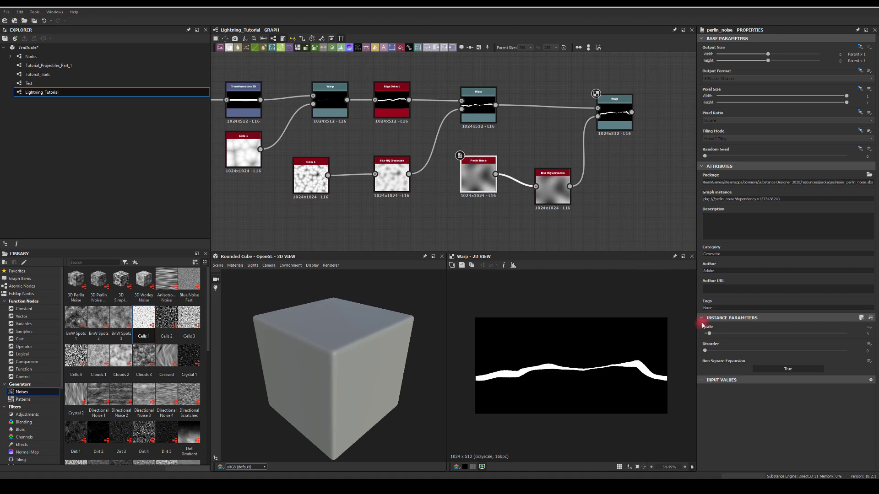
{"action": "left_click_drag", "start_coordinate": [710, 336], "coordinate": [709, 335]}
{"action": "left_click_drag", "start_coordinate": [599, 124], "coordinate": [742, 254]}
{"action": "left_click_drag", "start_coordinate": [625, 205], "coordinate": [672, 236]}
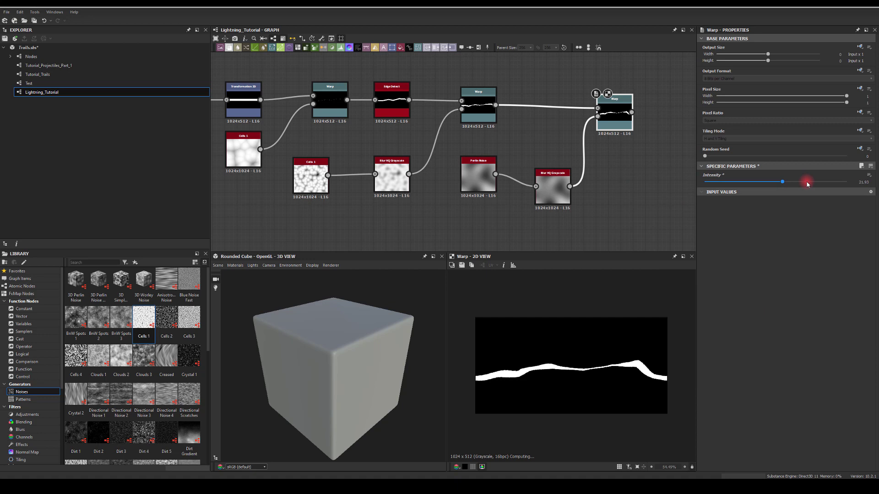
{"action": "left_click_drag", "start_coordinate": [807, 184], "coordinate": [772, 181]}
{"action": "left_click", "coordinate": [483, 173]}
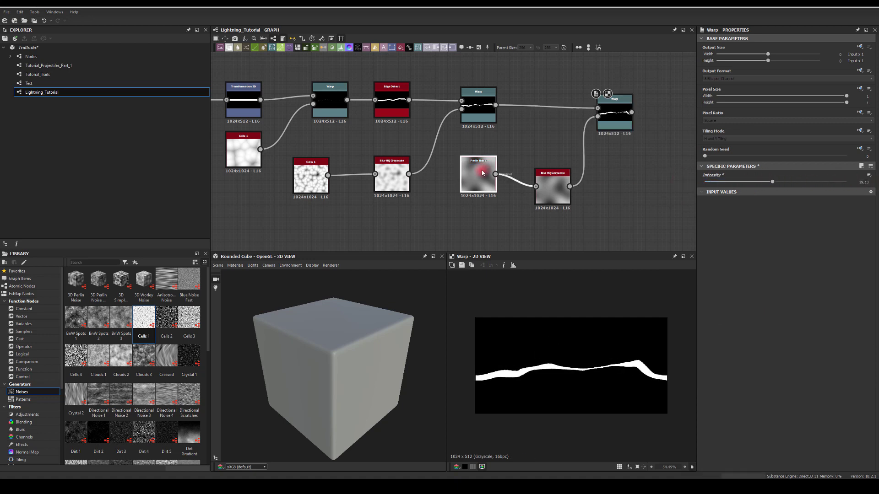
{"action": "left_click_drag", "start_coordinate": [708, 351], "coordinate": [754, 353]}
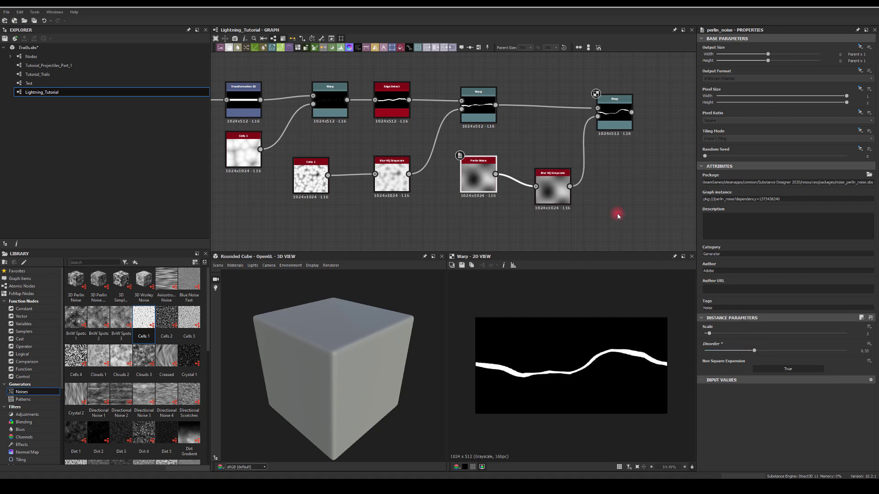
{"action": "middle_click_drag", "start_coordinate": [618, 171], "coordinate": [552, 168]}
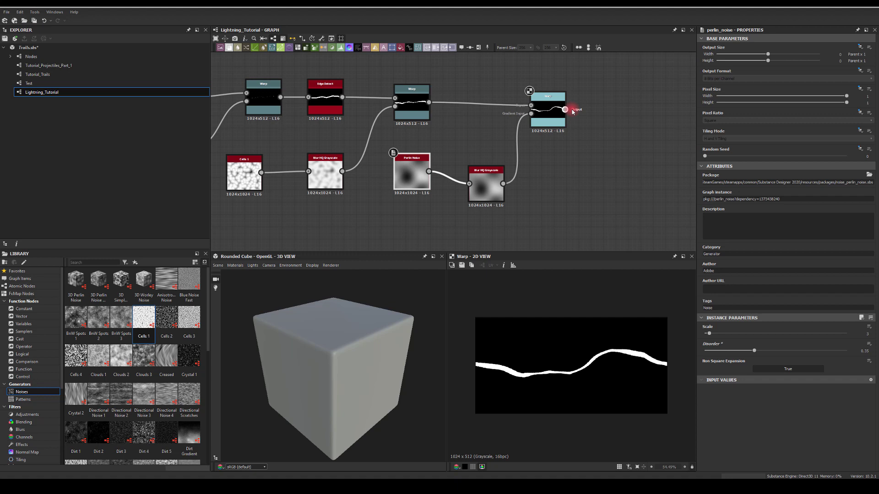
{"action": "left_click_drag", "start_coordinate": [573, 112], "coordinate": [622, 114]}
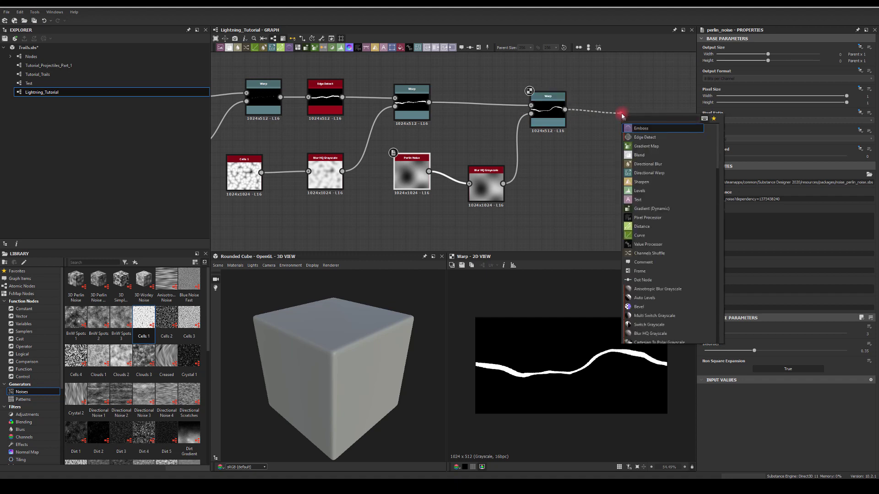
{"action": "type", "text": "edge"}
{"action": "key", "text": "Return"}
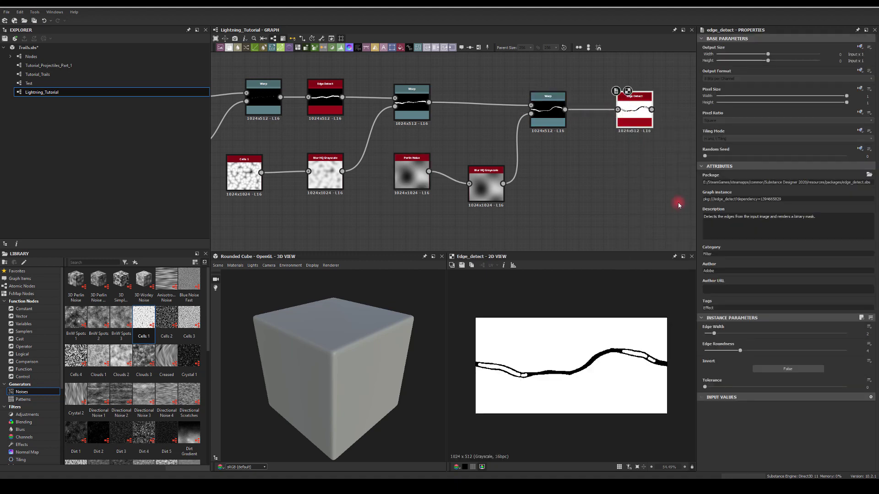
{"action": "left_click_drag", "start_coordinate": [715, 336], "coordinate": [829, 351]}
{"action": "left_click", "coordinate": [768, 368]}
{"action": "mouse_move", "coordinate": [705, 387]}
{"action": "left_mouse_down"}
{"action": "mouse_move", "coordinate": [804, 387]}
{"action": "mouse_move", "coordinate": [705, 387]}
{"action": "left_mouse_up"}
{"action": "key", "text": "Delete"}
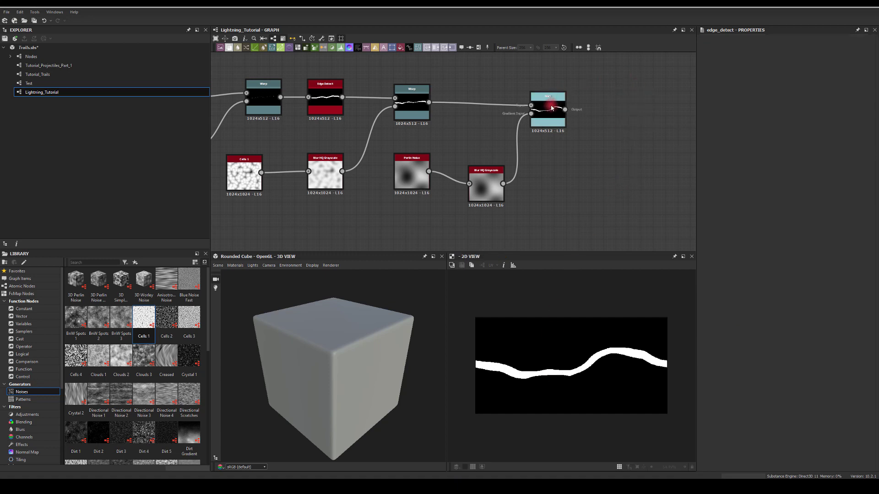
{"action": "left_click", "coordinate": [551, 108]}
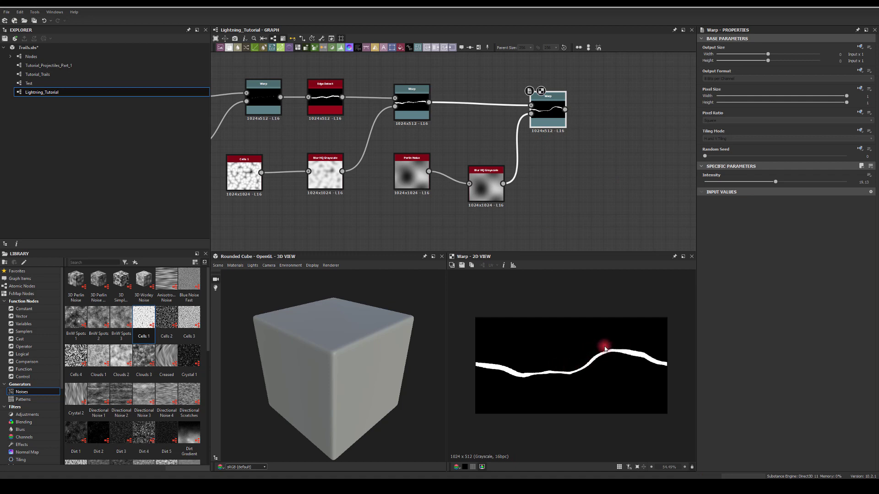
Step: Add a second Warp after the first, fed by a pasted copy of the Cells 1 and Blur HQ chain
{"action": "left_click_drag", "start_coordinate": [564, 110], "coordinate": [611, 113]}
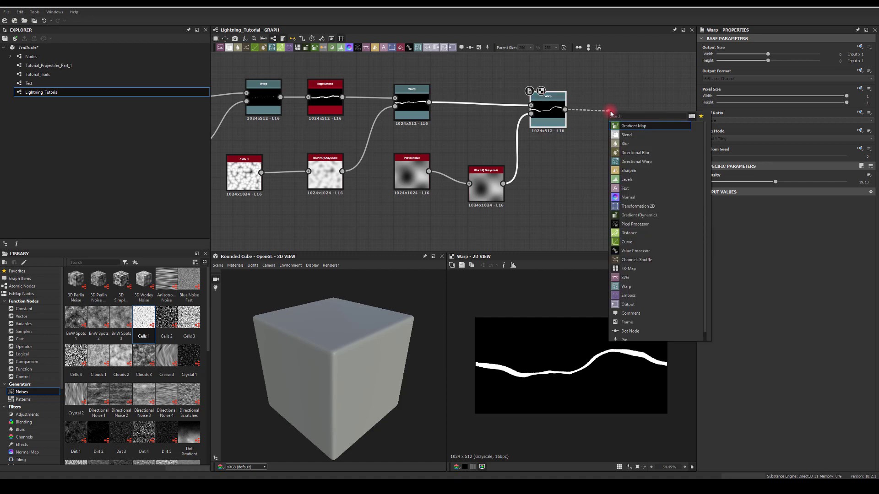
{"action": "type", "text": "war"}
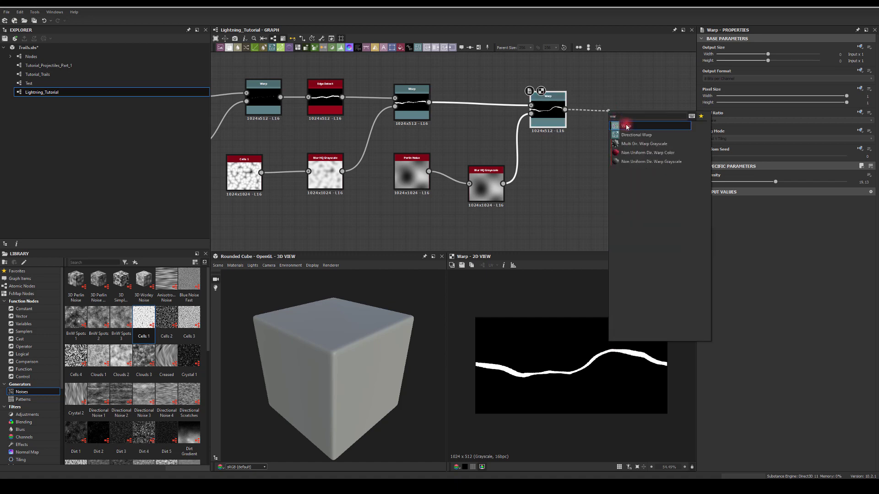
{"action": "left_click", "coordinate": [627, 126]}
{"action": "left_click_drag", "start_coordinate": [242, 207], "coordinate": [337, 165]}
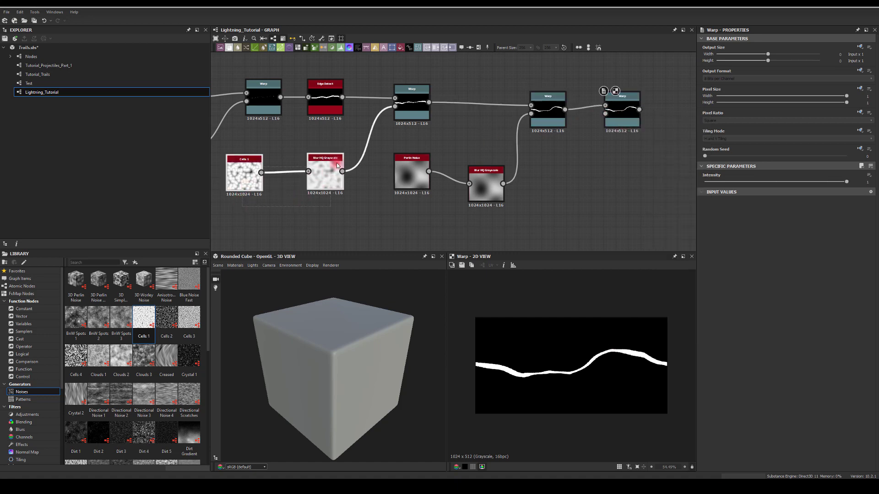
{"action": "key", "text": "ctrl+v"}
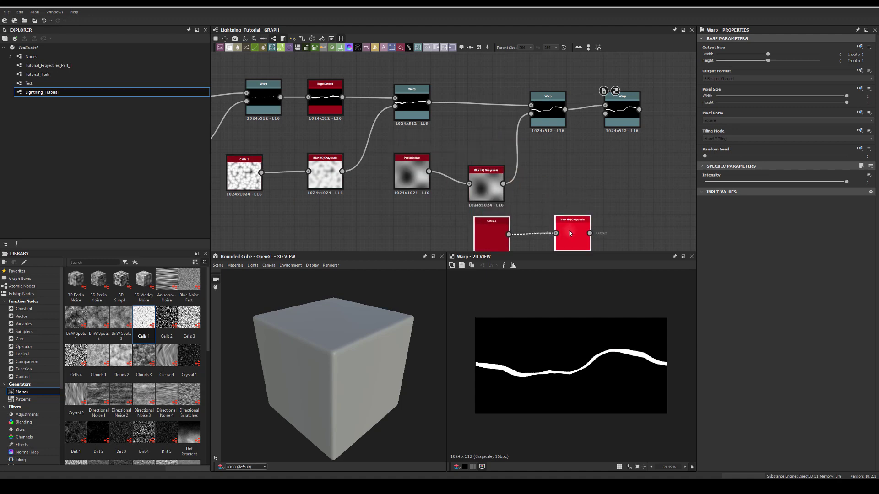
{"action": "left_click_drag", "start_coordinate": [589, 233], "coordinate": [605, 113]}
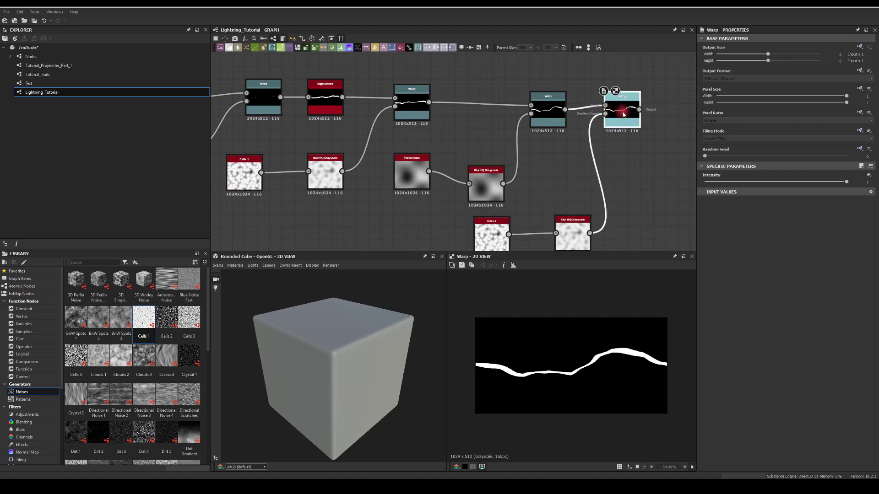
Step: Change the new Warp's Intensity and lower the copied blur's intensity for a more jagged bolt
{"action": "left_click", "coordinate": [867, 182]}
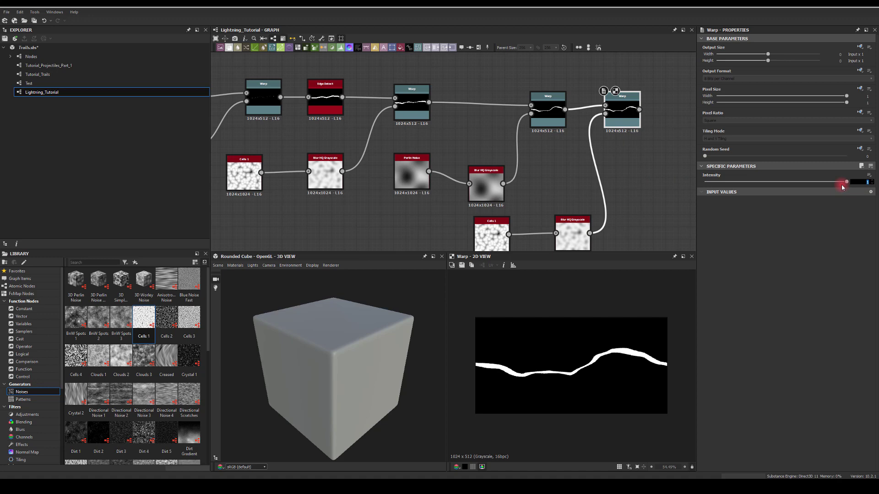
{"action": "left_click_drag", "start_coordinate": [856, 182], "coordinate": [710, 190]}
{"action": "middle_click_drag", "start_coordinate": [526, 213], "coordinate": [526, 170]}
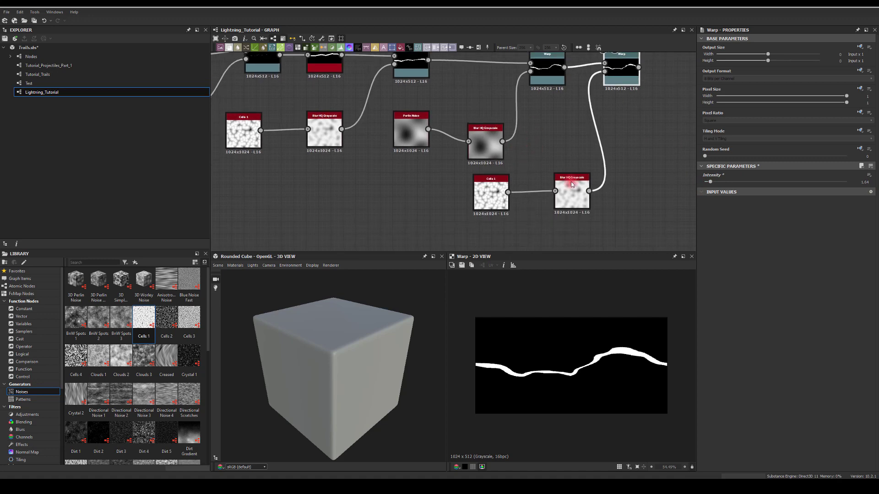
{"action": "left_click", "coordinate": [572, 193]}
{"action": "left_click_drag", "start_coordinate": [814, 337], "coordinate": [752, 334]}
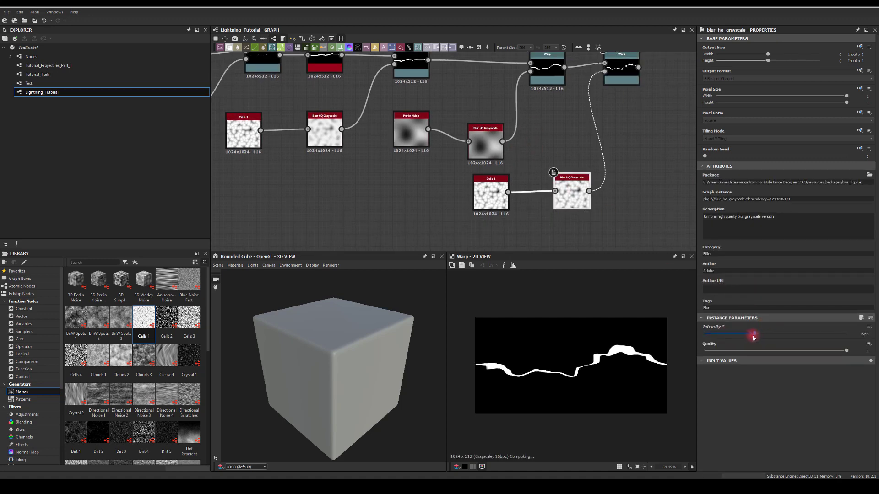
Step: Set the copied Cells 1 Scale to 7 and Disorder to 0.47
{"action": "left_click", "coordinate": [488, 188]}
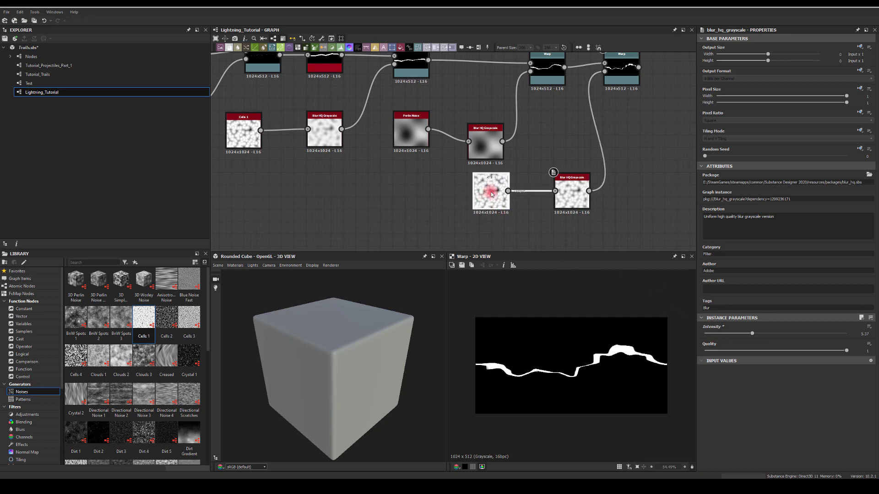
{"action": "left_click_drag", "start_coordinate": [714, 336], "coordinate": [708, 337]}
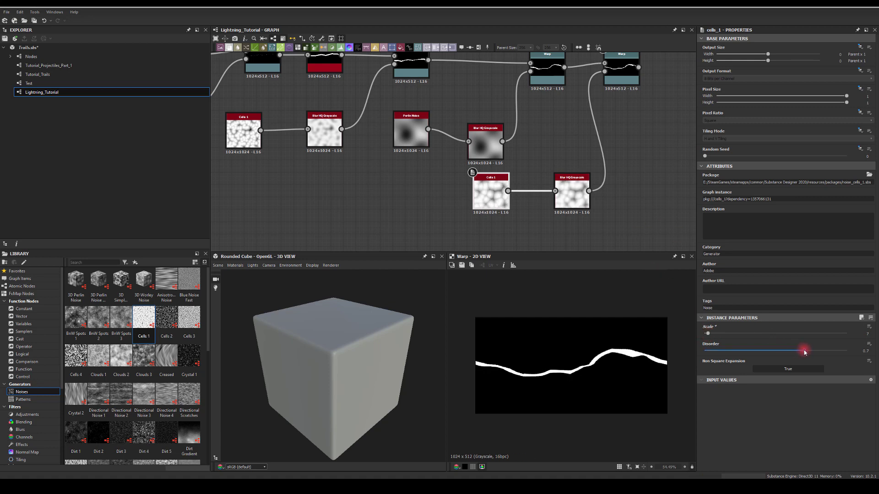
{"action": "left_click_drag", "start_coordinate": [805, 351], "coordinate": [773, 351]}
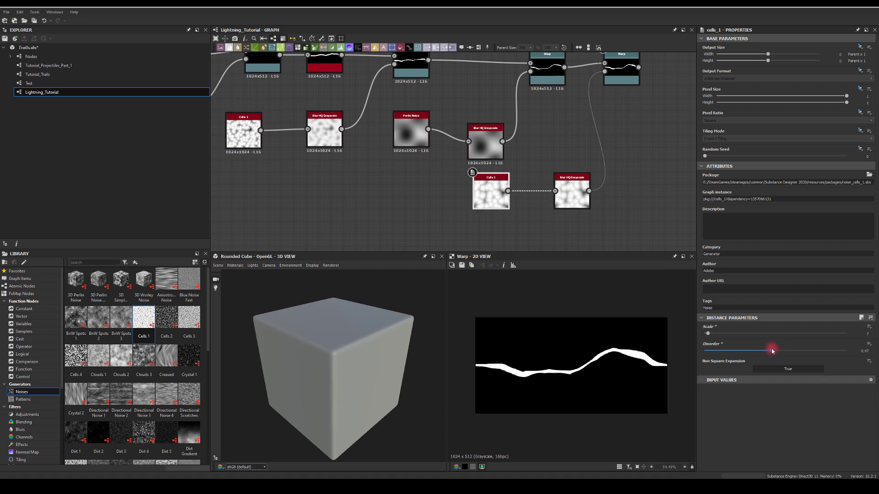
Step: Raise the second Warp Intensity to 3.28 and reset the copied Cells Disorder to about 0.72
{"action": "left_click", "coordinate": [621, 73]}
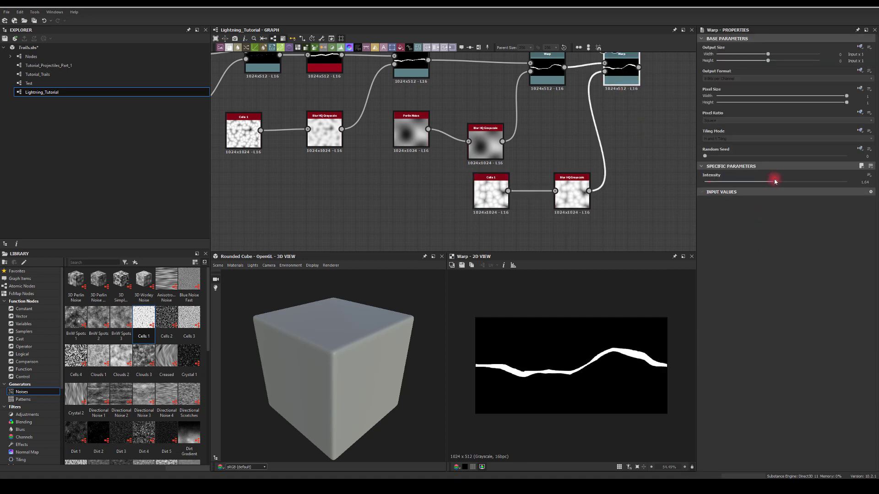
{"action": "left_click_drag", "start_coordinate": [774, 182], "coordinate": [858, 193]}
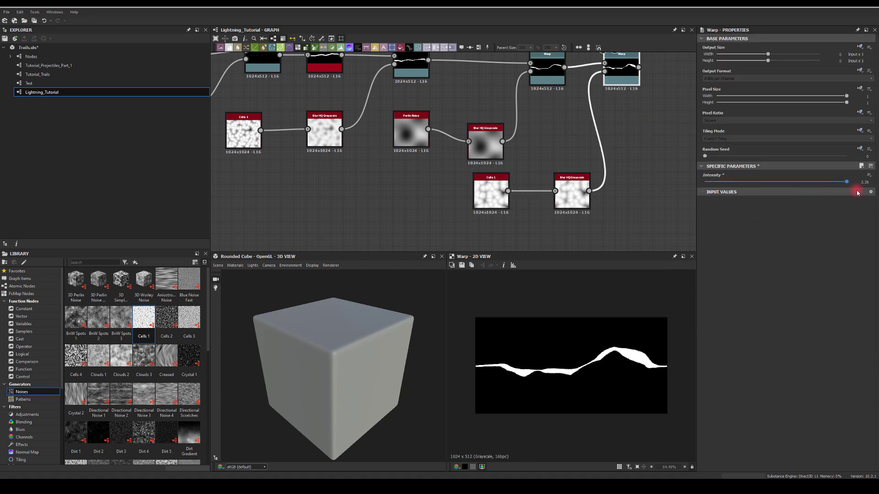
{"action": "left_click", "coordinate": [572, 190]}
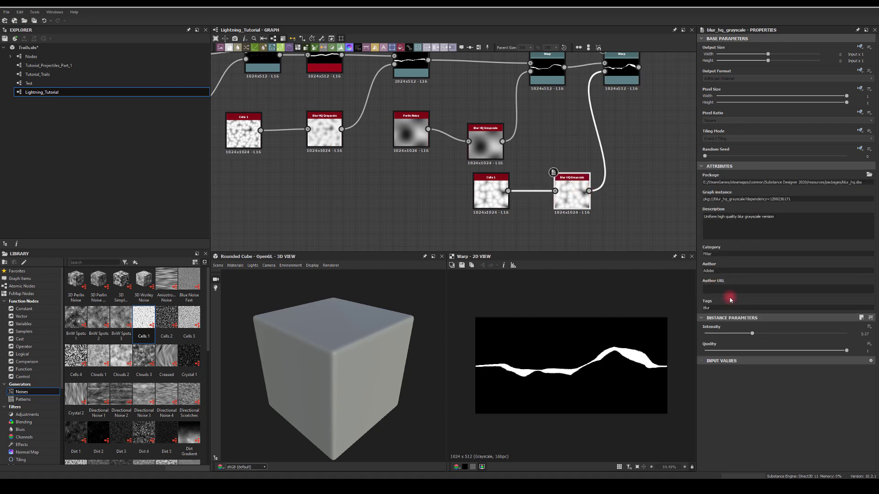
{"action": "left_click", "coordinate": [487, 192]}
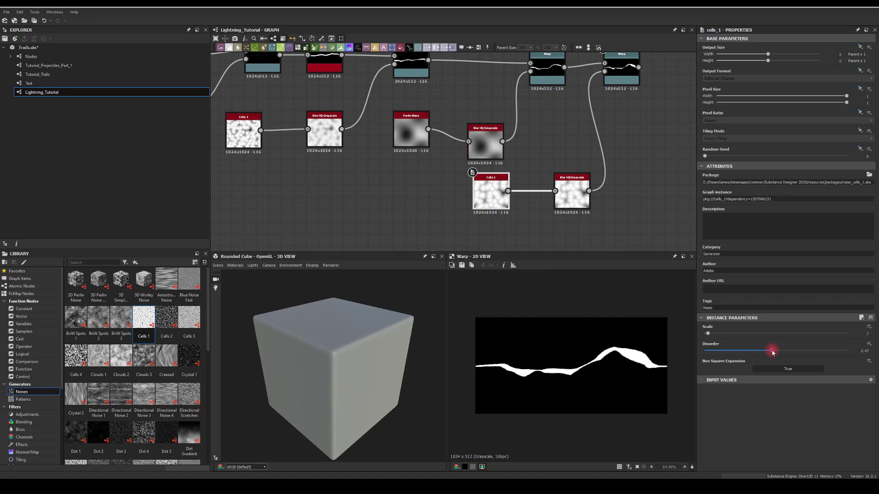
{"action": "left_click_drag", "start_coordinate": [772, 353], "coordinate": [809, 338]}
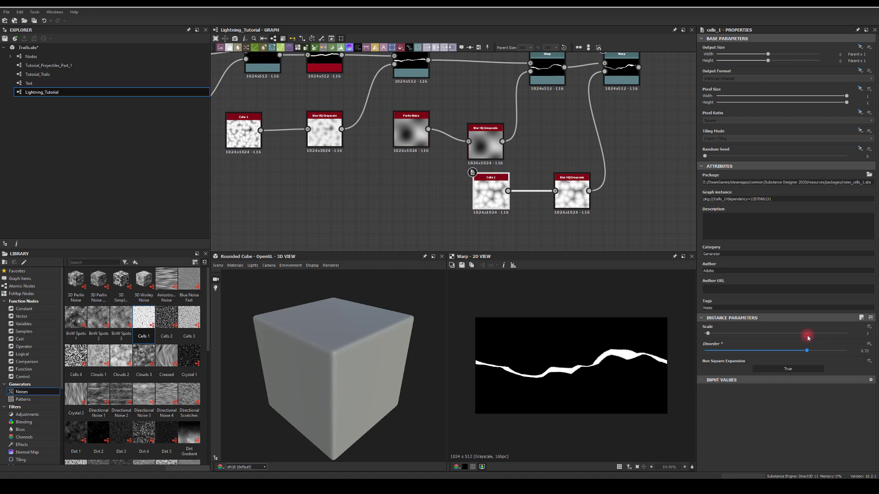
Step: Adjust the first Cells 1 node's Disorder
{"action": "middle_click_drag", "start_coordinate": [525, 120], "coordinate": [510, 118]}
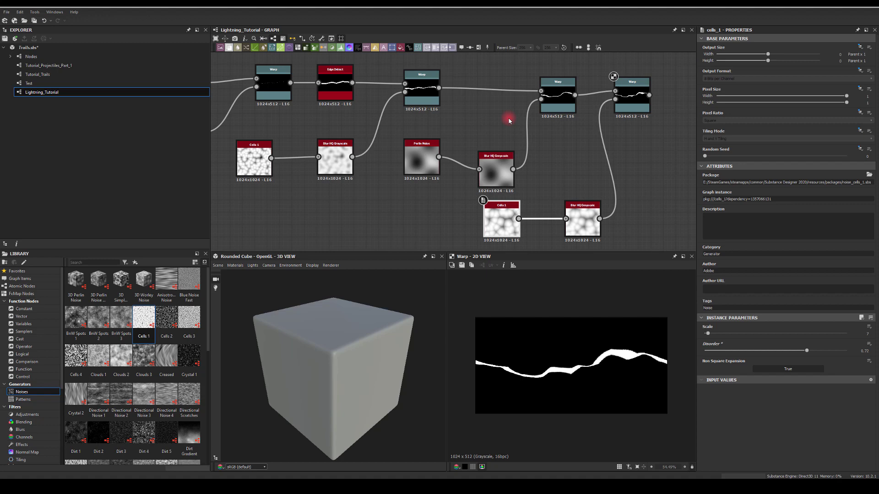
{"action": "left_click", "coordinate": [335, 78]}
{"action": "left_click", "coordinate": [272, 87]}
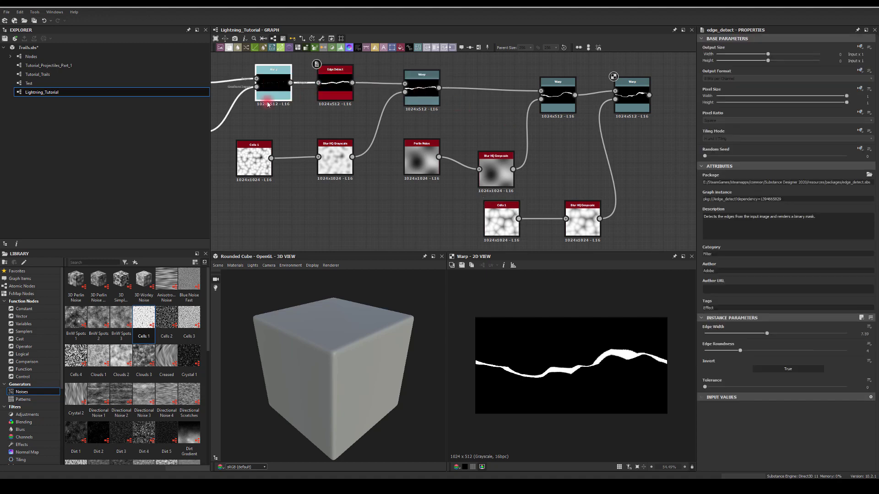
{"action": "middle_click_drag", "start_coordinate": [282, 114], "coordinate": [348, 105]}
{"action": "left_click", "coordinate": [253, 124]}
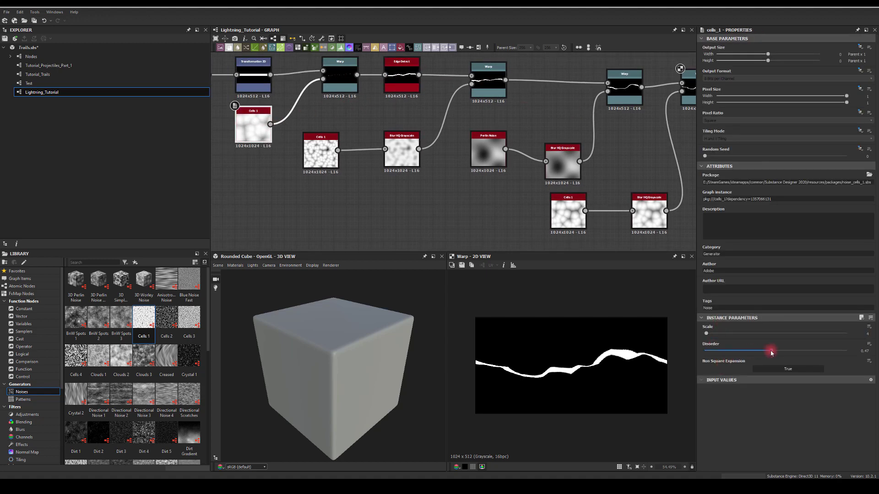
{"action": "left_click_drag", "start_coordinate": [770, 352], "coordinate": [815, 350]}
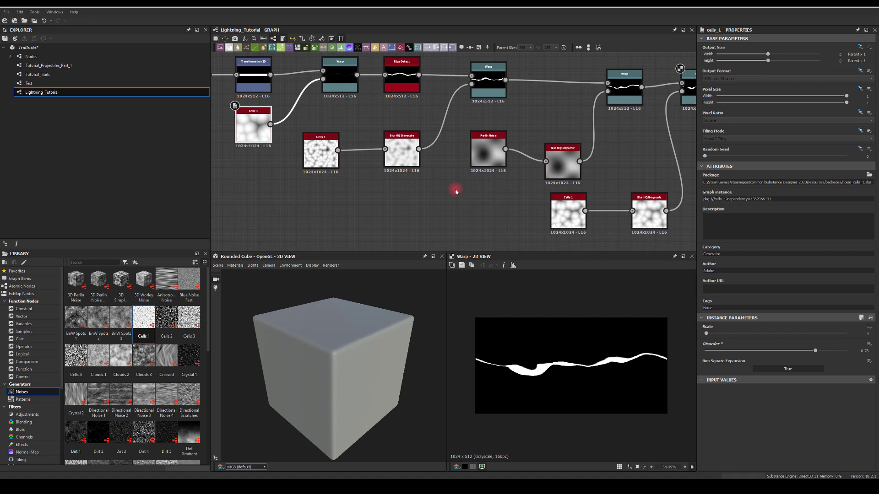
Step: Adjust the Disorder of the middle Cells 1 node in the blur chain
{"action": "middle_click_drag", "start_coordinate": [437, 194], "coordinate": [400, 183]}
{"action": "left_click", "coordinate": [360, 137]}
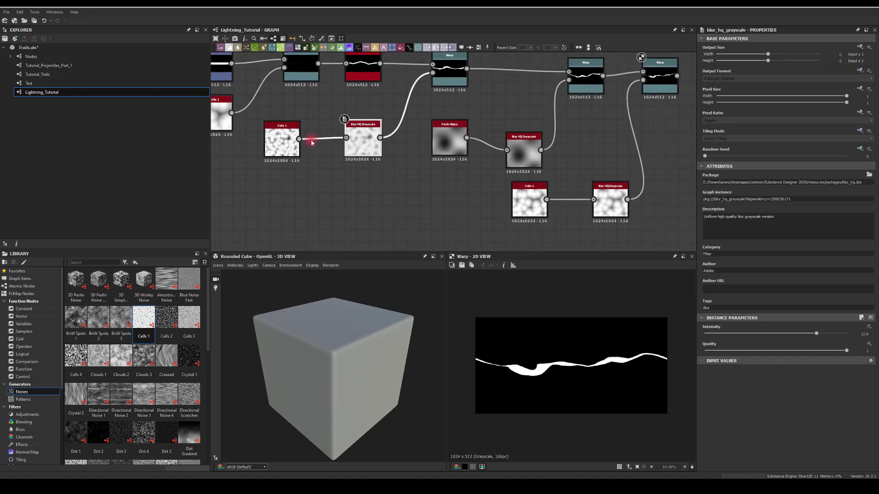
{"action": "left_click", "coordinate": [282, 139]}
{"action": "mouse_move", "coordinate": [805, 352]}
{"action": "left_mouse_down"}
{"action": "mouse_move", "coordinate": [712, 350]}
{"action": "mouse_move", "coordinate": [834, 349]}
{"action": "mouse_move", "coordinate": [817, 350]}
{"action": "left_mouse_up"}
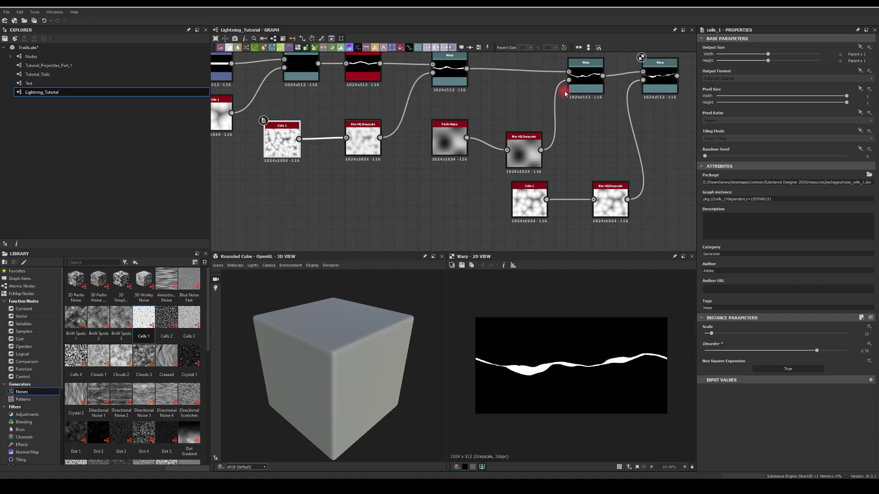
Step: Raise the Perlin Noise Disorder to 0.78 to reshape the bolt's sweep
{"action": "left_click", "coordinate": [458, 142]}
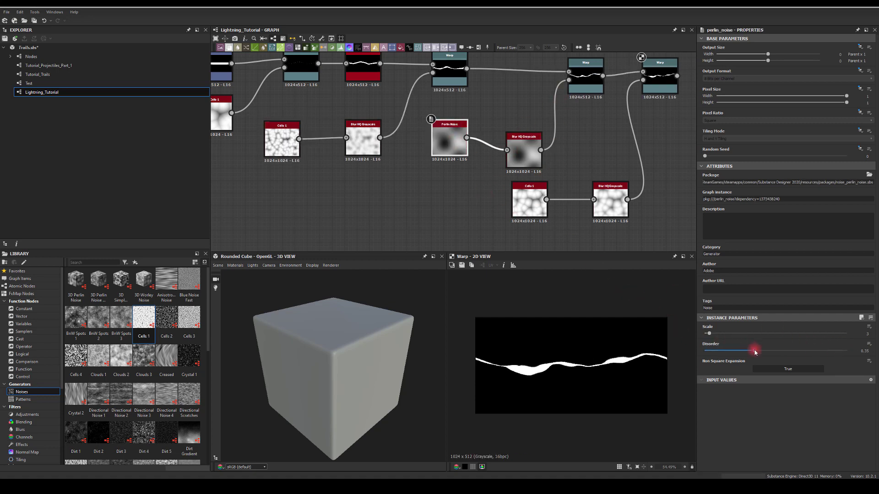
{"action": "left_click_drag", "start_coordinate": [755, 352], "coordinate": [817, 352]}
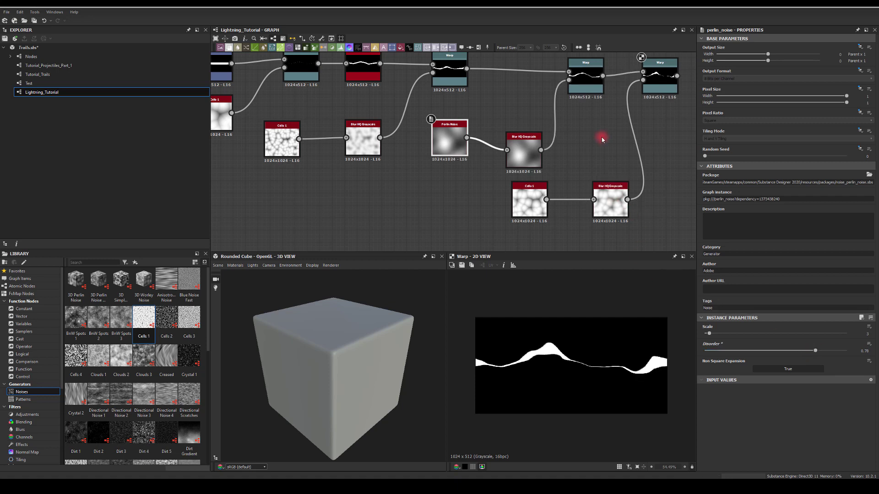
{"action": "middle_click_drag", "start_coordinate": [601, 137], "coordinate": [560, 110]}
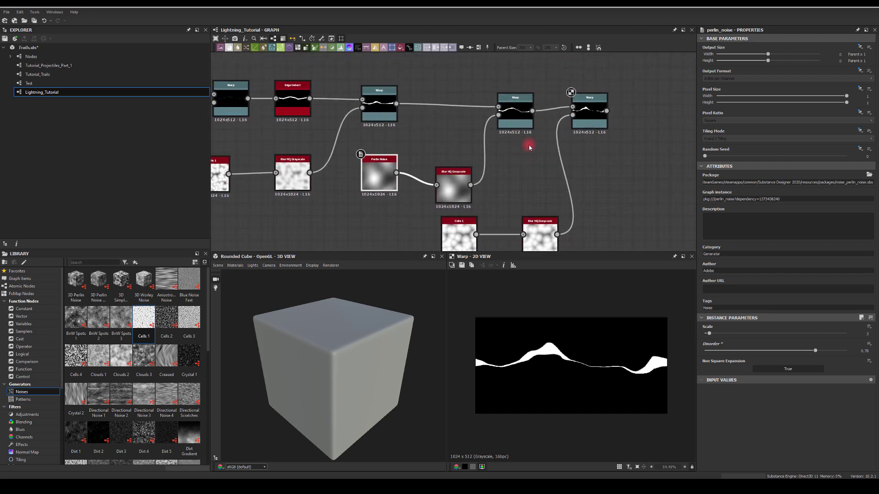
{"action": "middle_click_drag", "start_coordinate": [518, 142], "coordinate": [569, 115]}
Step: Lower the lower Cells 1 node's Disorder and set its Scale to 3
{"action": "left_click", "coordinate": [498, 220]}
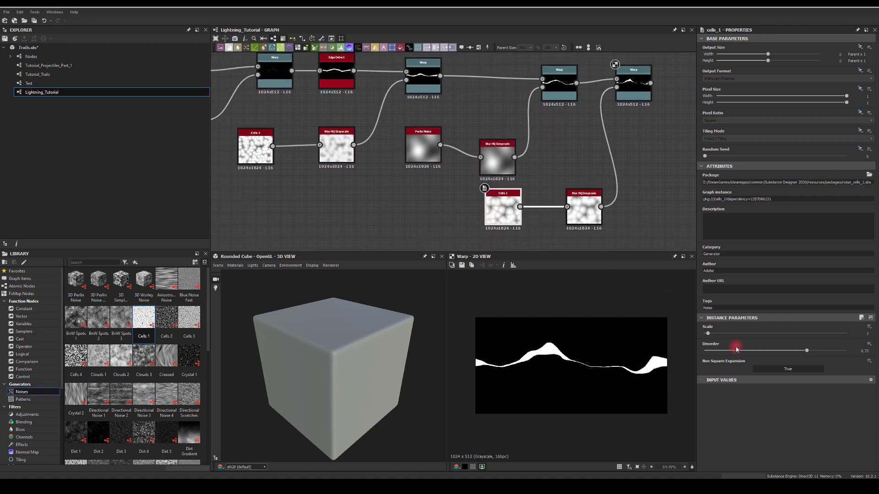
{"action": "mouse_move", "coordinate": [797, 361]}
{"action": "left_mouse_down"}
{"action": "mouse_move", "coordinate": [795, 351]}
{"action": "mouse_move", "coordinate": [767, 349]}
{"action": "mouse_move", "coordinate": [781, 355]}
{"action": "left_mouse_up"}
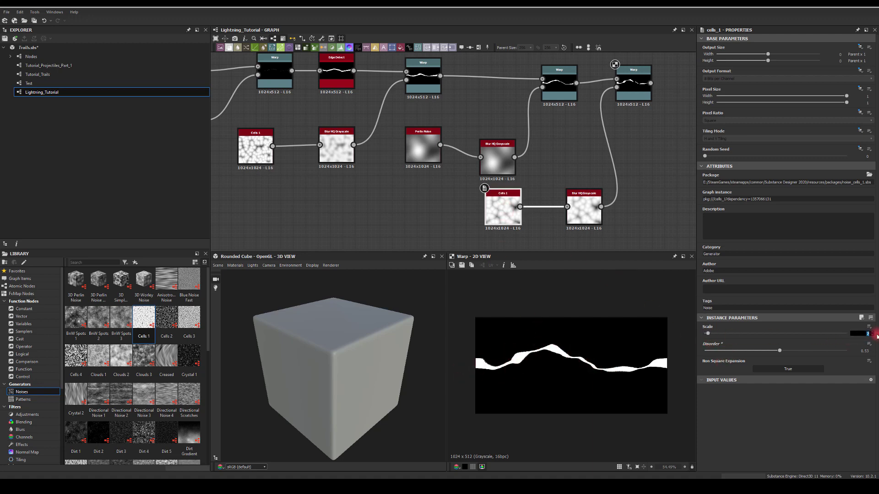
{"action": "type", "text": "3"}
{"action": "key", "text": "Return"}
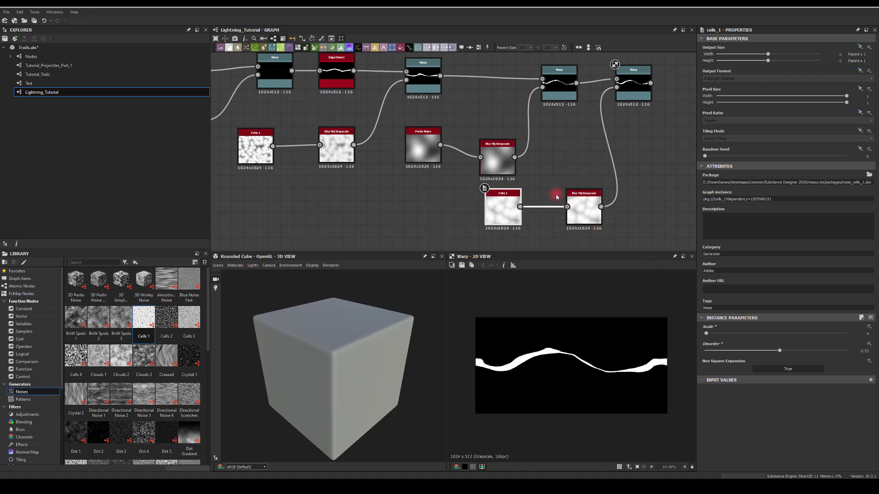
Step: Raise the final Warp Intensity to 6.56 and set the lower blur's intensity to 5.33
{"action": "left_click", "coordinate": [624, 84]}
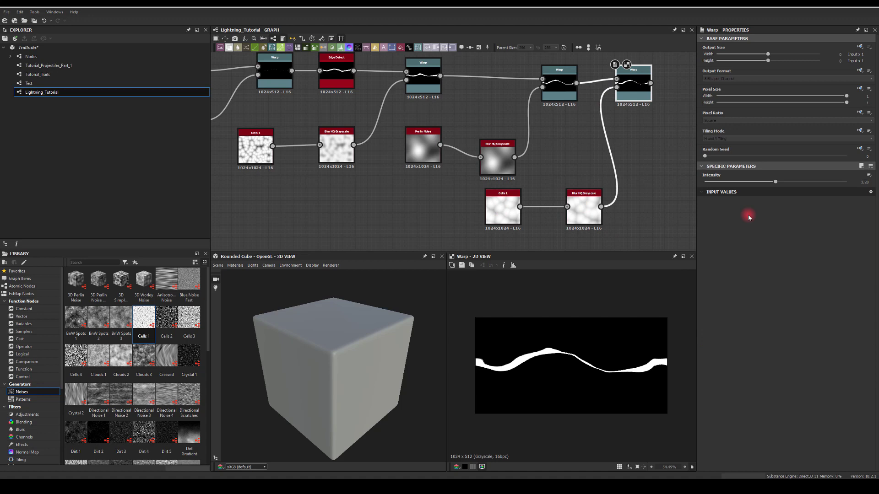
{"action": "left_click_drag", "start_coordinate": [776, 184], "coordinate": [857, 190]}
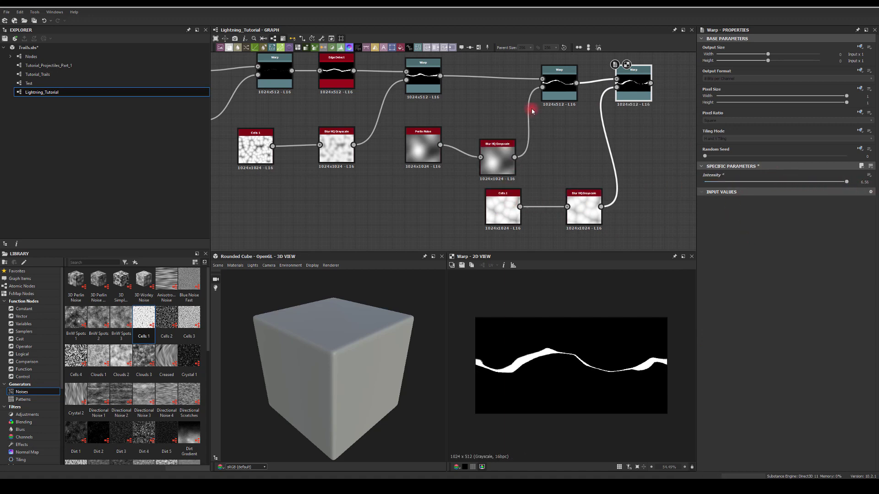
{"action": "left_click", "coordinate": [581, 210]}
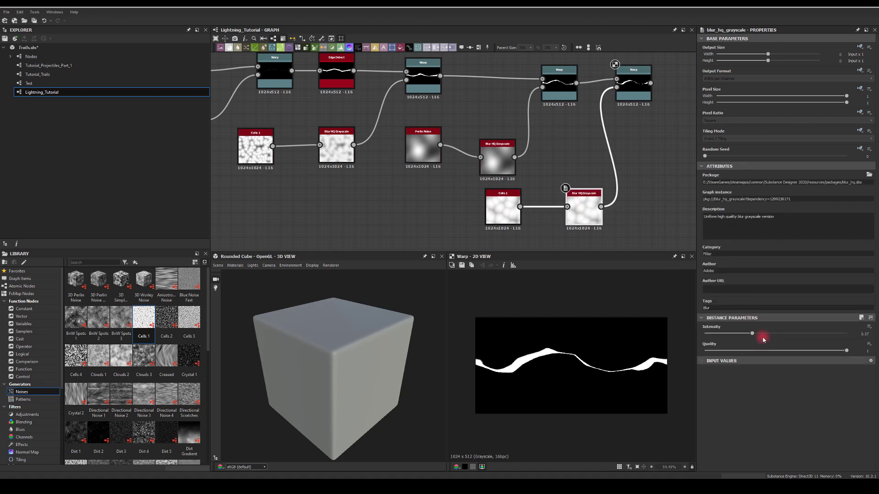
{"action": "mouse_move", "coordinate": [753, 336]}
{"action": "left_mouse_down"}
{"action": "mouse_move", "coordinate": [703, 335]}
{"action": "mouse_move", "coordinate": [757, 334]}
{"action": "left_mouse_up"}
Step: Adjust the Perlin Noise disorder and lower the Cells disorder feeding the lower blur
{"action": "middle_click_drag", "start_coordinate": [422, 185], "coordinate": [445, 198]}
{"action": "left_click", "coordinate": [435, 153]}
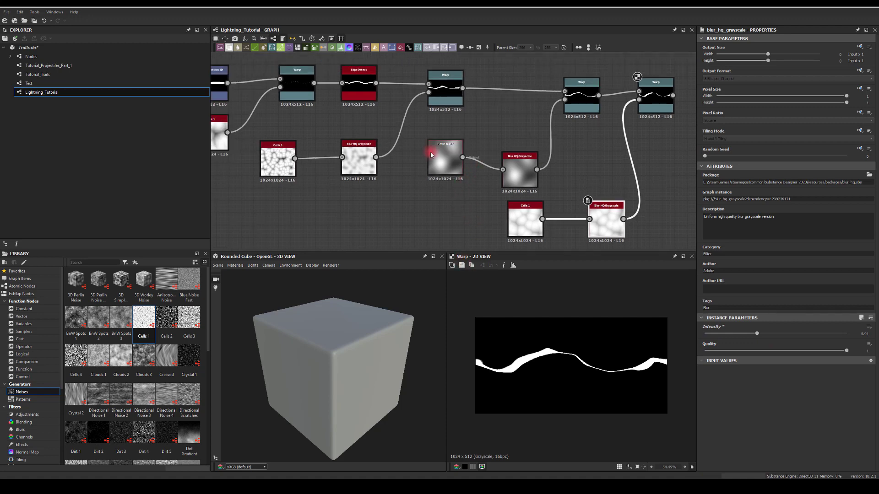
{"action": "left_click_drag", "start_coordinate": [750, 351], "coordinate": [773, 347]}
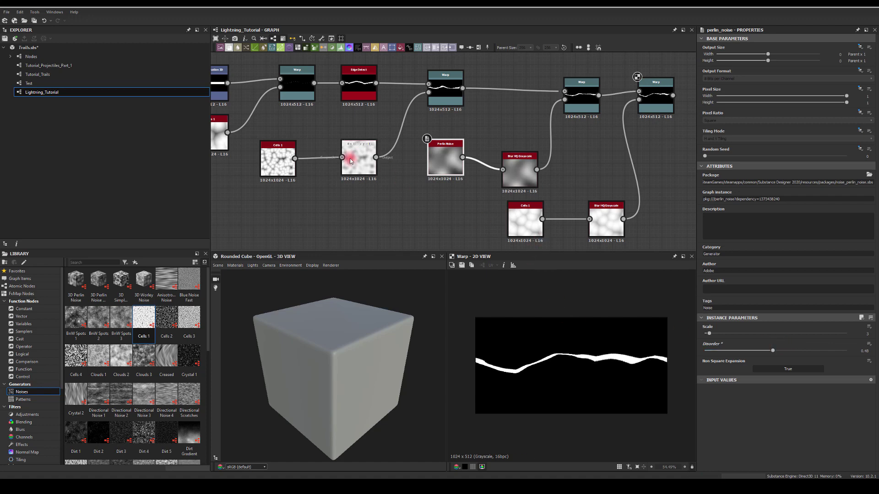
{"action": "scroll", "coordinate": [407, 181], "scroll_direction": "down", "scroll_amount": 3}
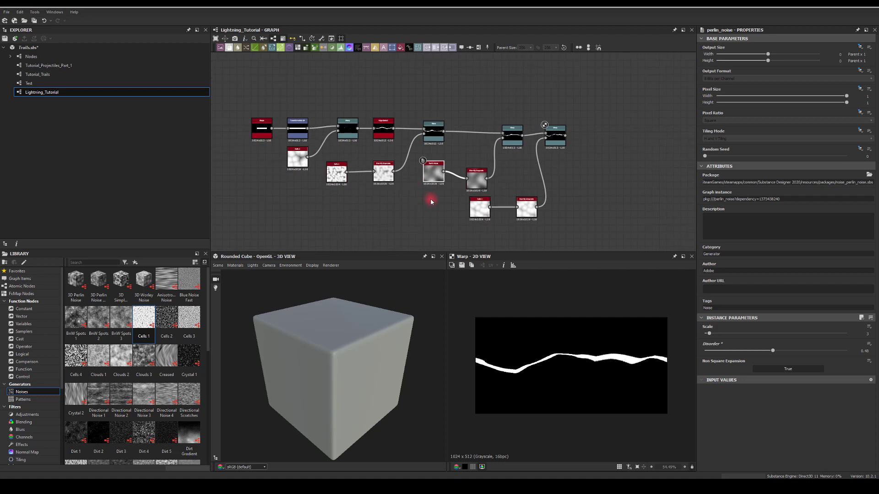
{"action": "left_click", "coordinate": [345, 168]}
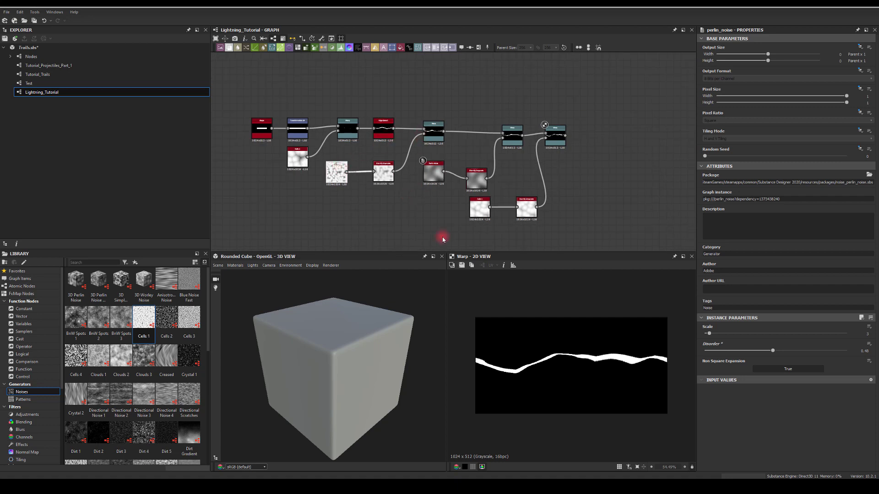
{"action": "mouse_move", "coordinate": [822, 356]}
{"action": "left_mouse_down"}
{"action": "mouse_move", "coordinate": [748, 356]}
{"action": "mouse_move", "coordinate": [823, 351]}
{"action": "left_mouse_up"}
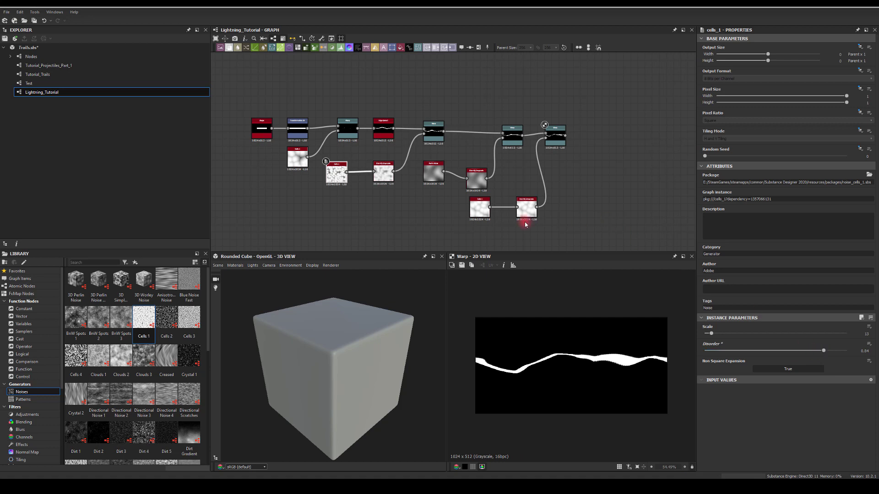
Step: Tweak the upper Cells 1 disorder, settling the Cells disorder at 0.78
{"action": "left_click", "coordinate": [293, 159]}
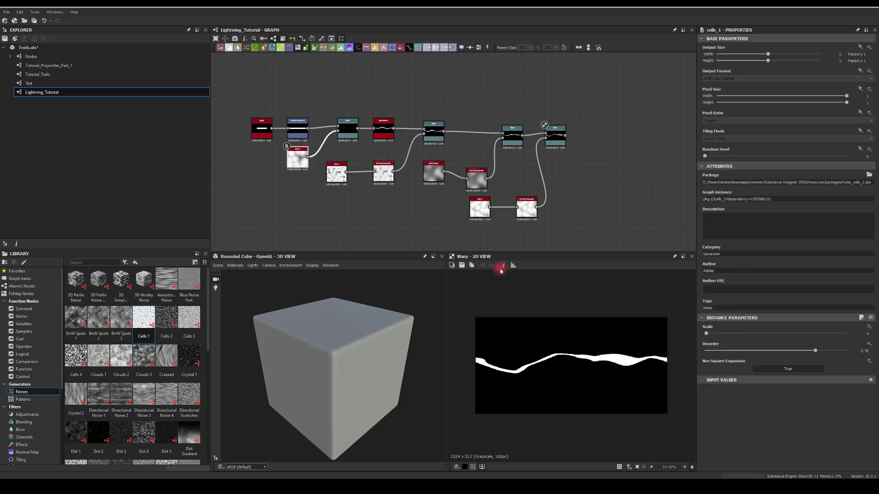
{"action": "mouse_move", "coordinate": [814, 350]}
{"action": "left_mouse_down"}
{"action": "mouse_move", "coordinate": [749, 348]}
{"action": "mouse_move", "coordinate": [815, 350]}
{"action": "left_mouse_up"}
{"action": "middle_click_drag", "start_coordinate": [569, 210], "coordinate": [555, 168]}
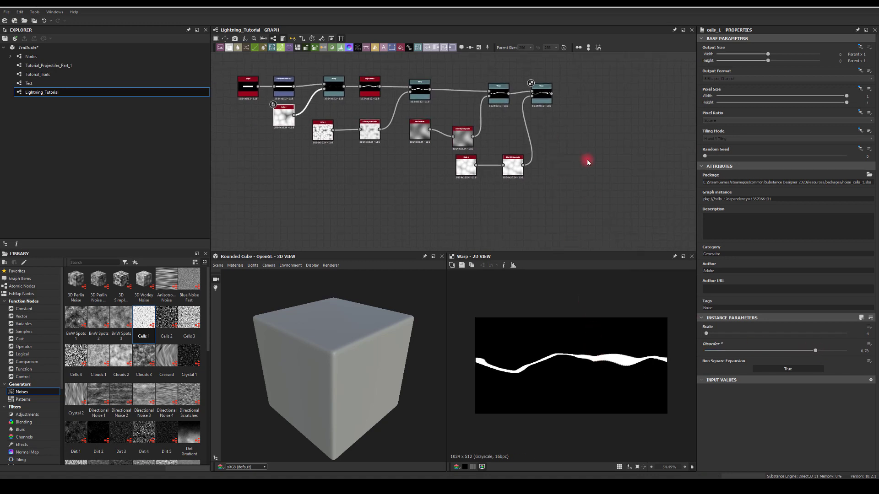
{"action": "middle_click_drag", "start_coordinate": [569, 124], "coordinate": [560, 130]}
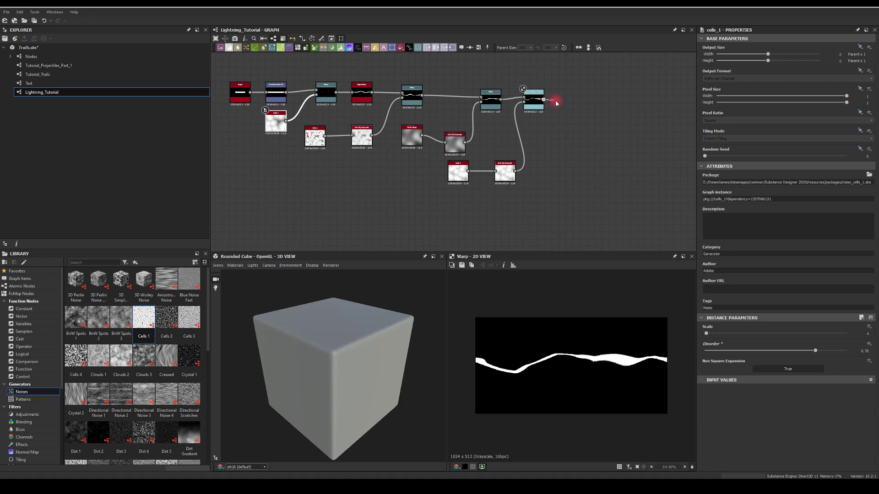
Step: Wire a Bevel node from the final Warp output and set its Distance to 0.09
{"action": "left_click_drag", "start_coordinate": [583, 113], "coordinate": [577, 110]}
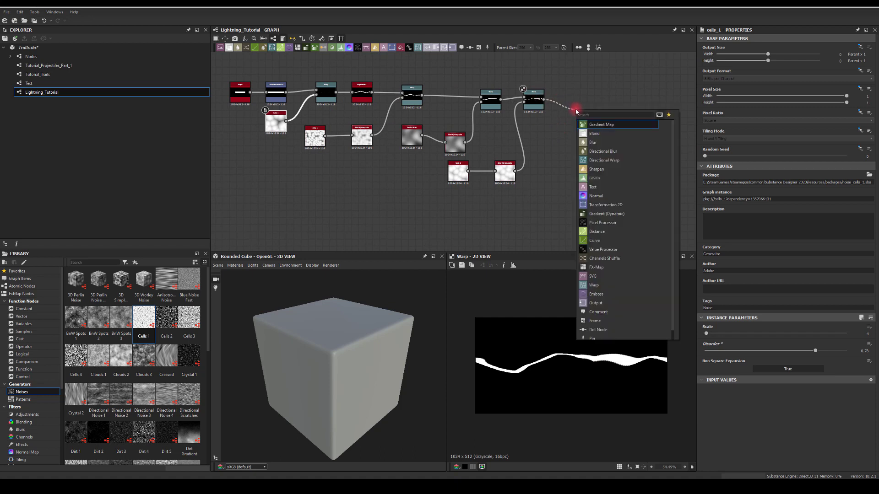
{"action": "type", "text": "be"}
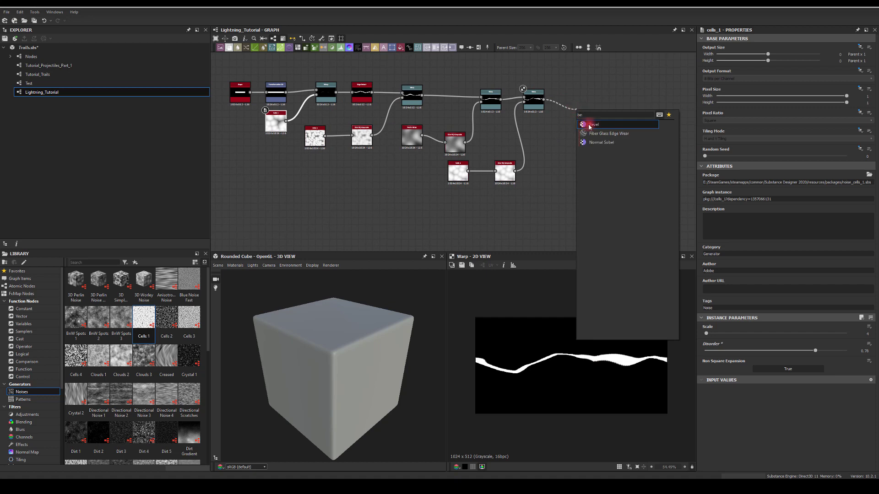
{"action": "left_click", "coordinate": [590, 126]}
{"action": "left_click_drag", "start_coordinate": [579, 113], "coordinate": [572, 106]}
{"action": "left_click", "coordinate": [544, 292]}
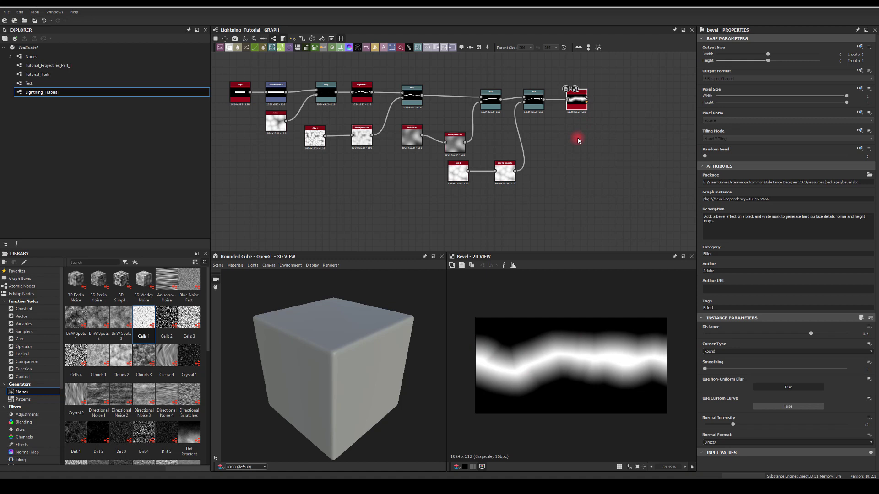
{"action": "left_click_drag", "start_coordinate": [809, 333], "coordinate": [782, 333]}
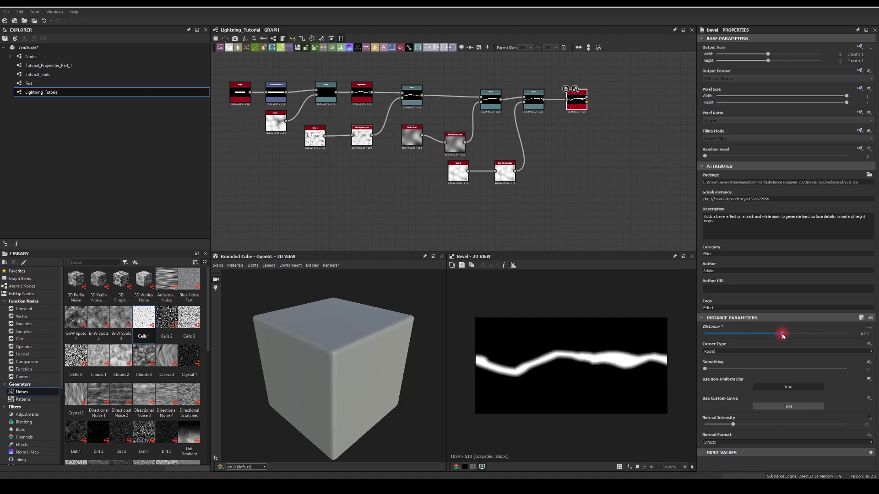
{"action": "left_click", "coordinate": [582, 364]}
{"action": "left_click_drag", "start_coordinate": [544, 99], "coordinate": [582, 152]}
{"action": "left_click", "coordinate": [583, 153]}
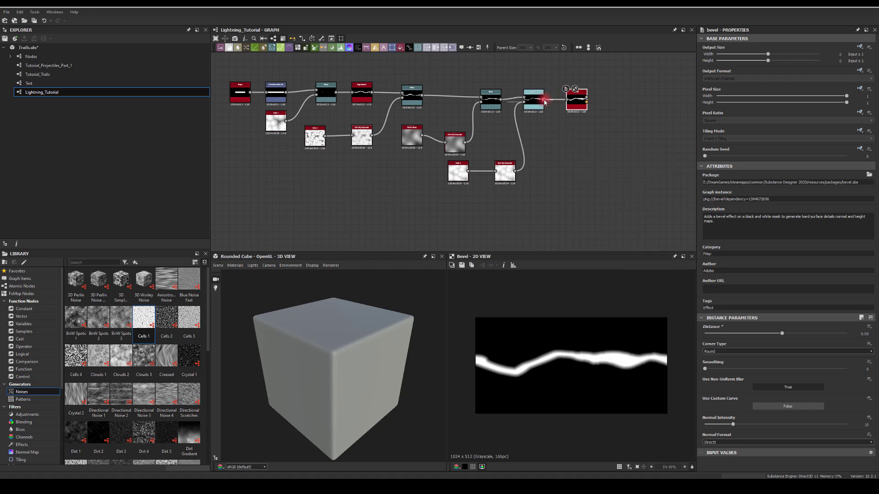
{"action": "left_click_drag", "start_coordinate": [543, 100], "coordinate": [575, 138]}
Step: Add a Distance node from the Warp, spread 37.72, followed by an Invert Grayscale
{"action": "type", "text": "dis"}
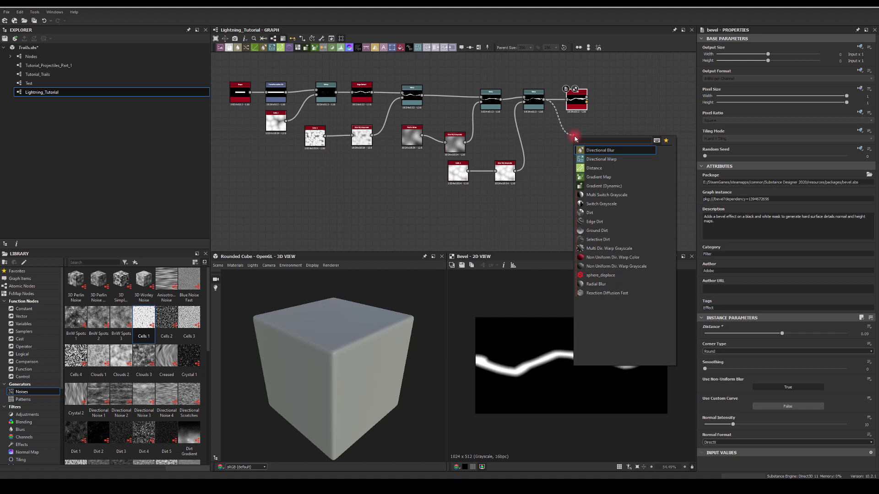
{"action": "left_click", "coordinate": [588, 152]}
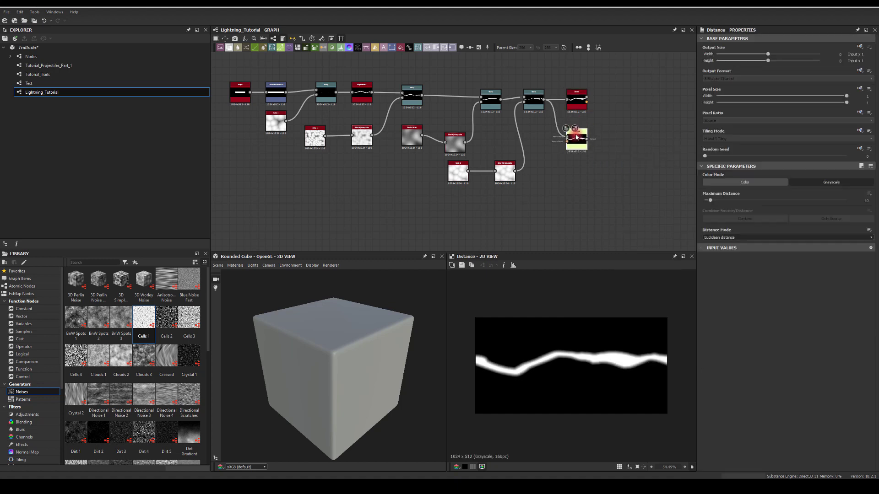
{"action": "left_click_drag", "start_coordinate": [709, 200], "coordinate": [725, 200]}
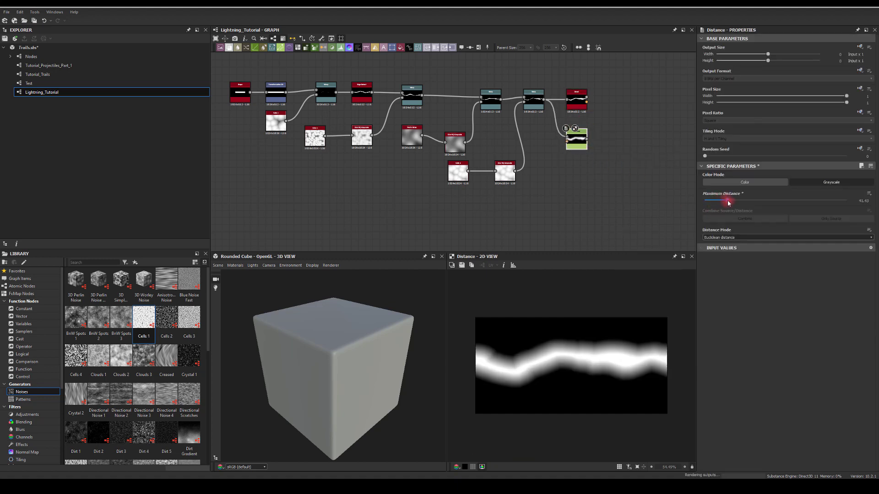
{"action": "left_click_drag", "start_coordinate": [588, 139], "coordinate": [620, 146]}
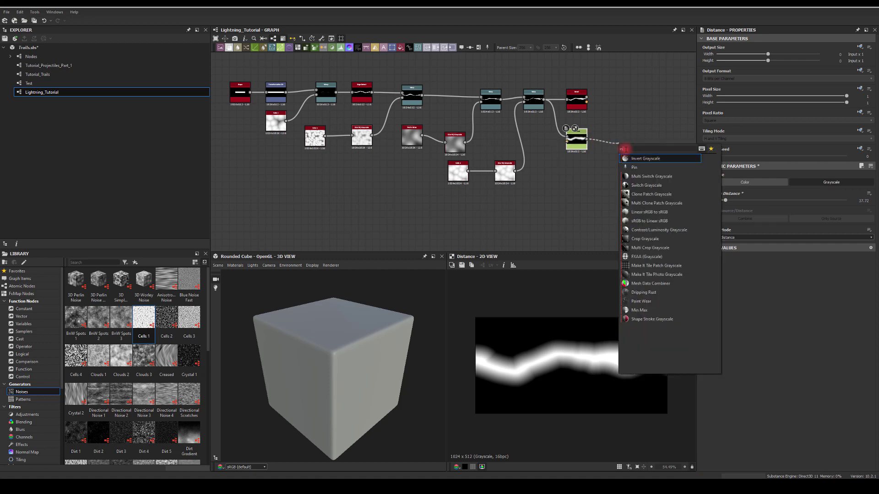
{"action": "left_click", "coordinate": [623, 158]}
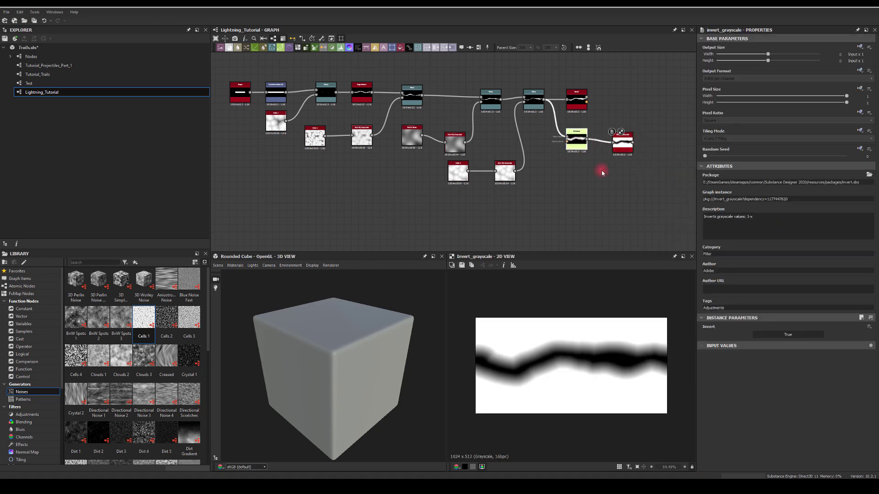
Step: Rewire as Warp → Invert Grayscale → Distance and set Maximum Distance to 9.99
{"action": "left_click_drag", "start_coordinate": [578, 144], "coordinate": [613, 195]}
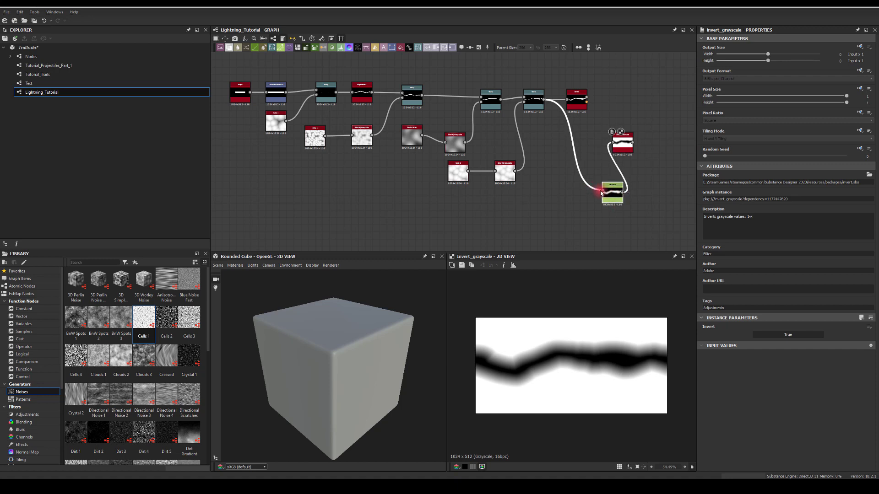
{"action": "double_click", "coordinate": [609, 194]}
{"action": "left_click_drag", "start_coordinate": [614, 144], "coordinate": [573, 138]}
{"action": "left_click_drag", "start_coordinate": [613, 185], "coordinate": [616, 142]}
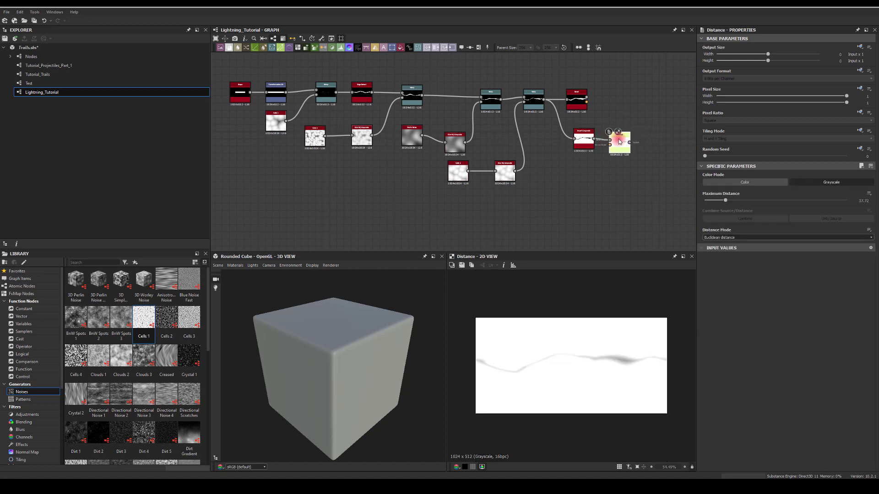
{"action": "left_click_drag", "start_coordinate": [724, 200], "coordinate": [711, 200]}
{"action": "middle_click_drag", "start_coordinate": [669, 109], "coordinate": [550, 131]}
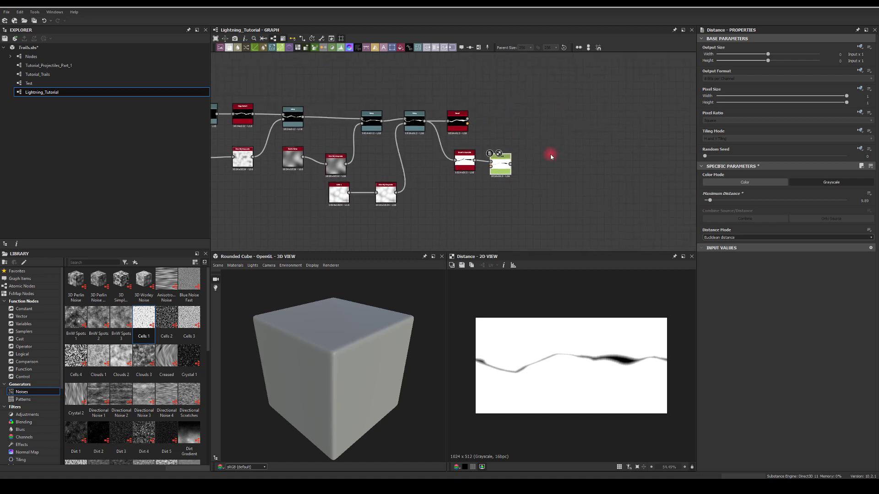
{"action": "left_click_drag", "start_coordinate": [511, 163], "coordinate": [562, 158]}
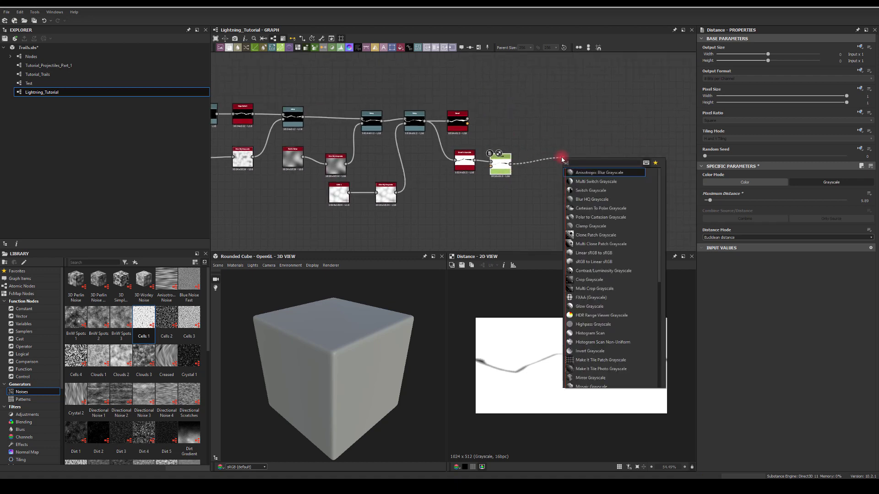
Step: Add a Histogram Scan after the Distance node and raise its Position
{"action": "type", "text": "levels"}
{"action": "key", "text": "Return"}
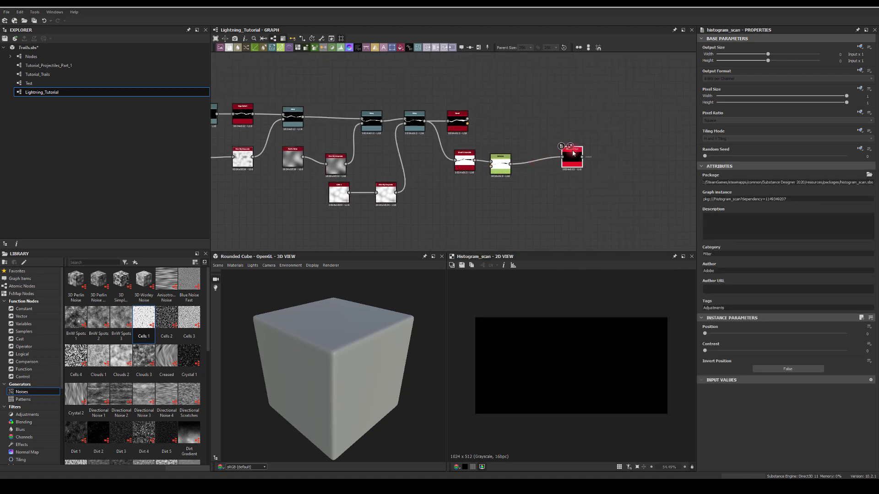
{"action": "left_click_drag", "start_coordinate": [569, 156], "coordinate": [550, 166]}
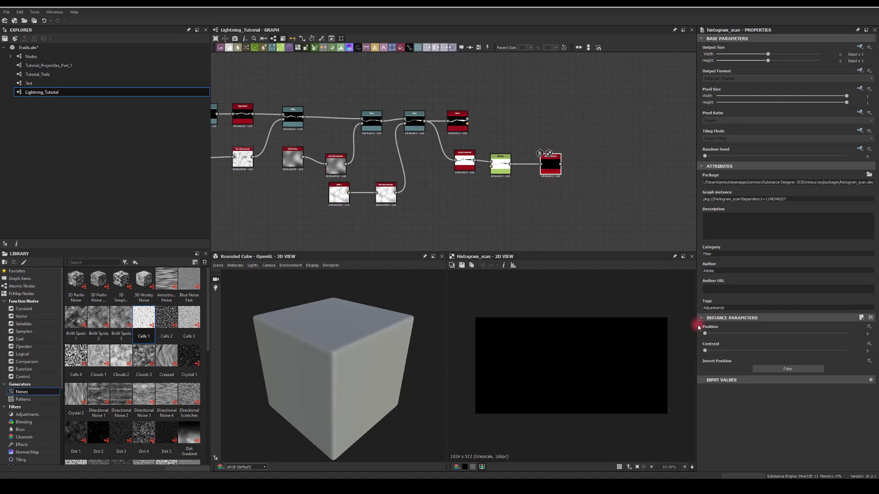
{"action": "left_click_drag", "start_coordinate": [704, 334], "coordinate": [740, 334]}
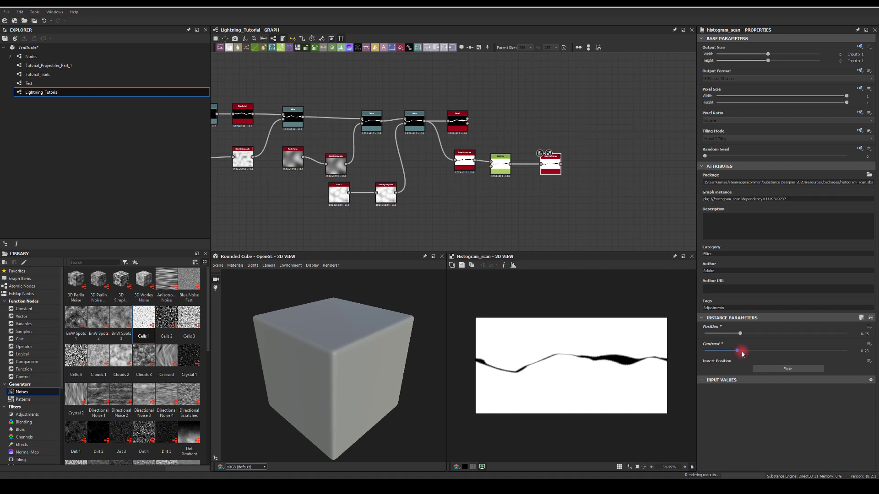
Step: Insert an Invert Grayscale between the Distance and Histogram Scan nodes
{"action": "left_click_drag", "start_coordinate": [560, 164], "coordinate": [544, 136]}
{"action": "type", "text": "non u"}
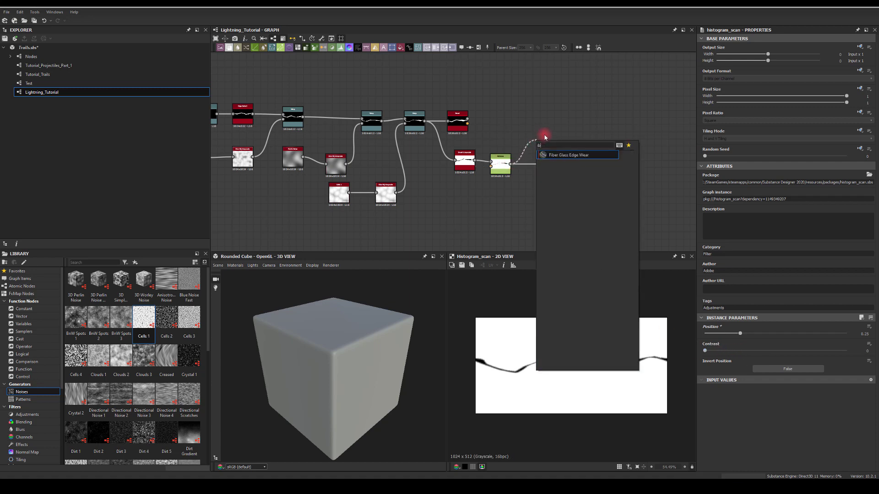
{"action": "key", "text": "BackSpace"}
{"action": "key", "text": "BackSpace"}
{"action": "key", "text": "BackSpace"}
{"action": "key", "text": "BackSpace"}
{"action": "key", "text": "BackSpace"}
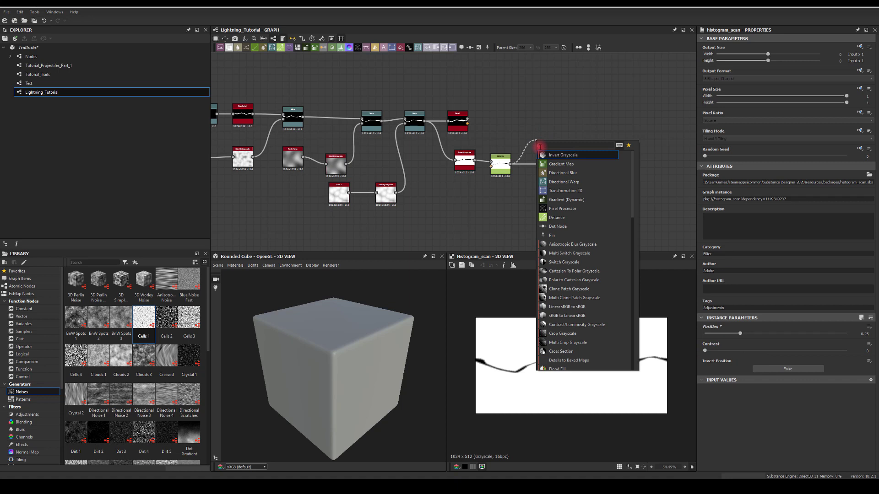
{"action": "type", "text": "inv"}
{"action": "left_click", "coordinate": [551, 156]}
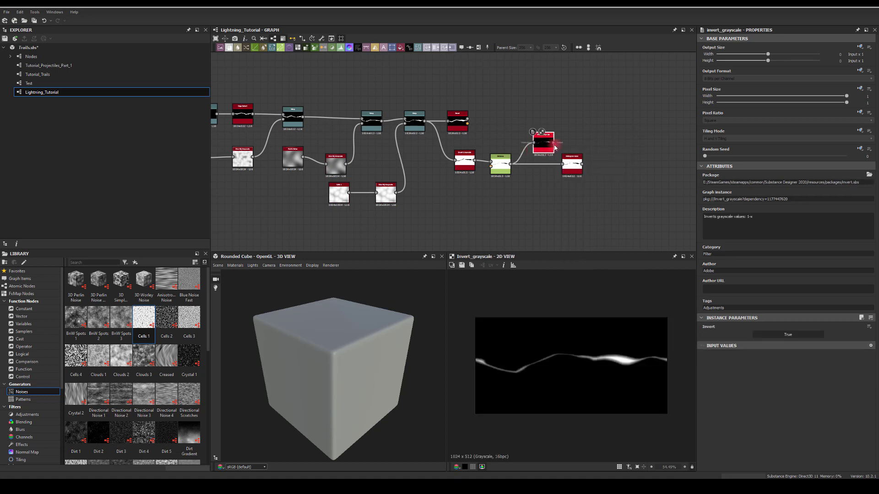
{"action": "left_click_drag", "start_coordinate": [543, 143], "coordinate": [540, 164]}
Step: Set the Histogram Scan Position to 0.92 and Contrast to 0.3, then select the Bevel
{"action": "left_click", "coordinate": [572, 164]}
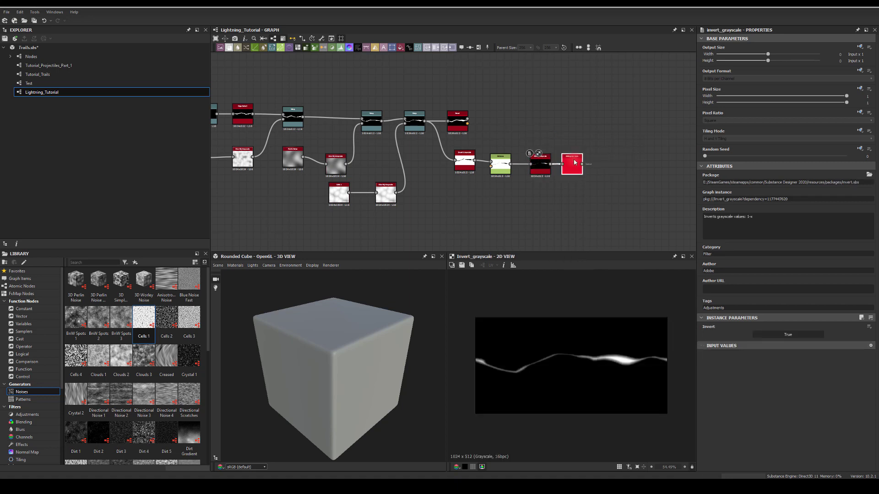
{"action": "left_click_drag", "start_coordinate": [752, 337], "coordinate": [835, 334]}
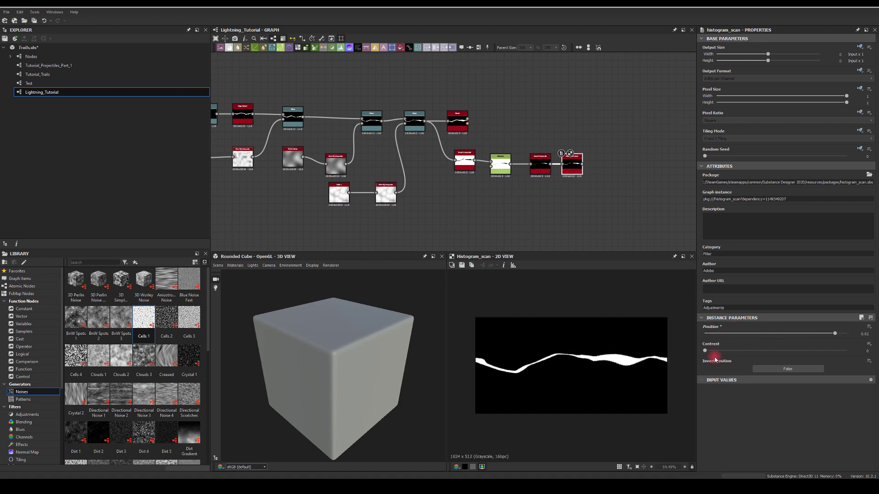
{"action": "left_click_drag", "start_coordinate": [706, 353], "coordinate": [745, 344]}
{"action": "middle_click_drag", "start_coordinate": [581, 108], "coordinate": [532, 104]}
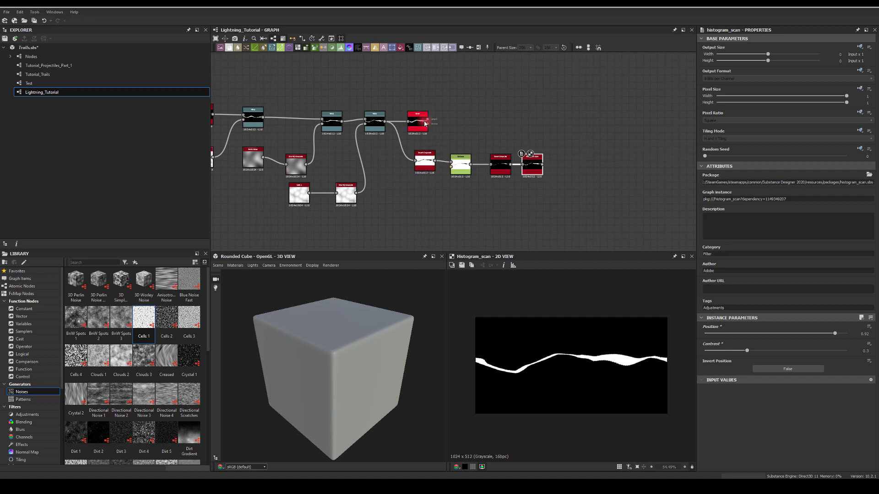
{"action": "left_click", "coordinate": [425, 123]}
Step: Delete the old Bevel and add a new Bevel after the Histogram Scan
{"action": "key", "text": "Delete"}
{"action": "left_click_drag", "start_coordinate": [542, 164], "coordinate": [567, 143]}
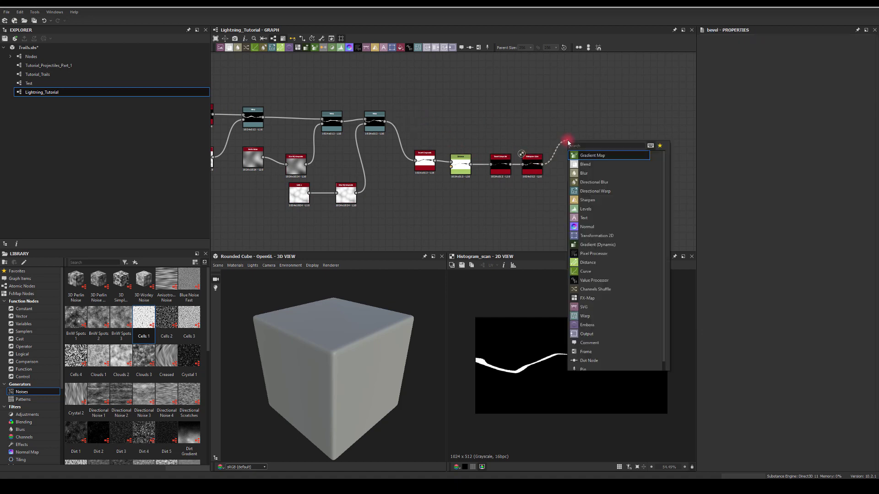
{"action": "type", "text": "be"}
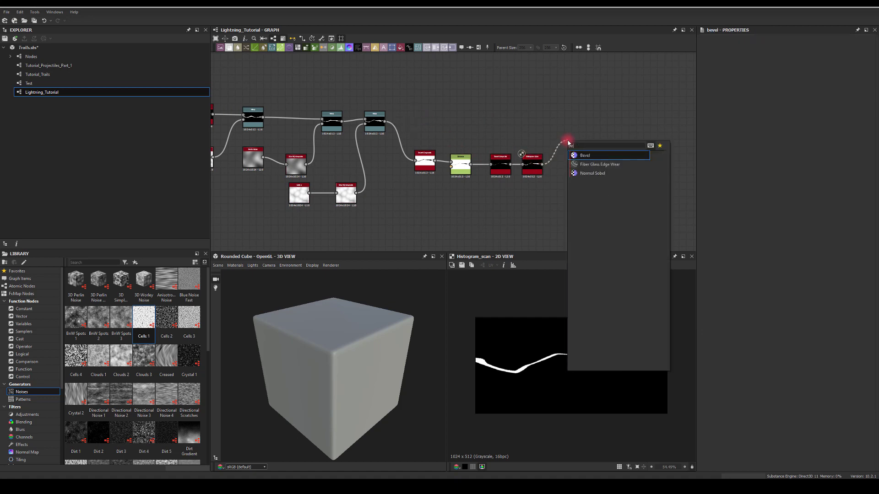
{"action": "left_click", "coordinate": [576, 156]}
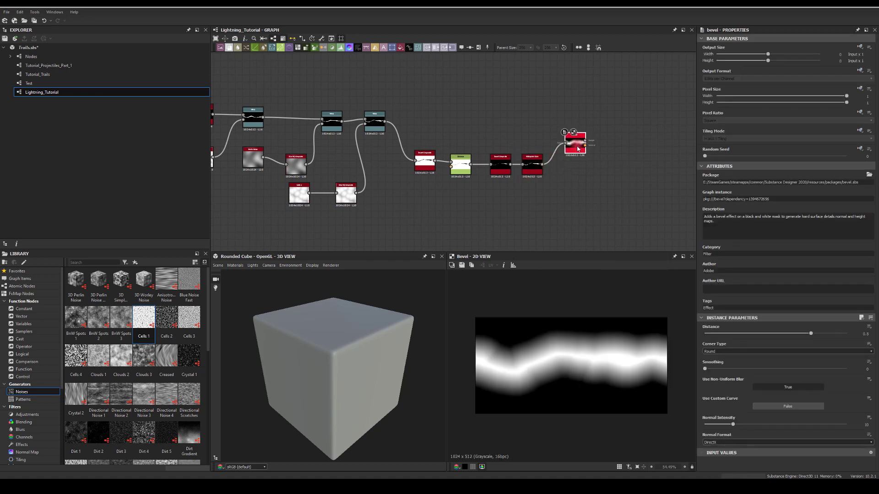
Step: Add a Blend from the Histogram Scan in Add (Linear Dodge) mode at 0.28 opacity
{"action": "left_click_drag", "start_coordinate": [613, 171], "coordinate": [615, 145]}
{"action": "type", "text": "blend"}
{"action": "key", "text": "Return"}
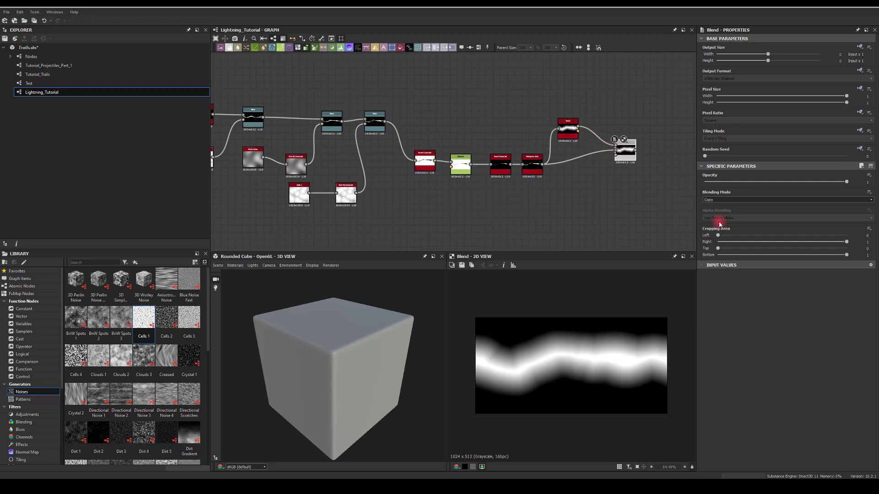
{"action": "left_click", "coordinate": [718, 200]}
{"action": "left_click", "coordinate": [722, 210]}
{"action": "left_click_drag", "start_coordinate": [817, 186], "coordinate": [744, 181]}
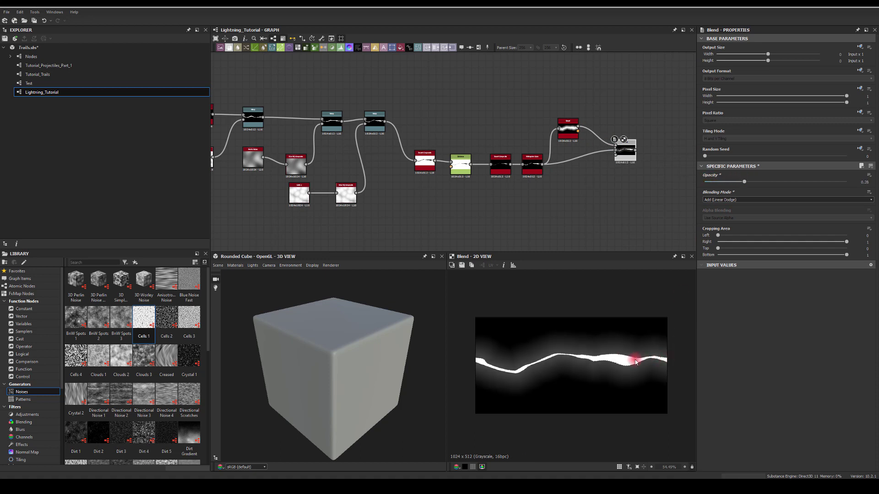
Step: Set the new Bevel's Distance to 0.19
{"action": "left_click", "coordinate": [567, 131]}
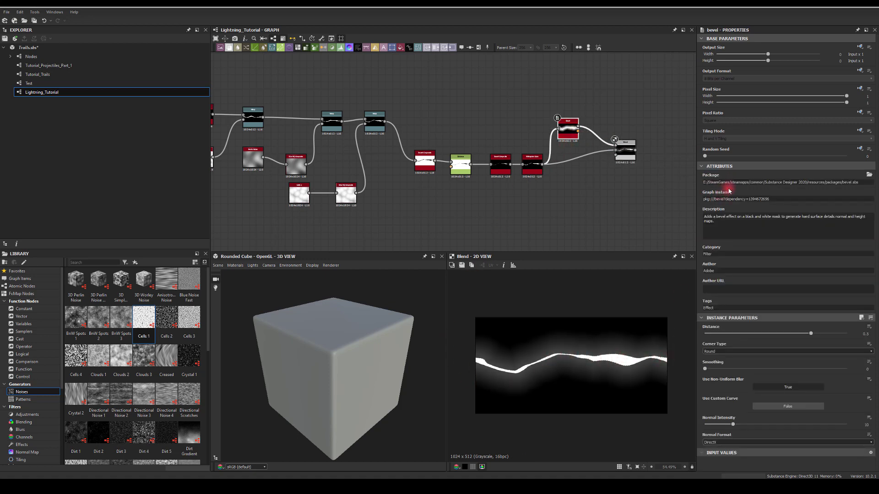
{"action": "left_click_drag", "start_coordinate": [810, 335], "coordinate": [790, 337]}
{"action": "left_click", "coordinate": [639, 382]}
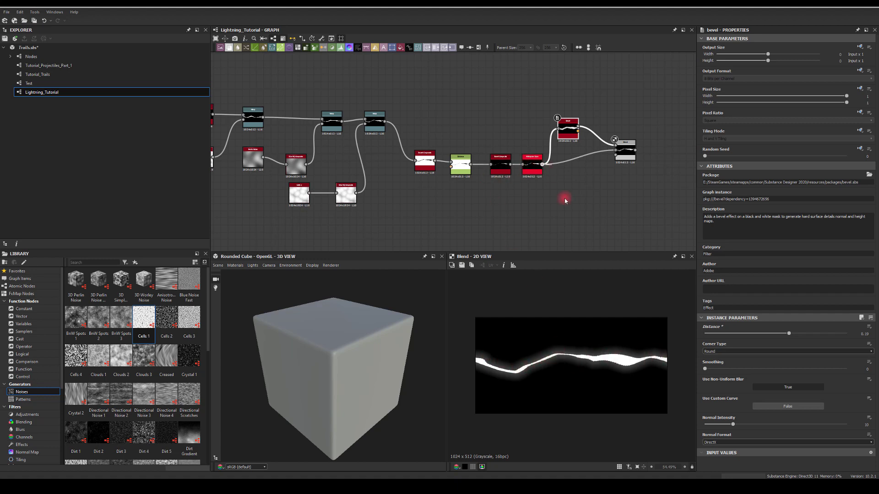
Step: Route the Histogram Scan through a Blur HQ Grayscale at intensity 2.63 into the Blend
{"action": "scroll", "coordinate": [584, 359], "scroll_direction": "up", "scroll_amount": 2}
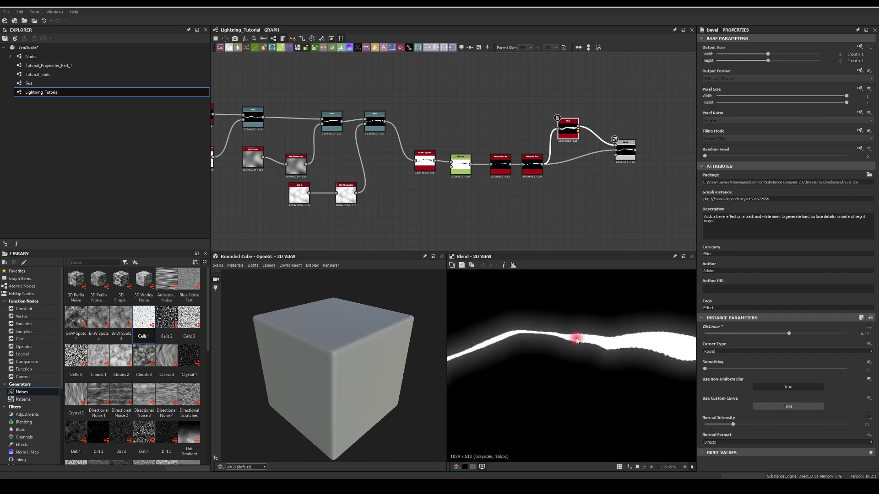
{"action": "middle_click_drag", "start_coordinate": [611, 347], "coordinate": [558, 295]}
{"action": "scroll", "coordinate": [557, 294], "scroll_direction": "down", "scroll_amount": 3}
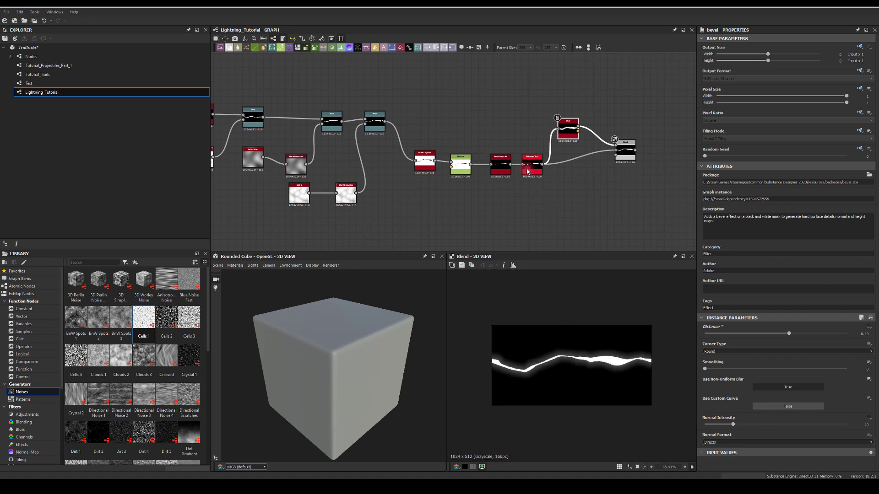
{"action": "left_click_drag", "start_coordinate": [542, 164], "coordinate": [581, 188]}
{"action": "type", "text": "blu"}
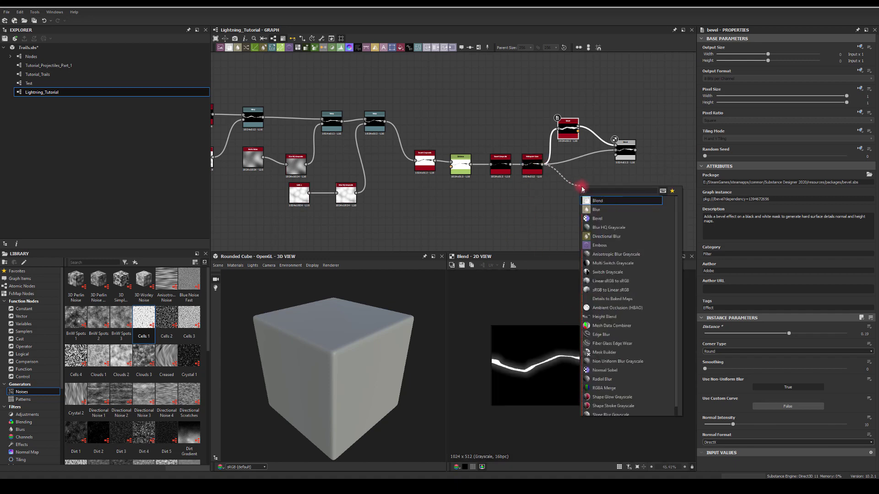
{"action": "left_click", "coordinate": [597, 210]}
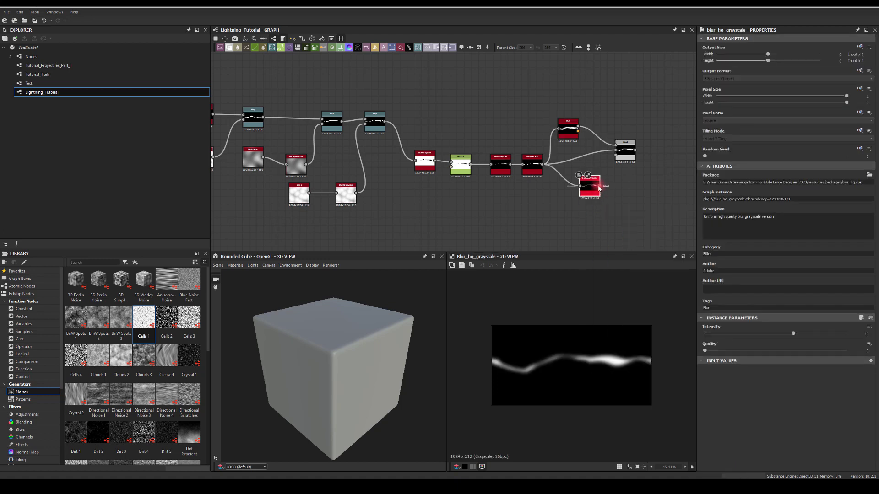
{"action": "left_click_drag", "start_coordinate": [599, 186], "coordinate": [616, 151]}
{"action": "double_click", "coordinate": [625, 148]}
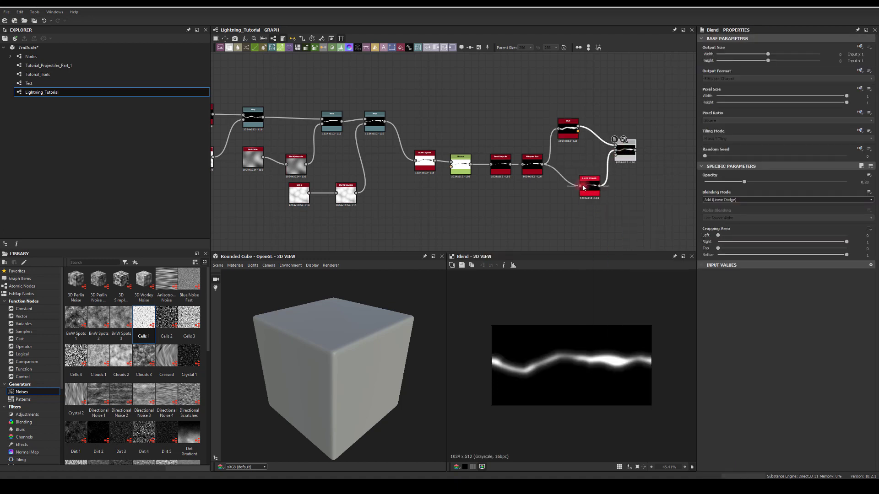
{"action": "left_click_drag", "start_coordinate": [794, 333], "coordinate": [728, 334]}
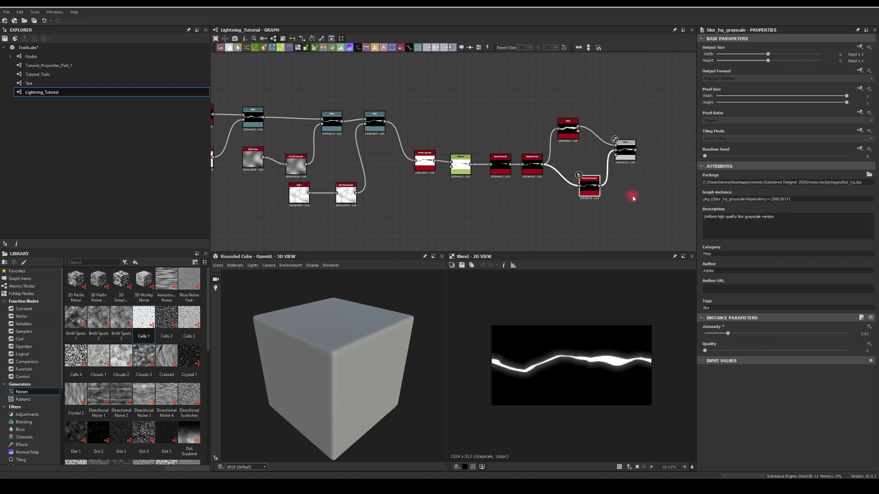
Step: Add a Transformation 2D after the Blend with Offset X set to -0.22
{"action": "middle_click_drag", "start_coordinate": [647, 205], "coordinate": [563, 198]}
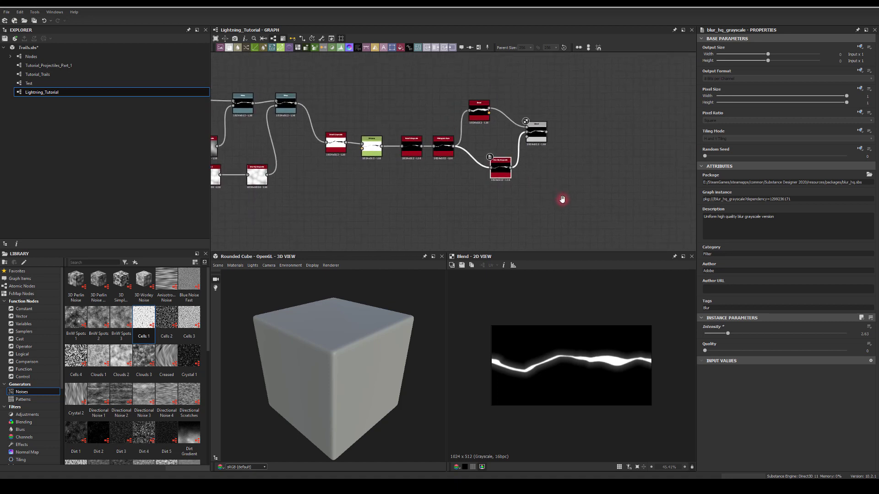
{"action": "left_click_drag", "start_coordinate": [549, 150], "coordinate": [585, 151]}
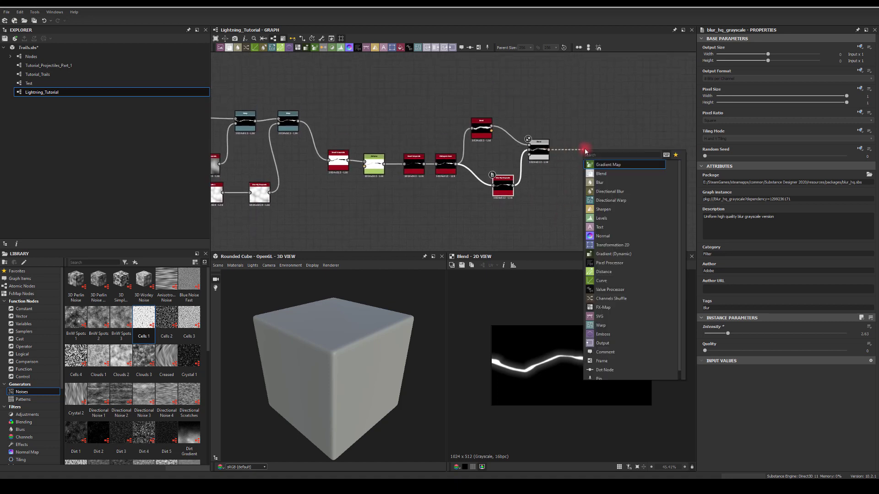
{"action": "type", "text": "trans"}
{"action": "left_click", "coordinate": [594, 163]}
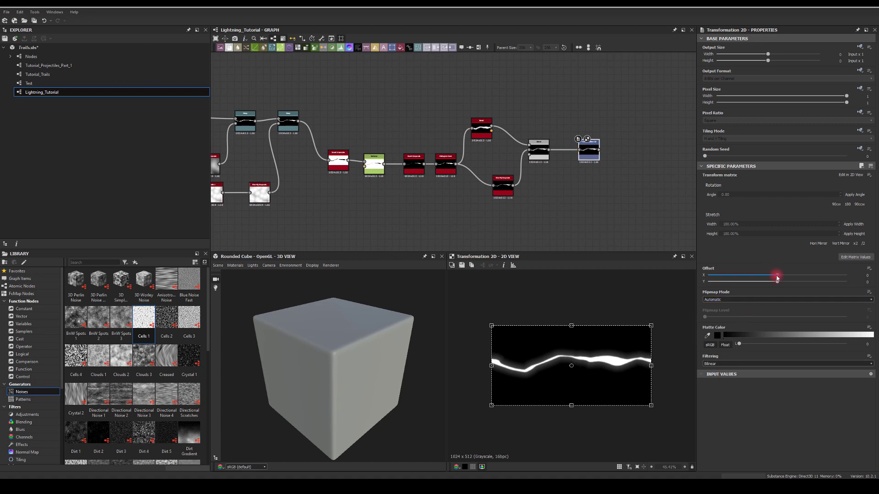
{"action": "left_click_drag", "start_coordinate": [776, 276], "coordinate": [744, 263]}
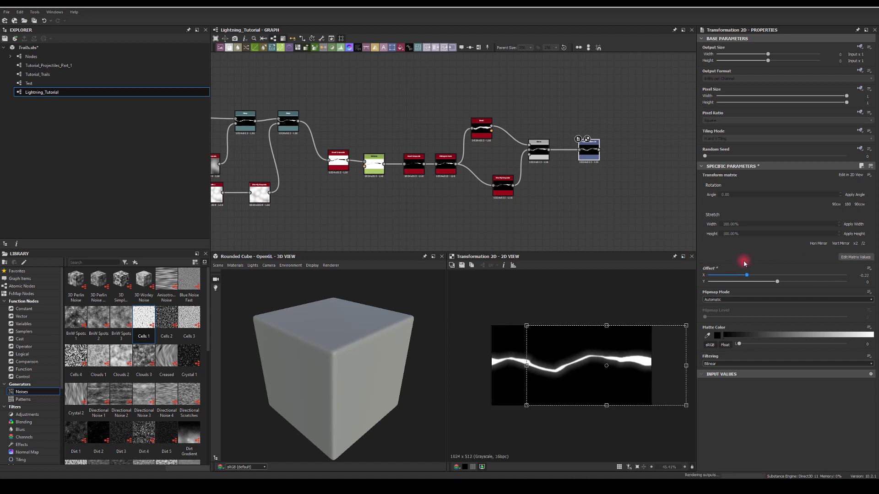
{"action": "left_click", "coordinate": [607, 221]}
{"action": "middle_click_drag", "start_coordinate": [619, 213], "coordinate": [536, 199]}
{"action": "scroll", "coordinate": [511, 162], "scroll_direction": "up", "scroll_amount": 2}
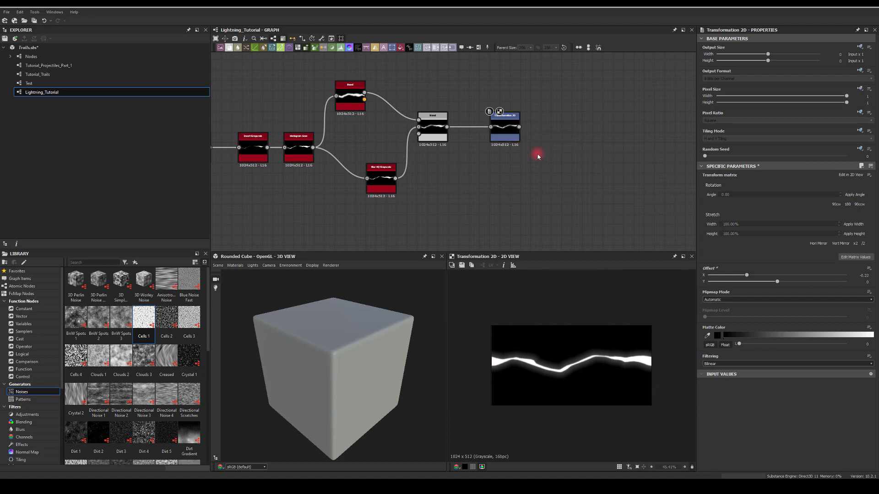
Step: Try a Gradient Map with Clamp addressing after Transformation 2D, then delete it
{"action": "left_click_drag", "start_coordinate": [519, 126], "coordinate": [574, 133]}
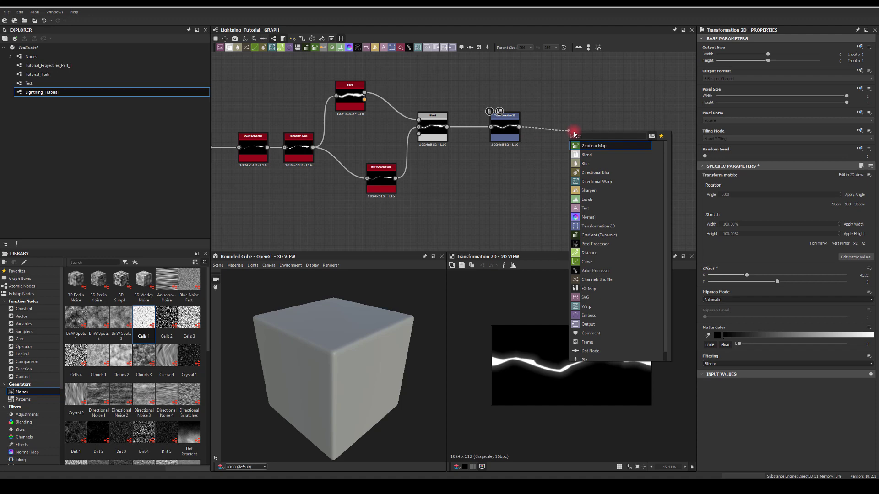
{"action": "type", "text": "gra"}
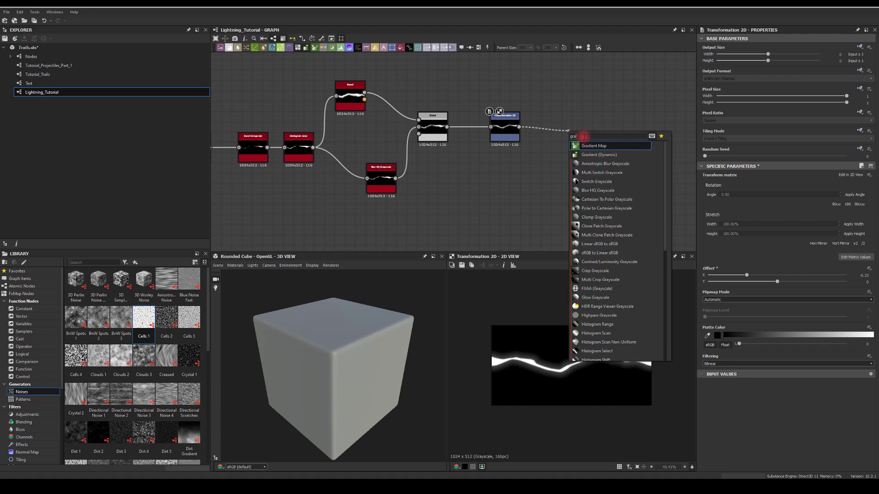
{"action": "left_click", "coordinate": [592, 147]}
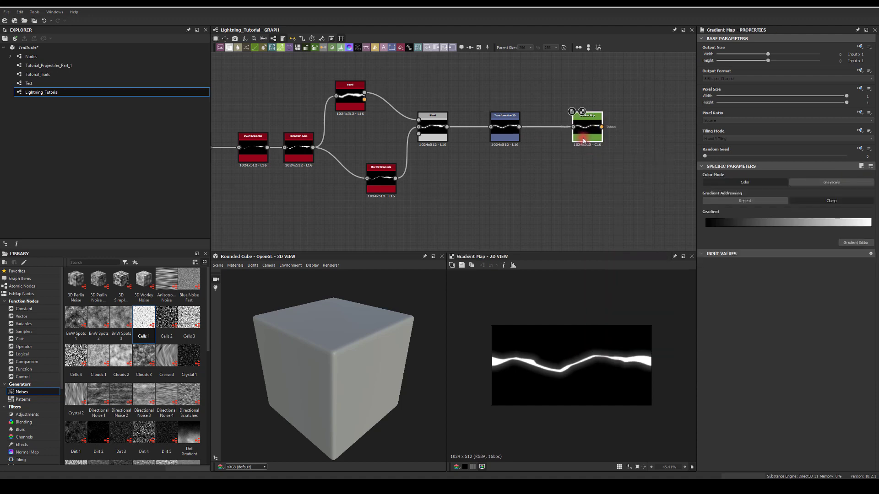
{"action": "double_click", "coordinate": [719, 229]}
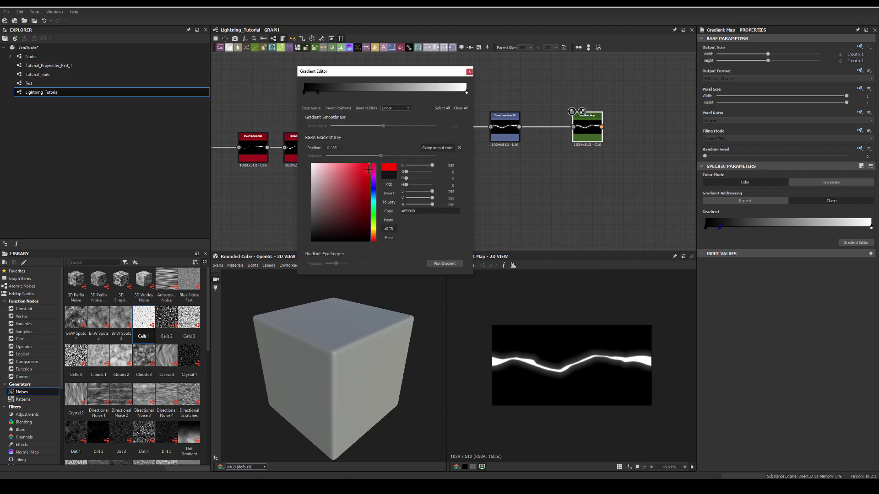
{"action": "left_click", "coordinate": [468, 71]}
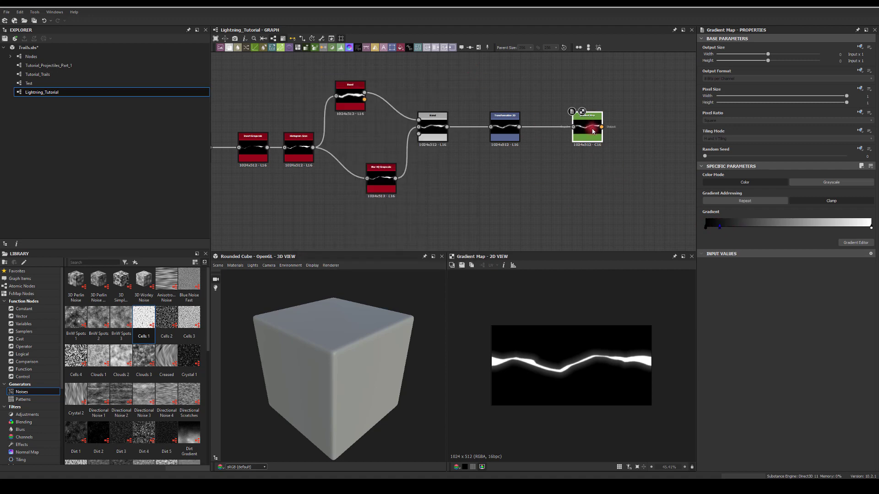
{"action": "left_click", "coordinate": [785, 202]}
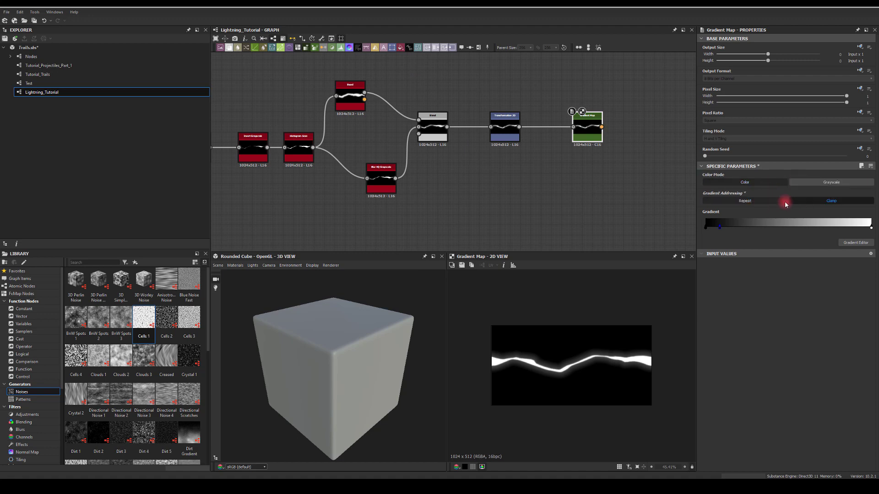
{"action": "left_click", "coordinate": [581, 139]}
{"action": "key", "text": "Delete"}
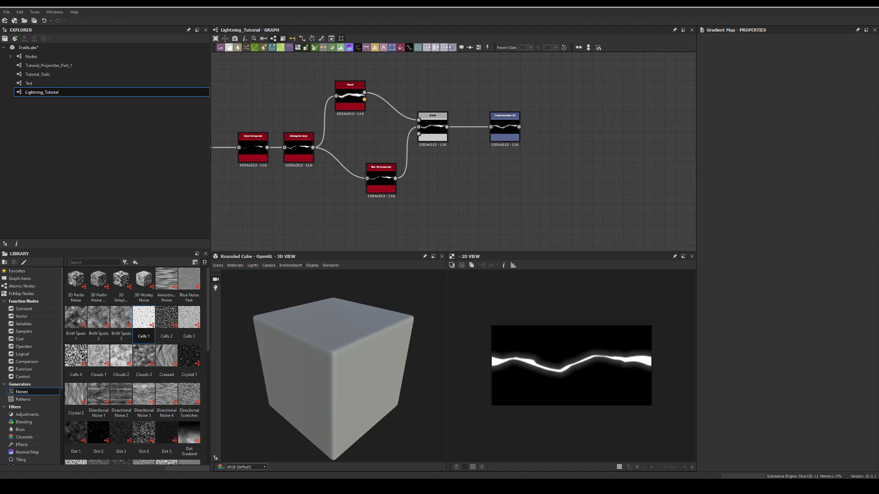
Step: Add a Gradient Map node via the 'gr' search and feed it the Transformation 2D output
{"action": "key", "text": "space"}
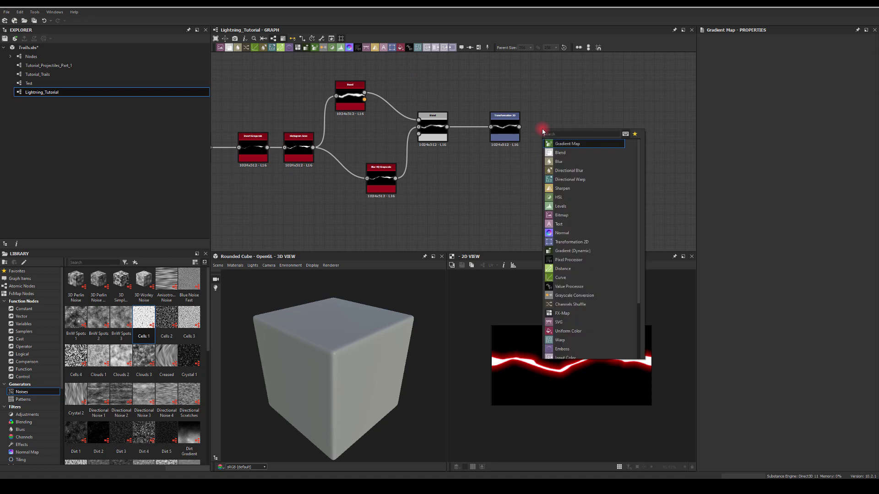
{"action": "type", "text": "gr"}
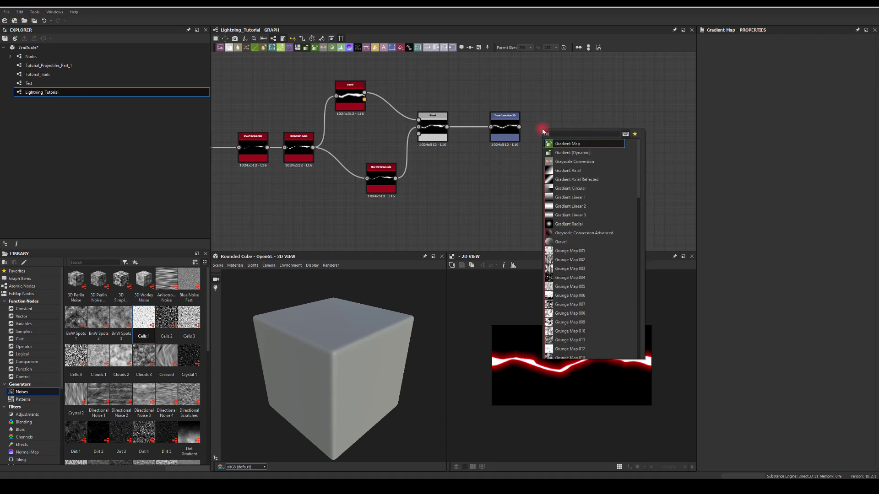
{"action": "left_click", "coordinate": [565, 144]}
{"action": "left_click_drag", "start_coordinate": [519, 127], "coordinate": [566, 129]}
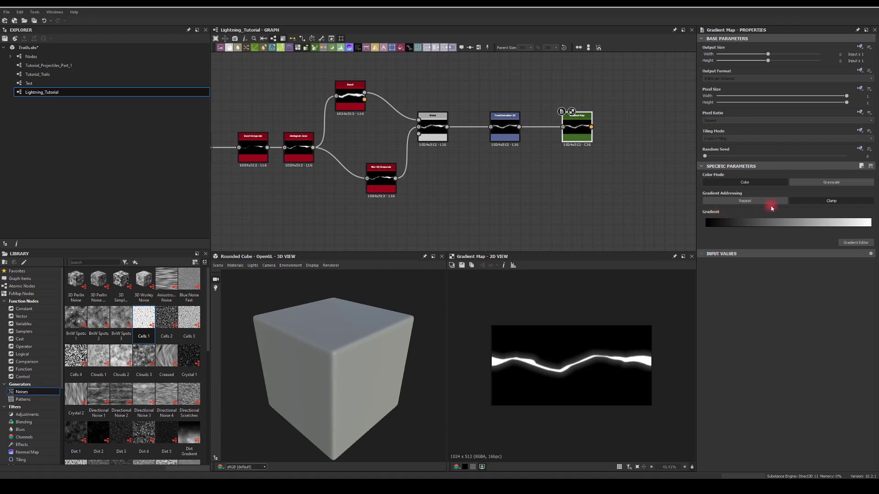
Step: Try tinting the Gradient Map's left key blue in the Gradient Editor, then close it
{"action": "left_click", "coordinate": [851, 242]}
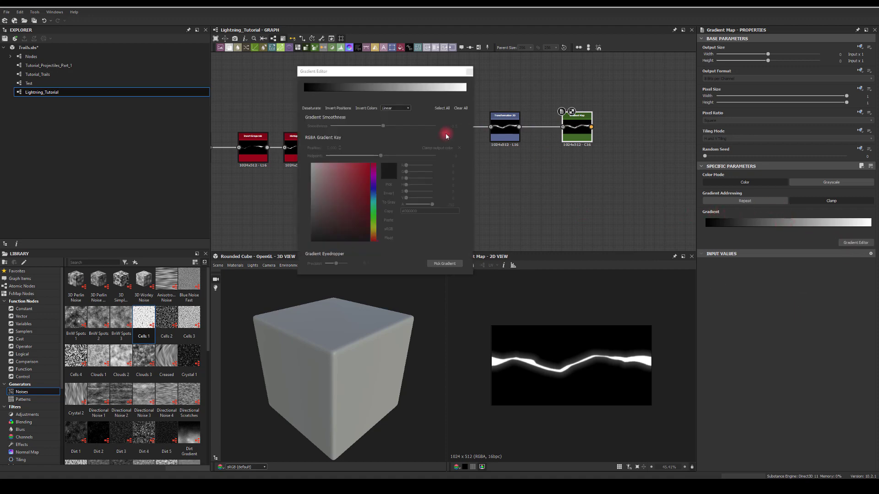
{"action": "left_click", "coordinate": [310, 90]}
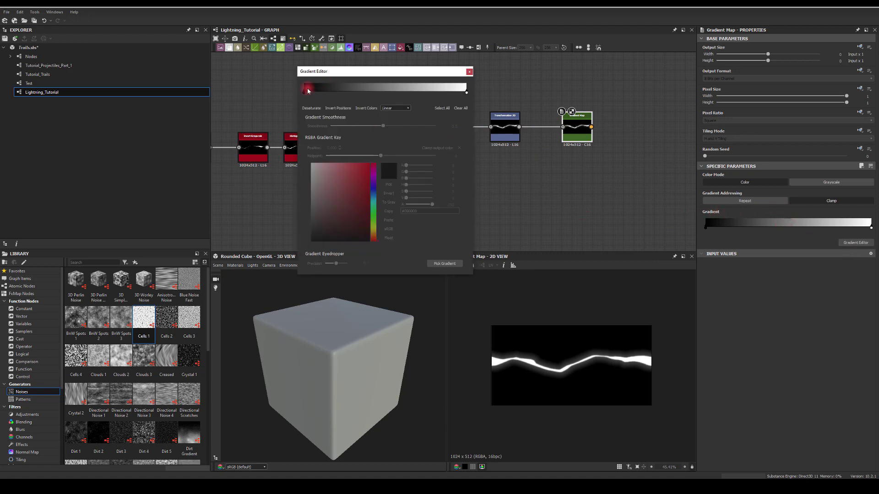
{"action": "left_click", "coordinate": [304, 92]}
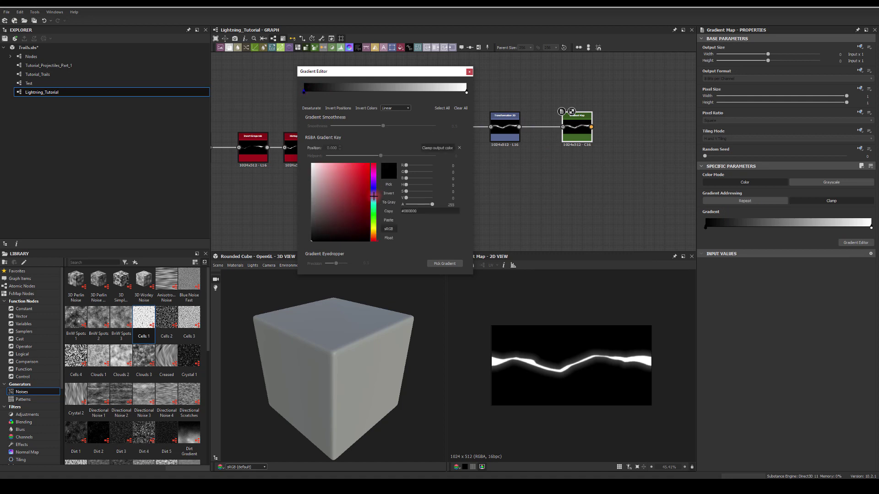
{"action": "left_click", "coordinate": [373, 197]}
{"action": "left_click_drag", "start_coordinate": [362, 180], "coordinate": [297, 265]}
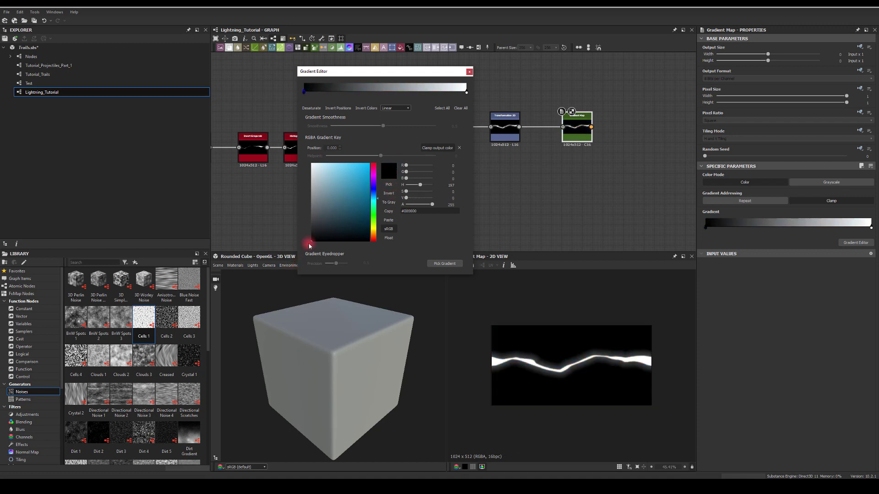
{"action": "left_click", "coordinate": [469, 71]}
{"action": "left_click", "coordinate": [611, 143]}
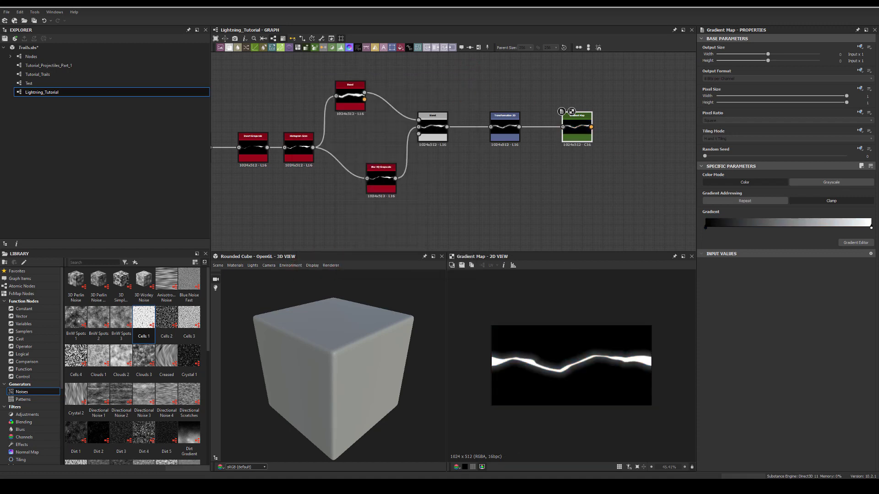
Step: Set gradient keys: black at 0, #0075a5 at 0.376, #00b6ff near 0.958, white at 1
{"action": "left_click", "coordinate": [855, 243]}
{"action": "left_click_drag", "start_coordinate": [327, 165], "coordinate": [369, 153]}
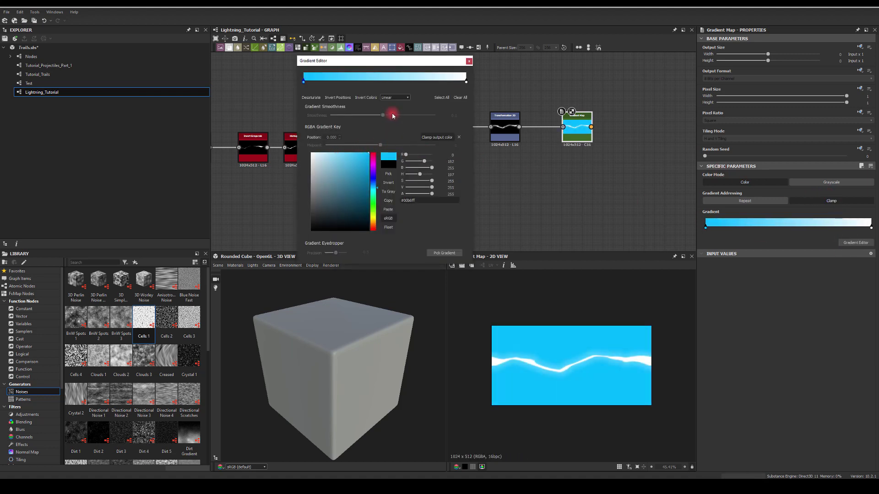
{"action": "left_click", "coordinate": [466, 83]}
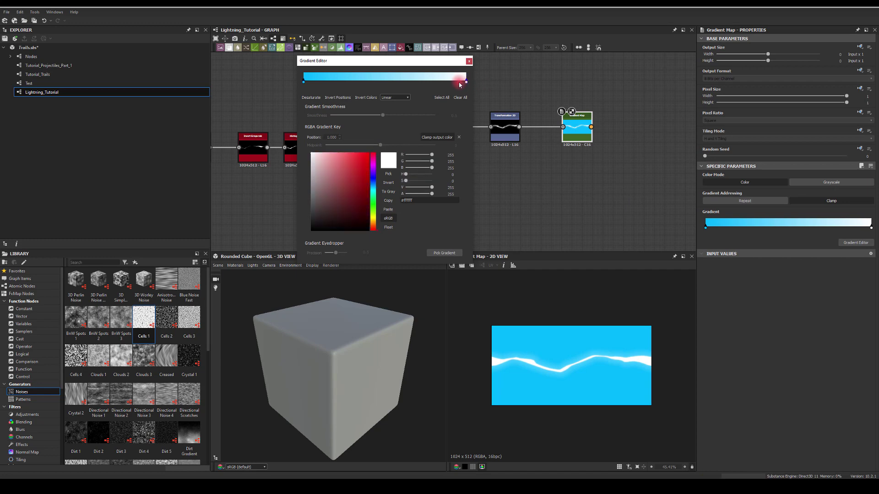
{"action": "left_click_drag", "start_coordinate": [302, 84], "coordinate": [442, 89]}
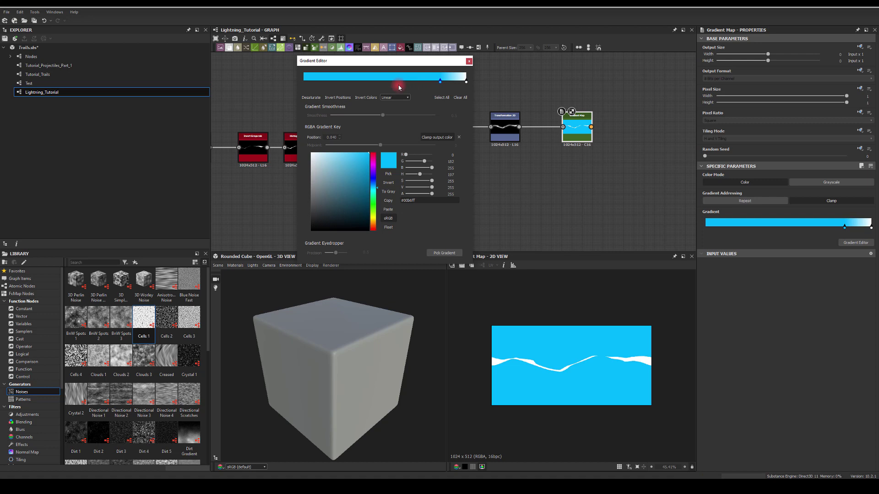
{"action": "left_click_drag", "start_coordinate": [365, 163], "coordinate": [294, 242]}
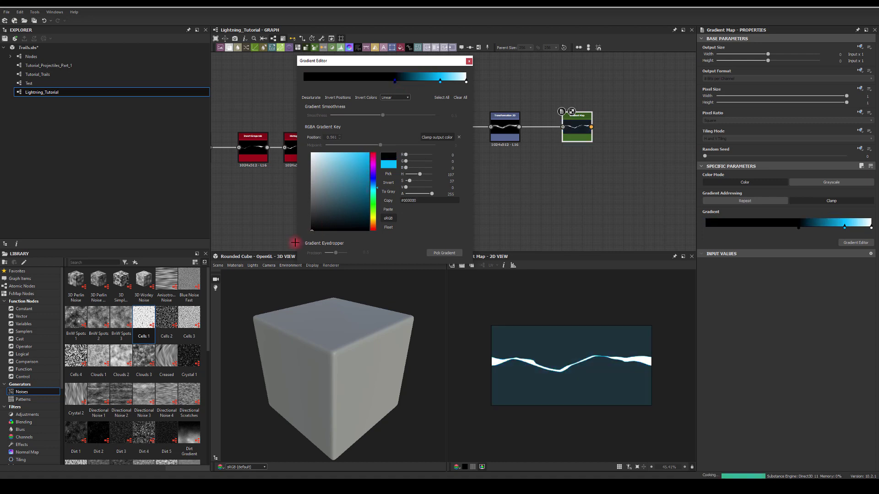
{"action": "left_click_drag", "start_coordinate": [394, 83], "coordinate": [290, 80]}
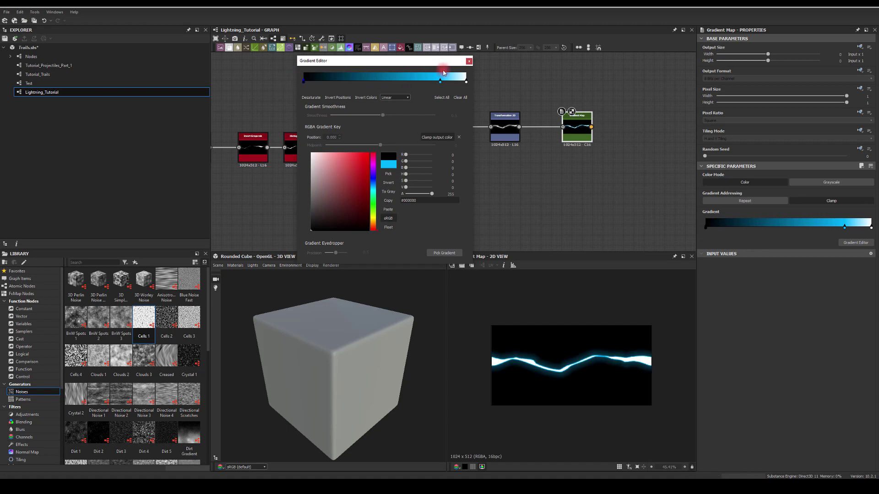
{"action": "mouse_move", "coordinate": [440, 83]}
{"action": "left_mouse_down"}
{"action": "mouse_move", "coordinate": [480, 82]}
{"action": "mouse_move", "coordinate": [456, 85]}
{"action": "left_mouse_up"}
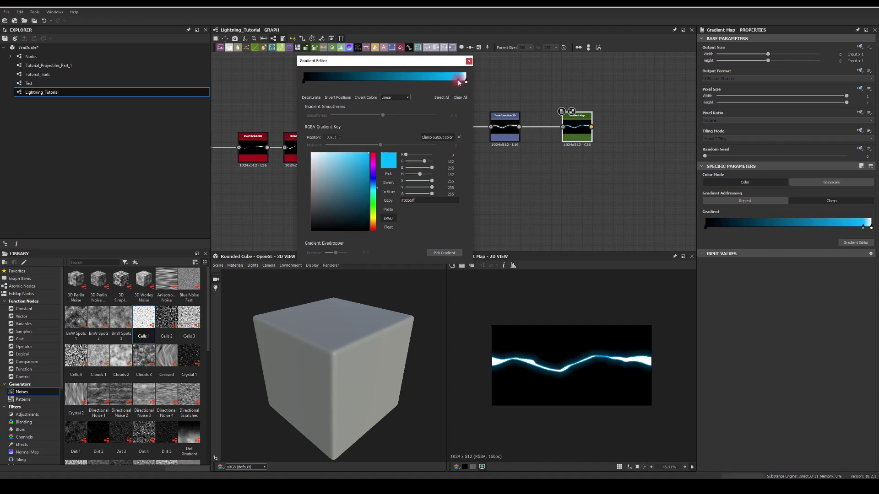
{"action": "left_click_drag", "start_coordinate": [459, 82], "coordinate": [455, 82]}
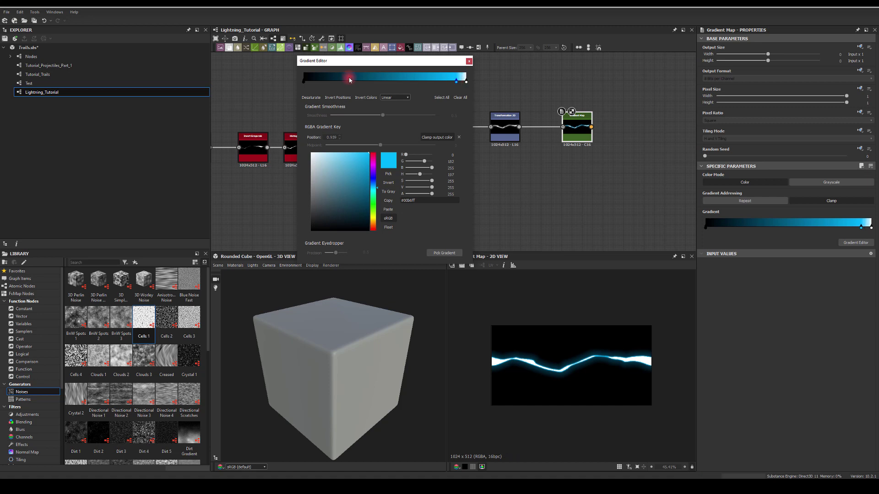
{"action": "left_click", "coordinate": [402, 82]}
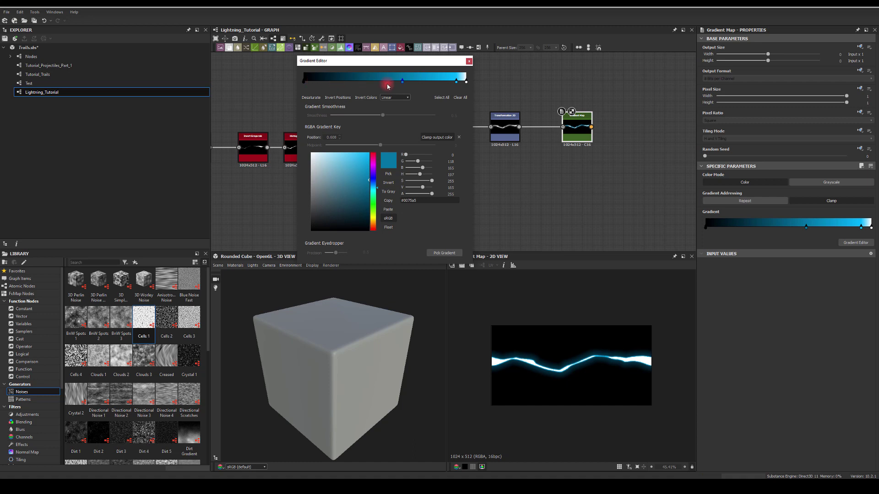
{"action": "left_click_drag", "start_coordinate": [403, 83], "coordinate": [365, 91]}
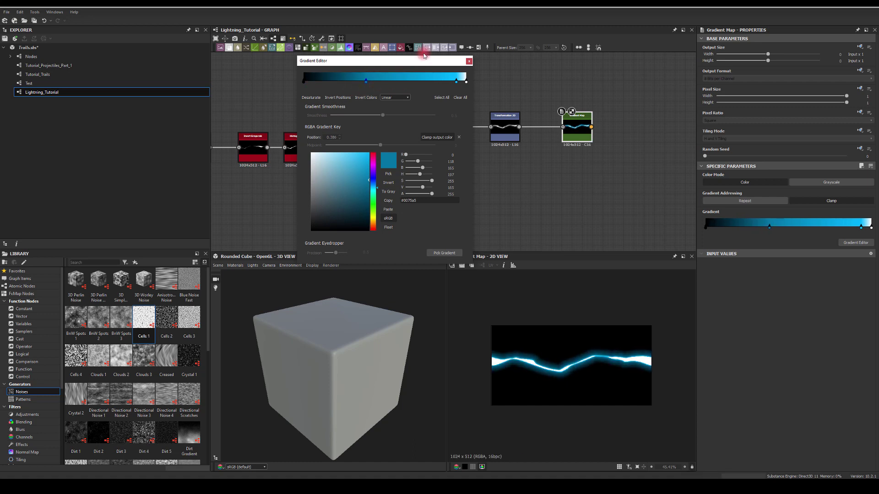
{"action": "left_click", "coordinate": [466, 60]}
Step: Set the Transformation 2D Offset X to about -0.14 to shift the bolt sideways
{"action": "left_click", "coordinate": [505, 129]}
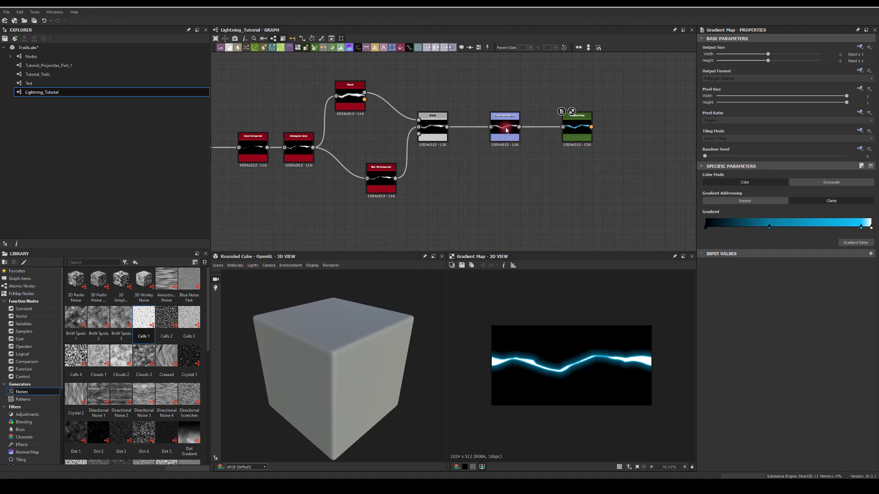
{"action": "left_click_drag", "start_coordinate": [745, 276], "coordinate": [714, 275]}
{"action": "left_click", "coordinate": [571, 176]}
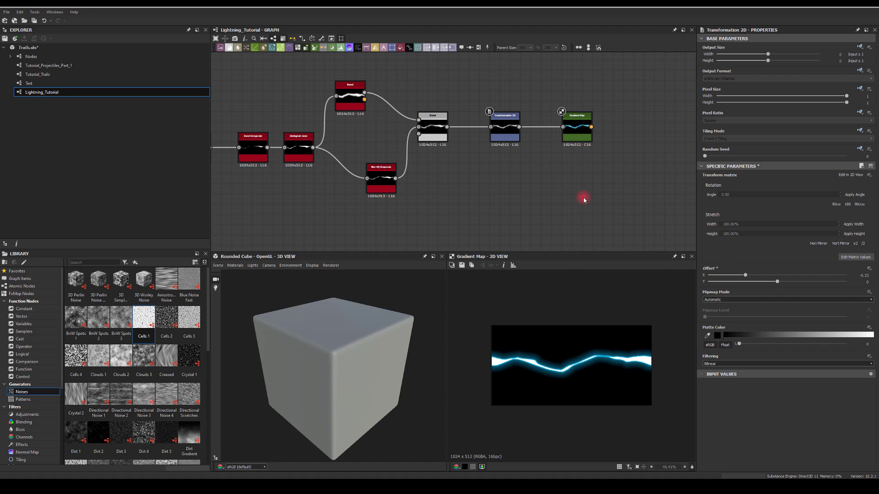
{"action": "mouse_move", "coordinate": [745, 275]}
{"action": "left_mouse_down"}
{"action": "mouse_move", "coordinate": [666, 276]}
{"action": "mouse_move", "coordinate": [777, 275]}
{"action": "mouse_move", "coordinate": [751, 277]}
{"action": "left_mouse_up"}
{"action": "middle_click_drag", "start_coordinate": [574, 196], "coordinate": [426, 80]}
{"action": "scroll", "coordinate": [458, 105], "scroll_direction": "down", "scroll_amount": 2}
{"action": "middle_click_drag", "start_coordinate": [457, 106], "coordinate": [554, 130]}
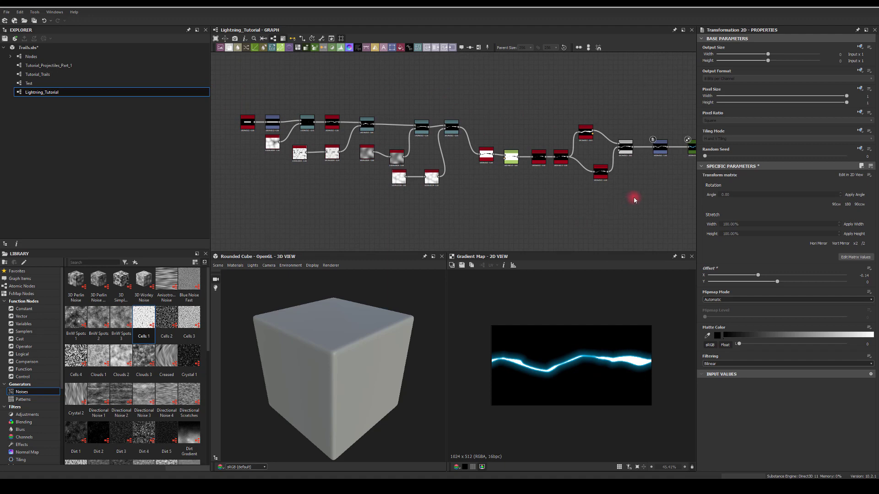
{"action": "middle_click_drag", "start_coordinate": [633, 200], "coordinate": [618, 184]}
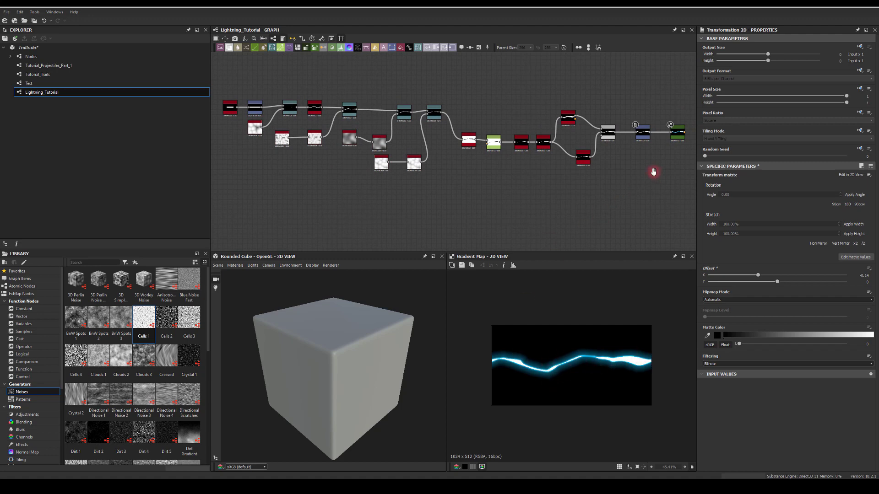
{"action": "middle_click_drag", "start_coordinate": [653, 171], "coordinate": [651, 165]}
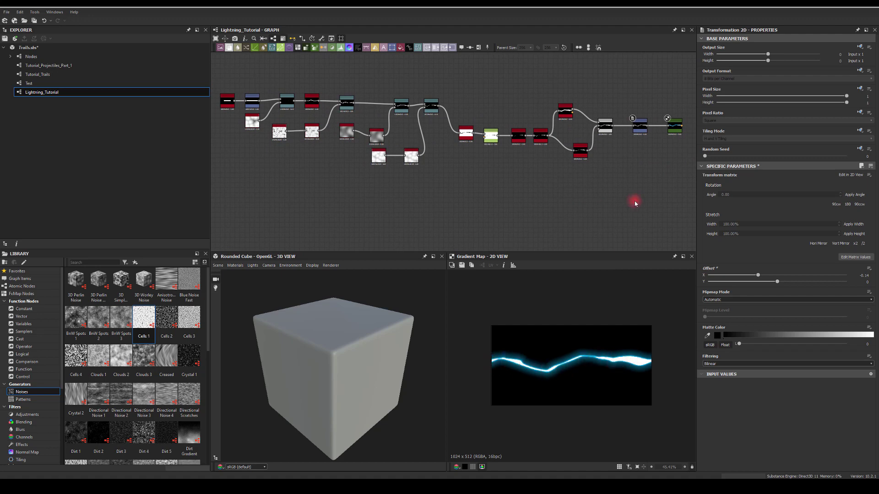
{"action": "middle_click_drag", "start_coordinate": [470, 153], "coordinate": [473, 157]}
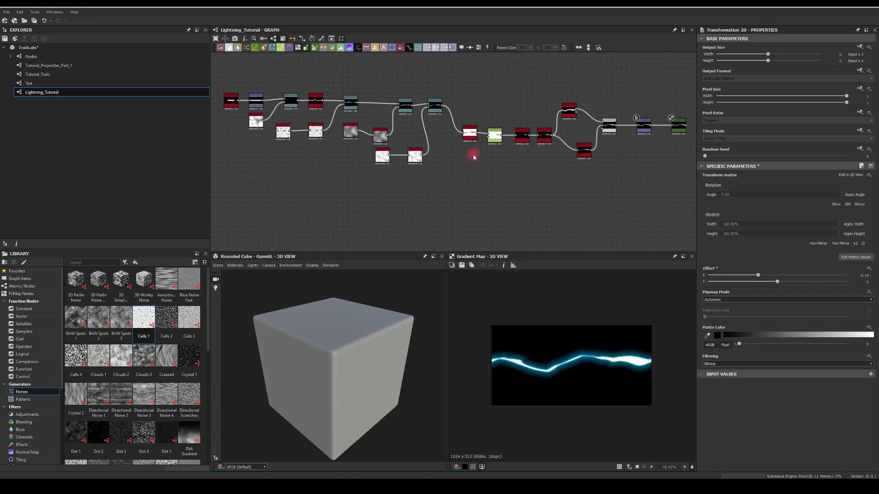
{"action": "mouse_move", "coordinate": [216, 73]}
{"action": "left_mouse_down"}
{"action": "mouse_move", "coordinate": [293, 137]}
{"action": "mouse_move", "coordinate": [686, 197]}
{"action": "mouse_move", "coordinate": [264, 108]}
{"action": "mouse_move", "coordinate": [220, 79]}
{"action": "left_mouse_up"}
{"action": "left_click", "coordinate": [281, 128]}
{"action": "left_click_drag", "start_coordinate": [218, 72], "coordinate": [474, 212]}
{"action": "left_click_drag", "start_coordinate": [462, 111], "coordinate": [689, 193]}
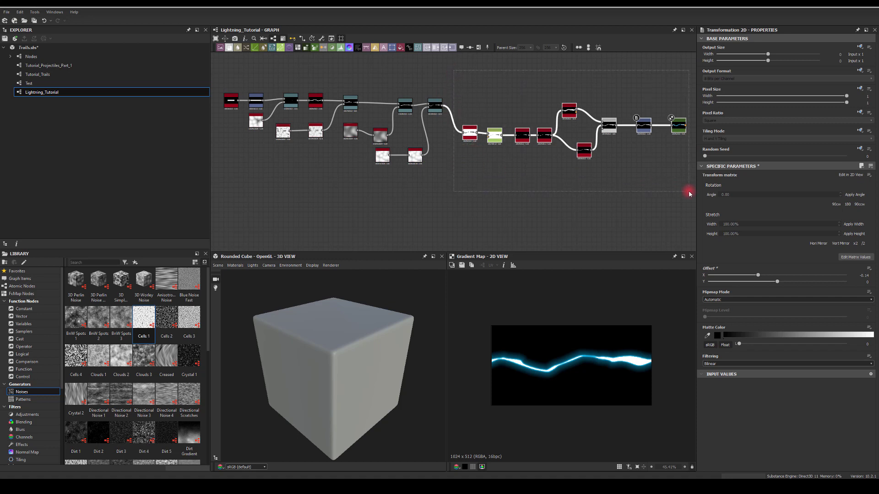
{"action": "left_click", "coordinate": [497, 211]}
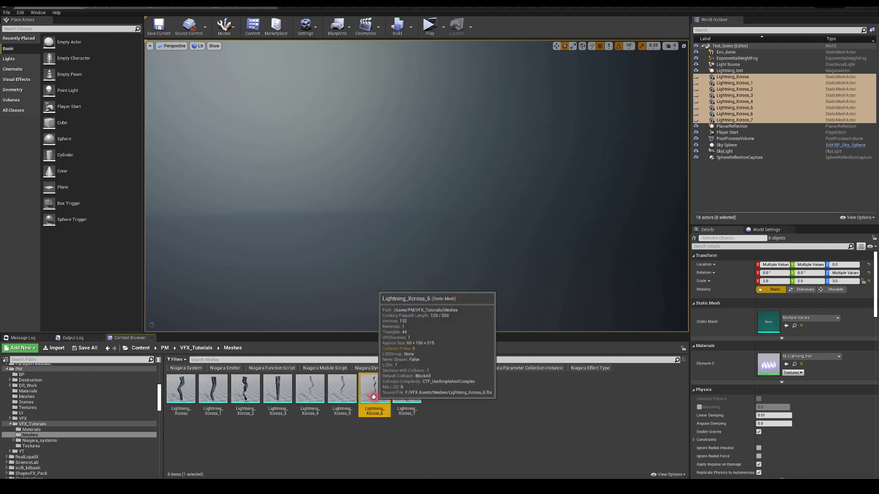
{"action": "left_click", "coordinate": [437, 398]}
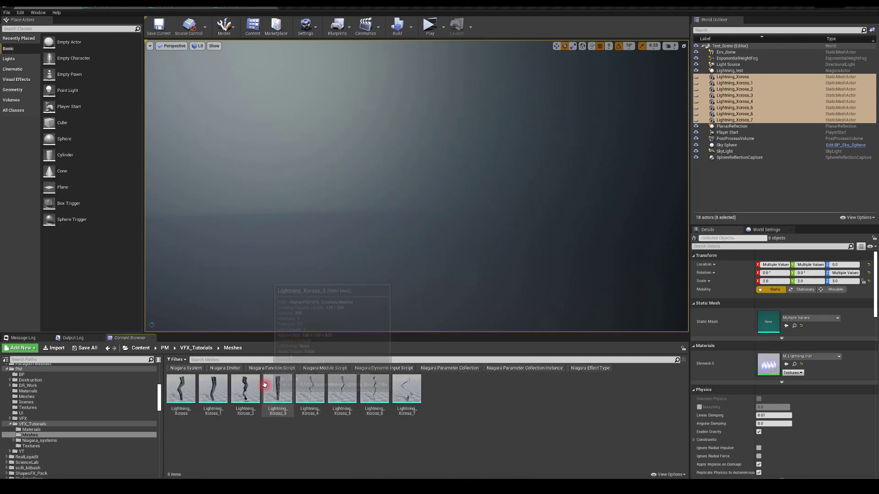
{"action": "mouse_move", "coordinate": [310, 388]}
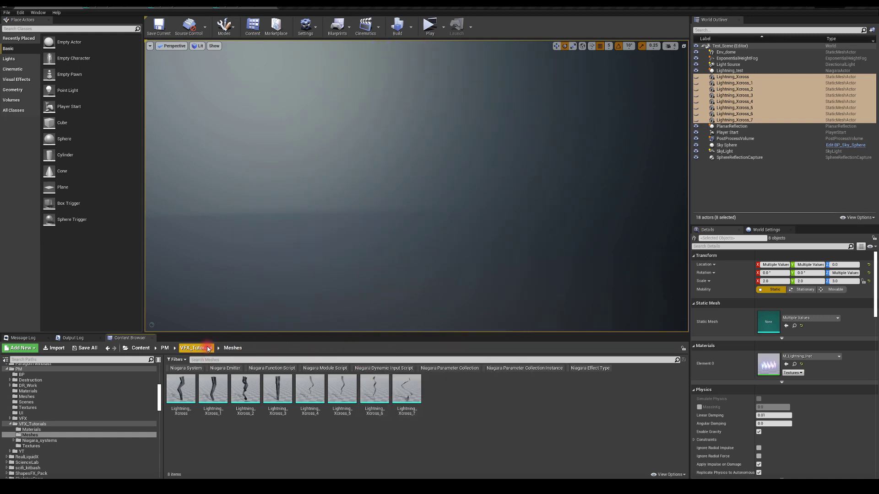
{"action": "left_click", "coordinate": [208, 387]}
{"action": "left_click", "coordinate": [294, 408]}
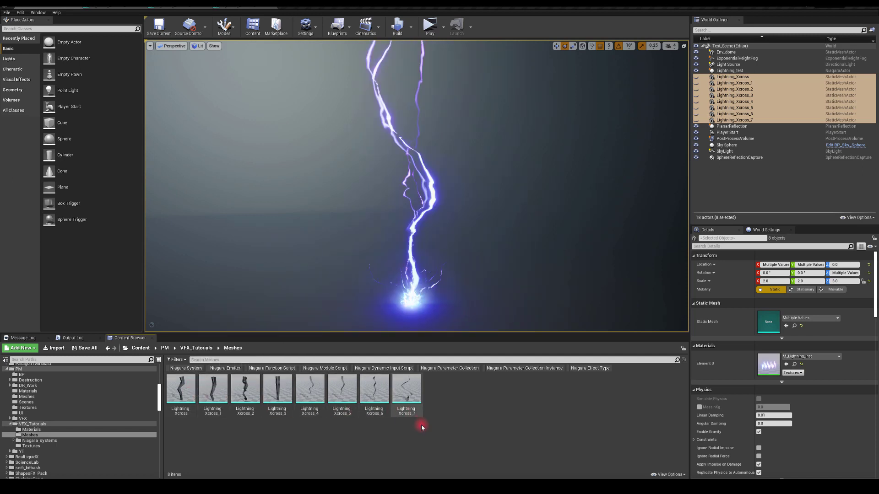